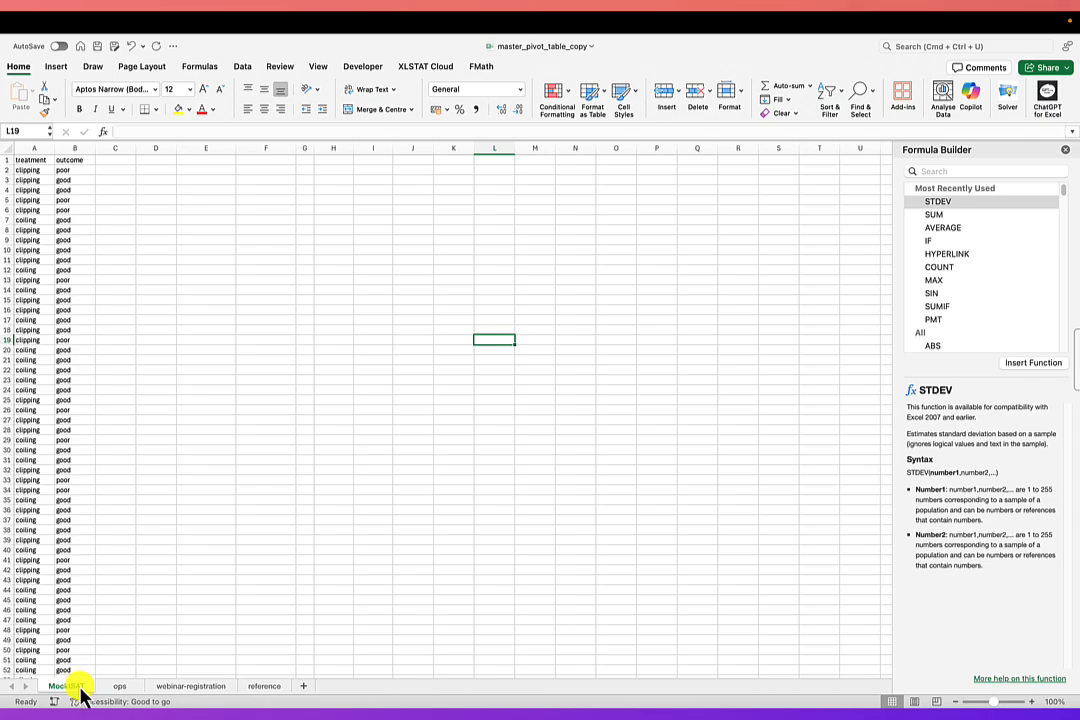
{"action": "scroll", "coordinate": [65, 470], "scroll_direction": "down", "scroll_amount": 3}
{"action": "scroll", "coordinate": [65, 470], "scroll_direction": "up", "scroll_amount": 4}
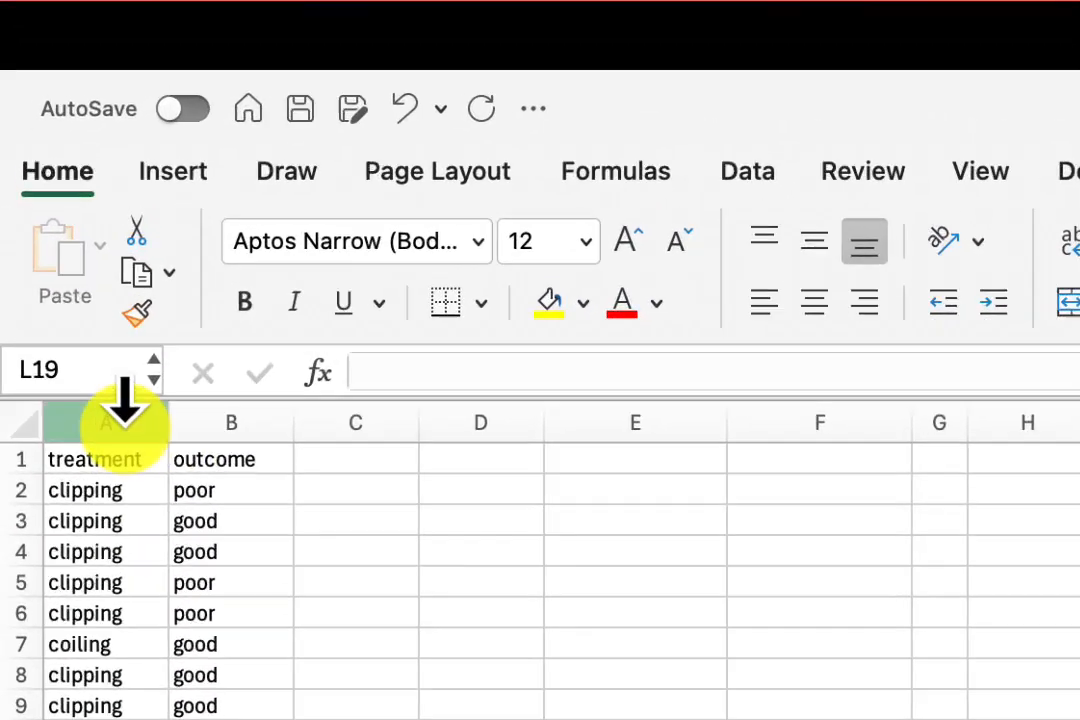
{"action": "left_click", "coordinate": [36, 148]}
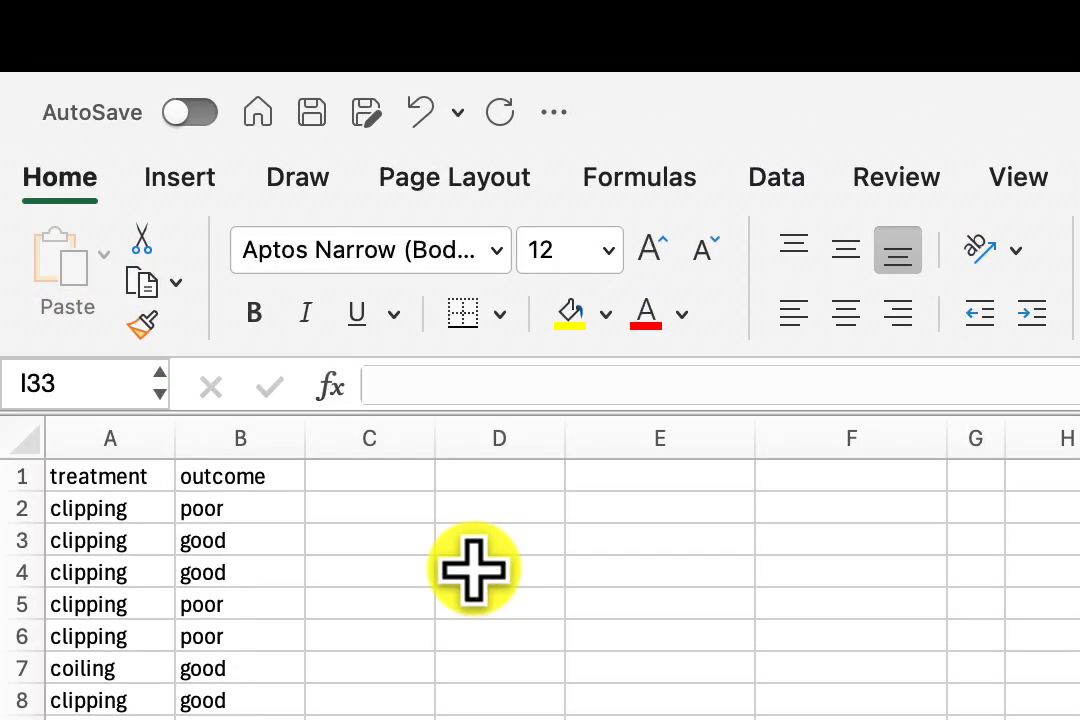
{"action": "left_click", "coordinate": [474, 569]}
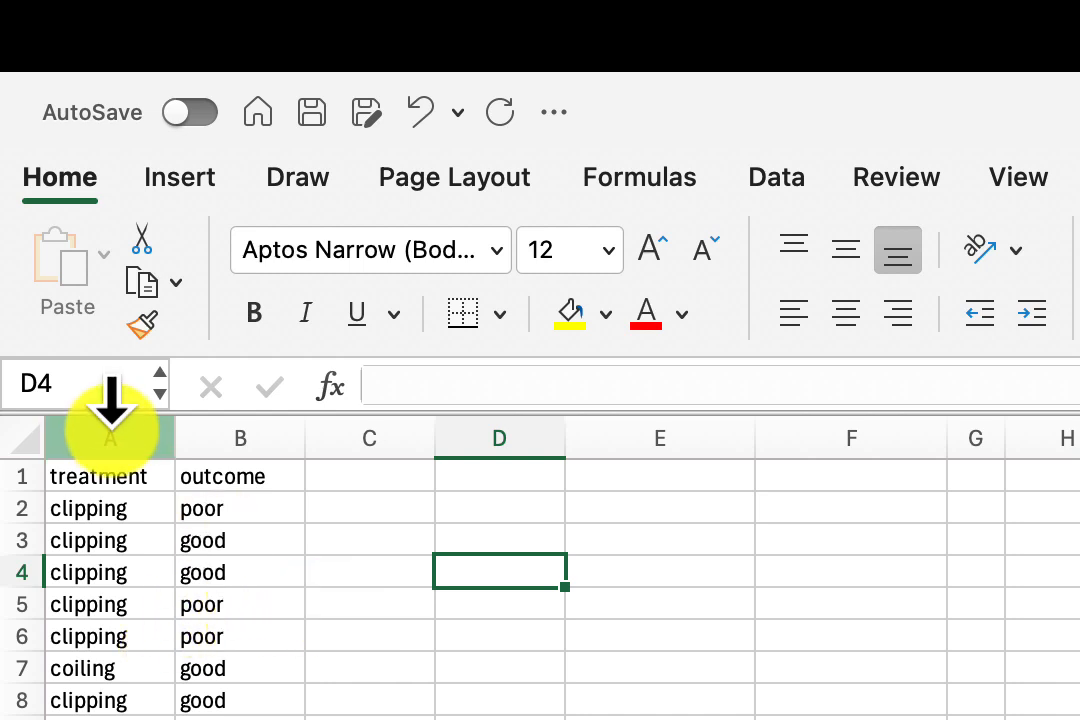
Create a pivot table from columns A and B of MockISAT, placed in the existing worksheet at cell E3.
{"action": "left_click", "coordinate": [110, 430]}
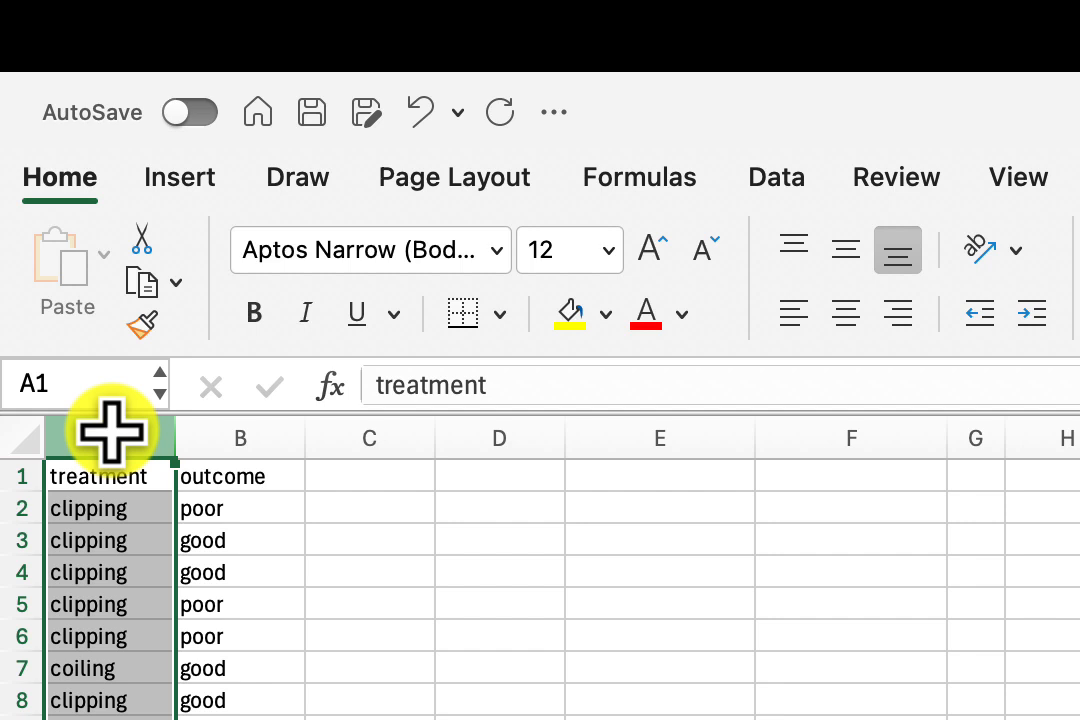
{"action": "left_click", "coordinate": [313, 501]}
{"action": "left_click", "coordinate": [120, 432]}
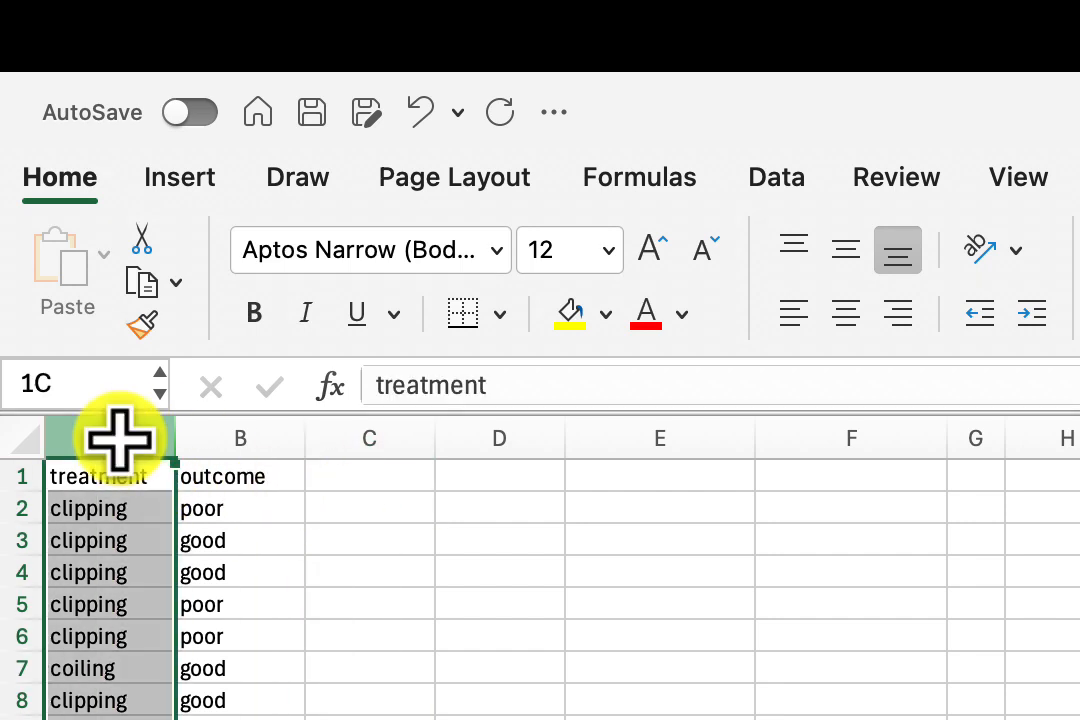
{"action": "left_click_drag", "start_coordinate": [118, 438], "coordinate": [240, 438]}
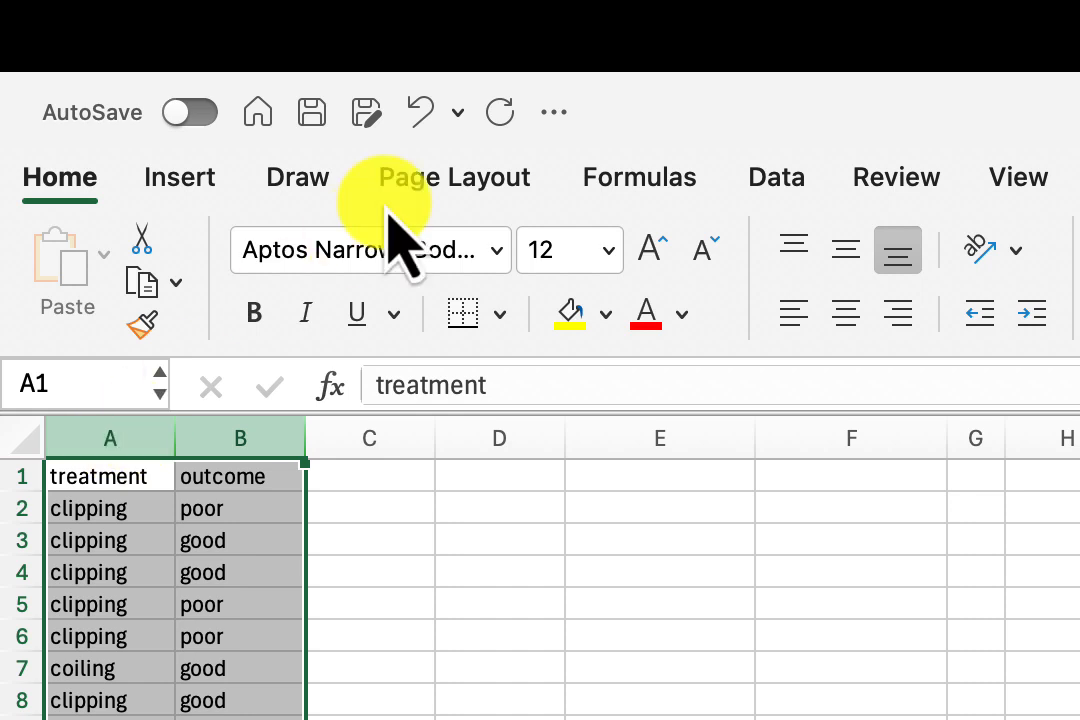
{"action": "left_click", "coordinate": [212, 180]}
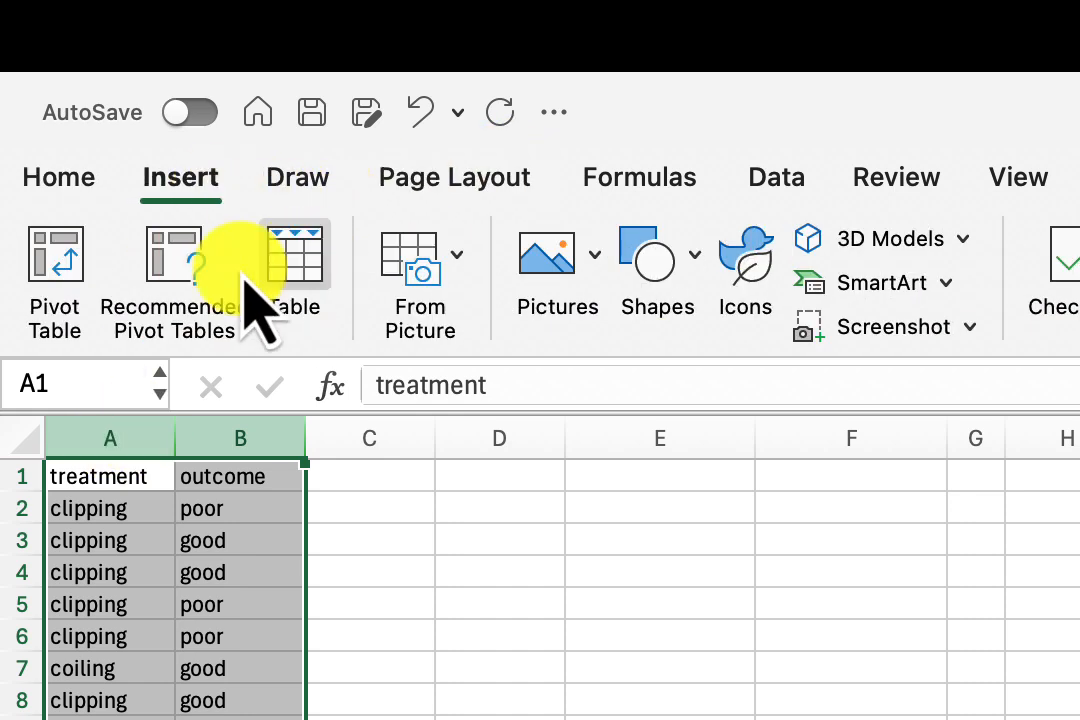
{"action": "left_click", "coordinate": [58, 278]}
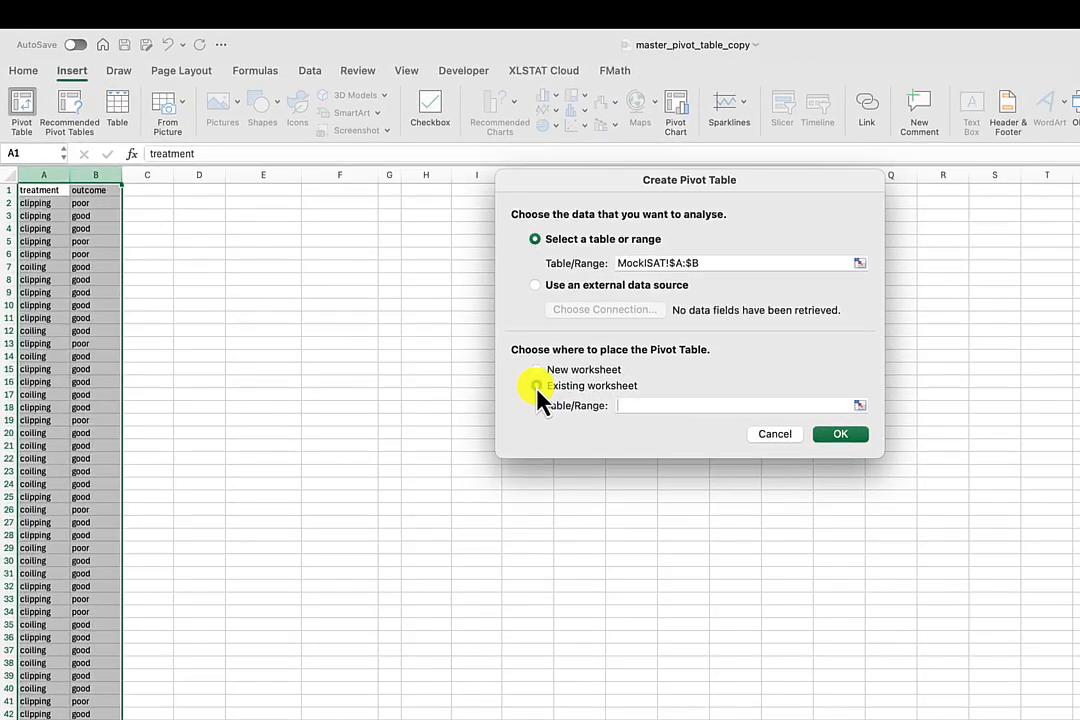
{"action": "left_click", "coordinate": [536, 385]}
{"action": "left_click", "coordinate": [250, 217]}
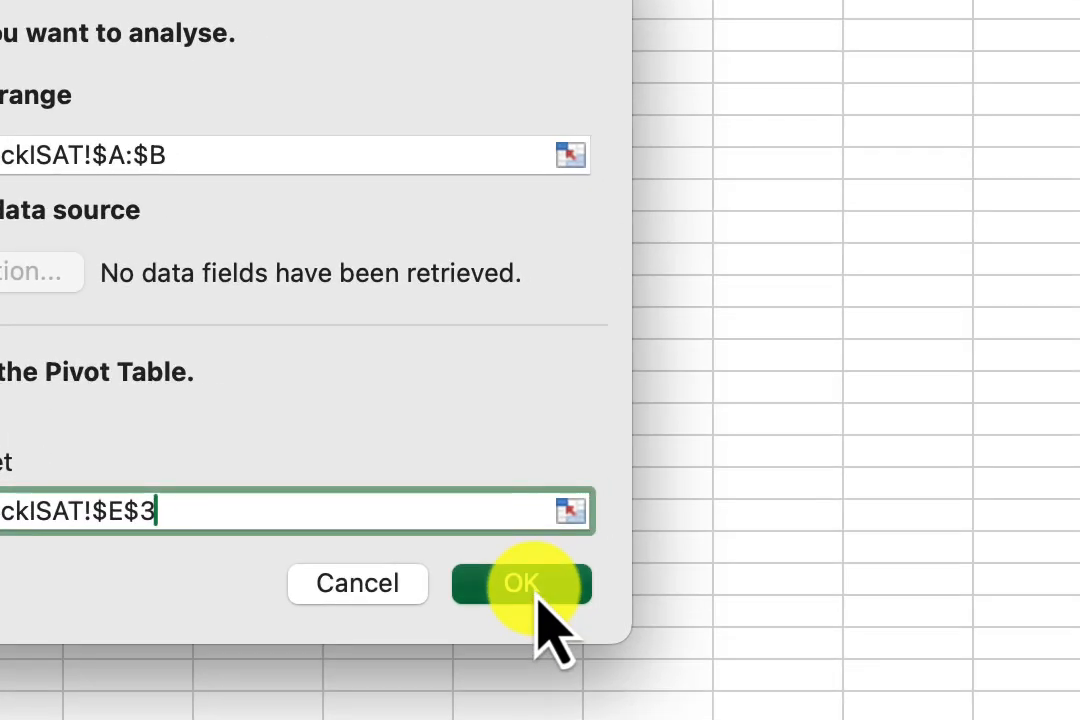
{"action": "left_click", "coordinate": [840, 434]}
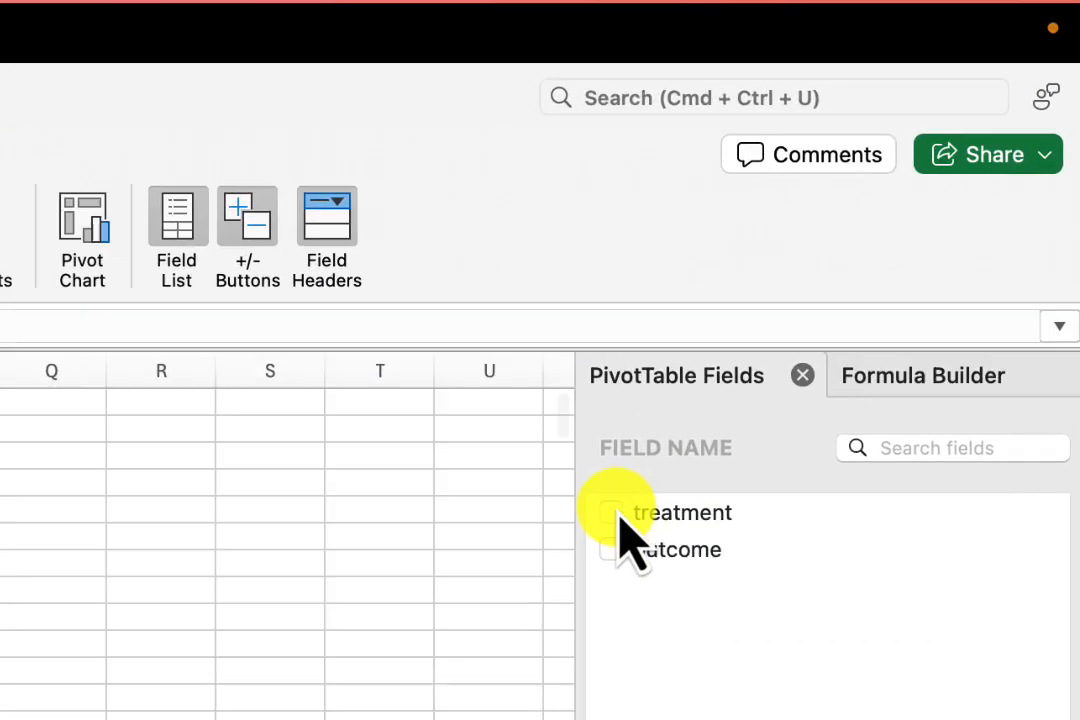
{"action": "left_click", "coordinate": [612, 515]}
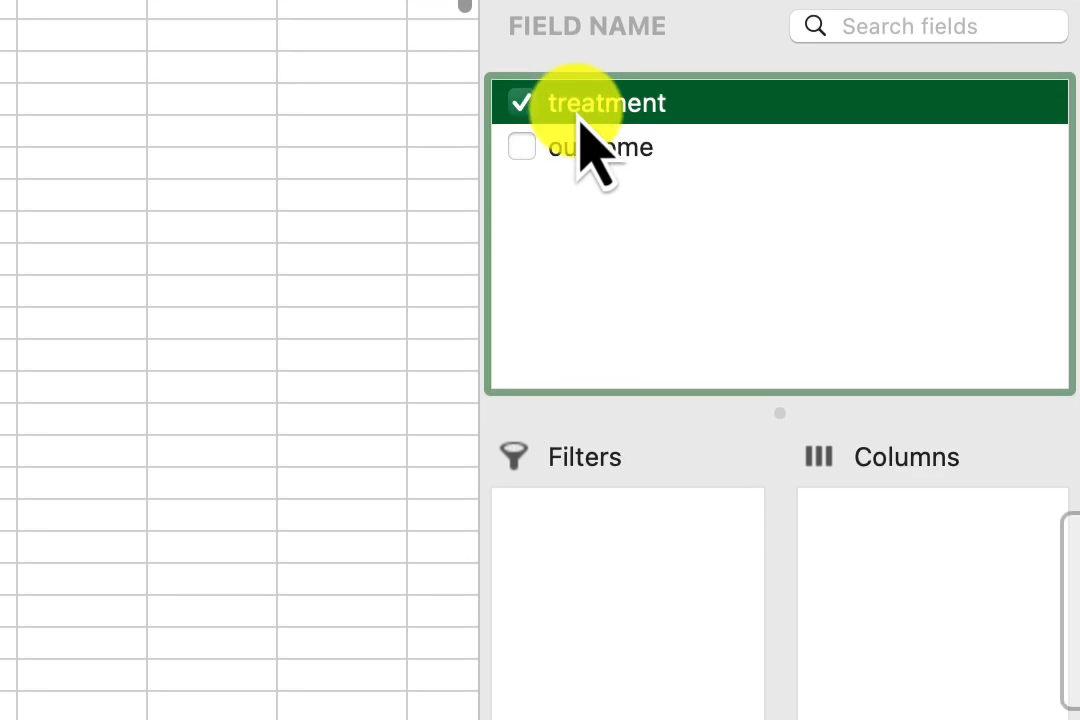
{"action": "left_click_drag", "start_coordinate": [840, 702], "coordinate": [682, 230]}
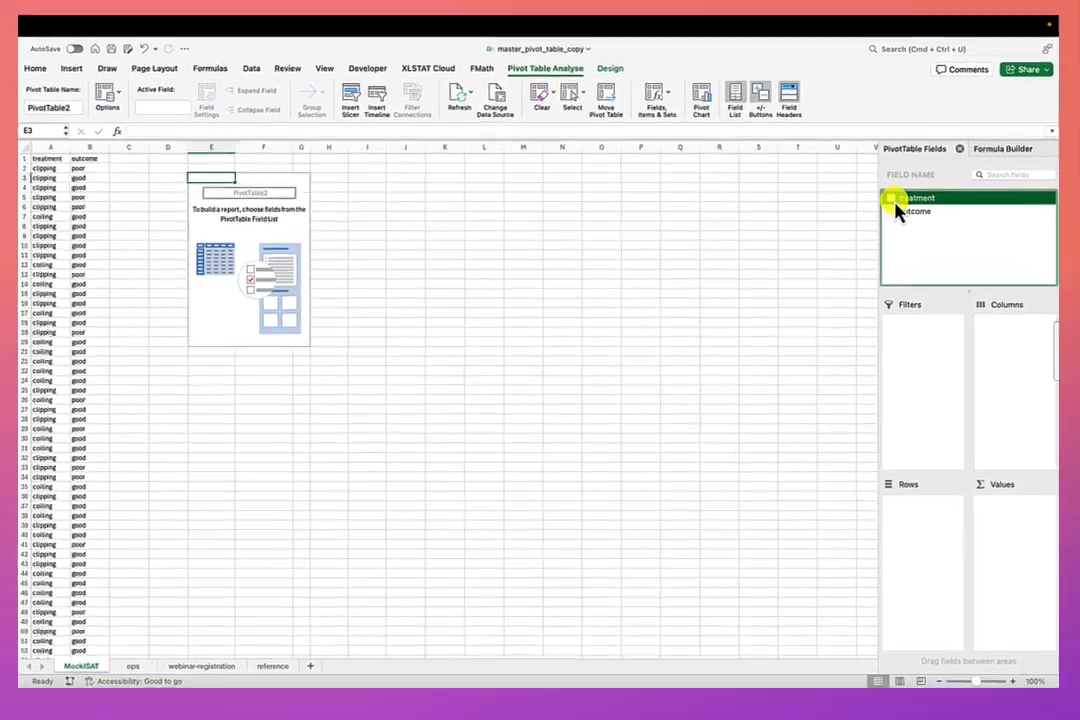
{"action": "left_click", "coordinate": [910, 212]}
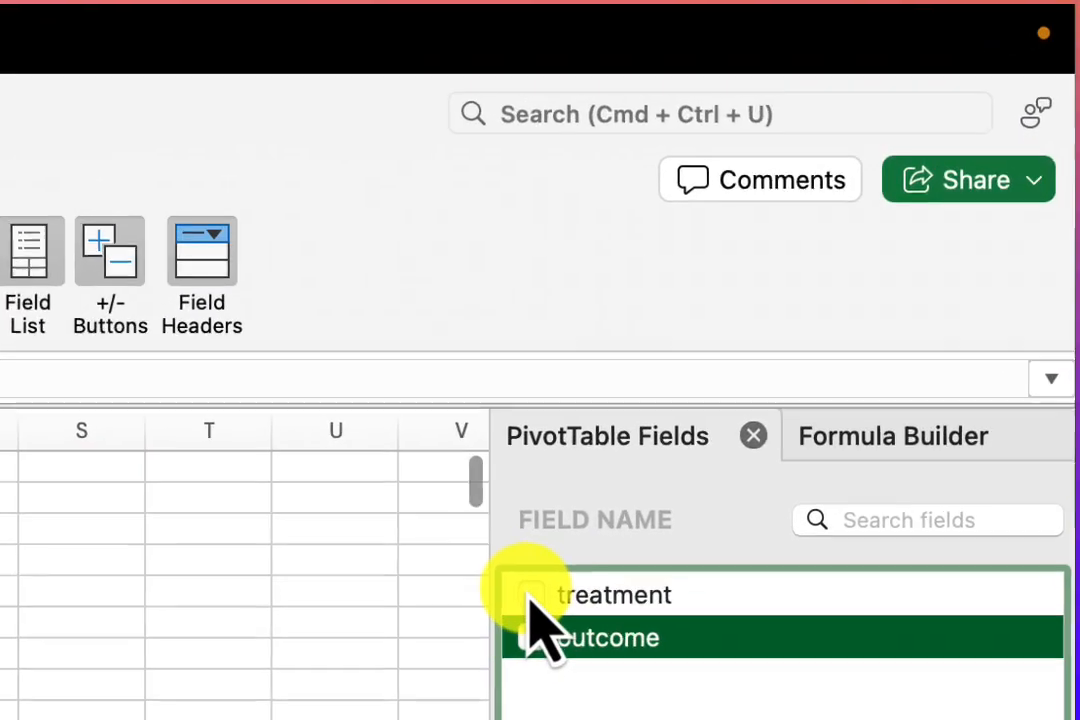
Lay out the pivot table with treatment as rows, outcome as columns, and count of outcome as the values.
{"action": "left_click", "coordinate": [800, 252]}
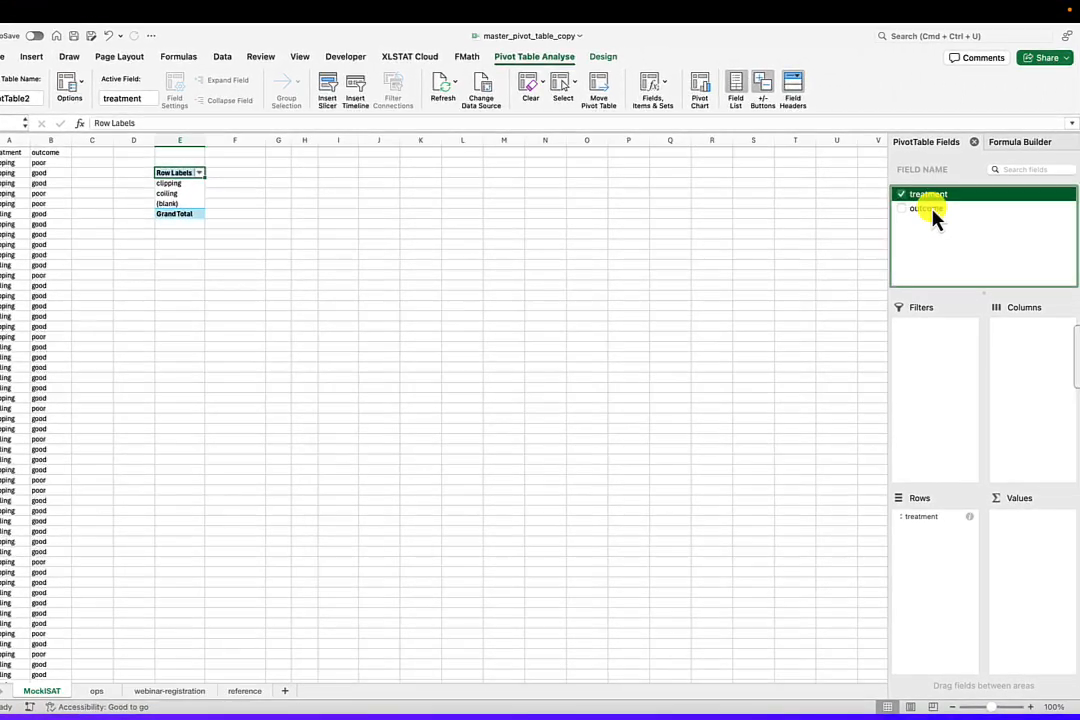
{"action": "left_click_drag", "start_coordinate": [932, 213], "coordinate": [1042, 342]}
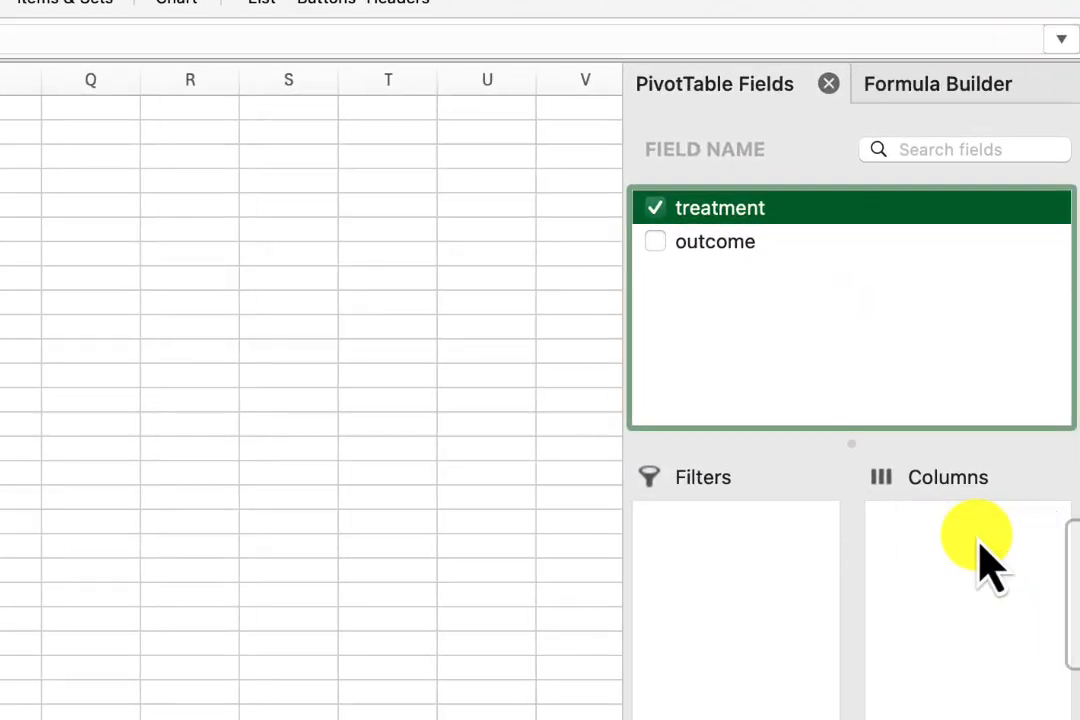
{"action": "left_click_drag", "start_coordinate": [990, 560], "coordinate": [988, 575]}
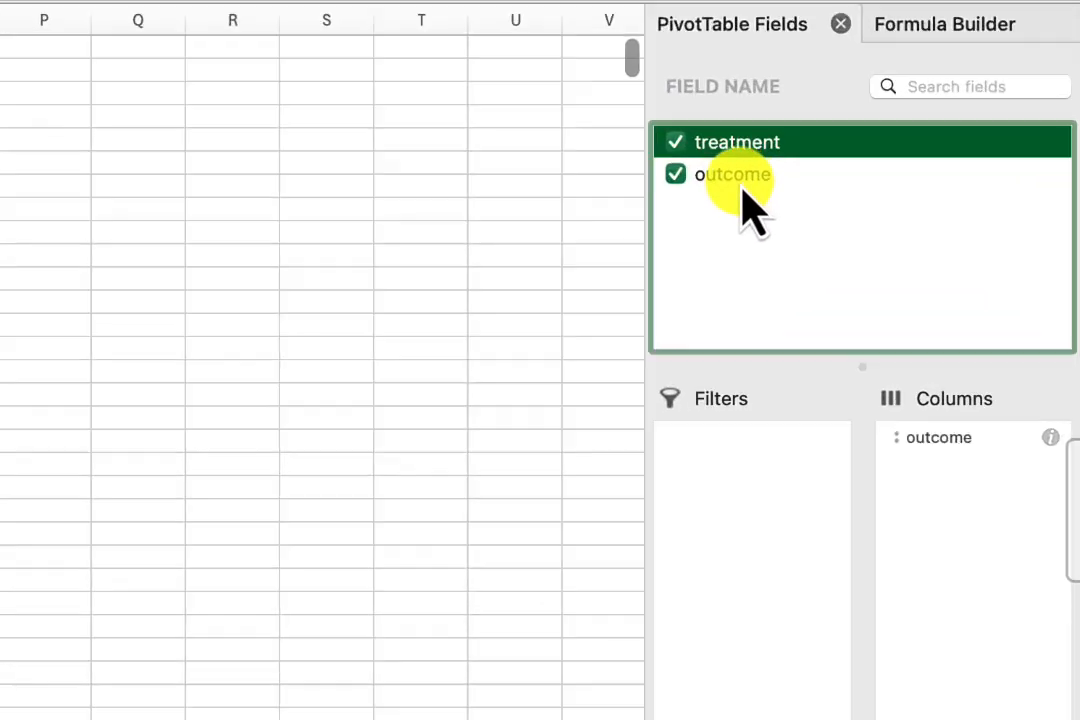
{"action": "left_click_drag", "start_coordinate": [742, 184], "coordinate": [1045, 562]}
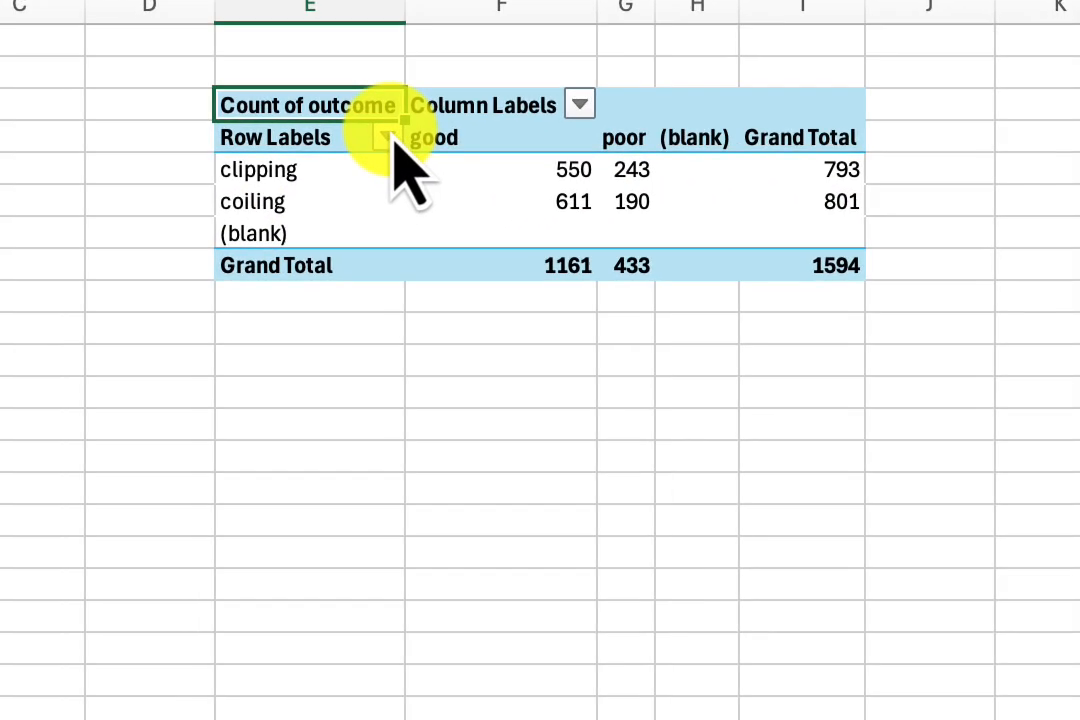
Filter the pivot table's row labels to exclude the (blank) treatment.
{"action": "left_click", "coordinate": [321, 206]}
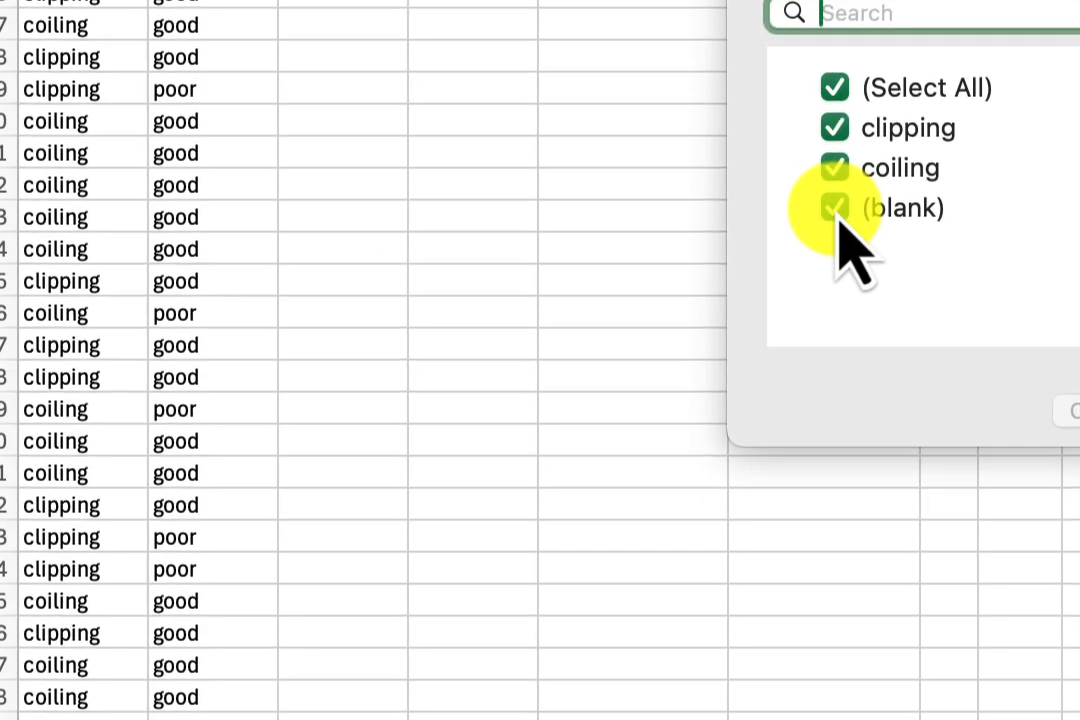
{"action": "left_click", "coordinate": [522, 716]}
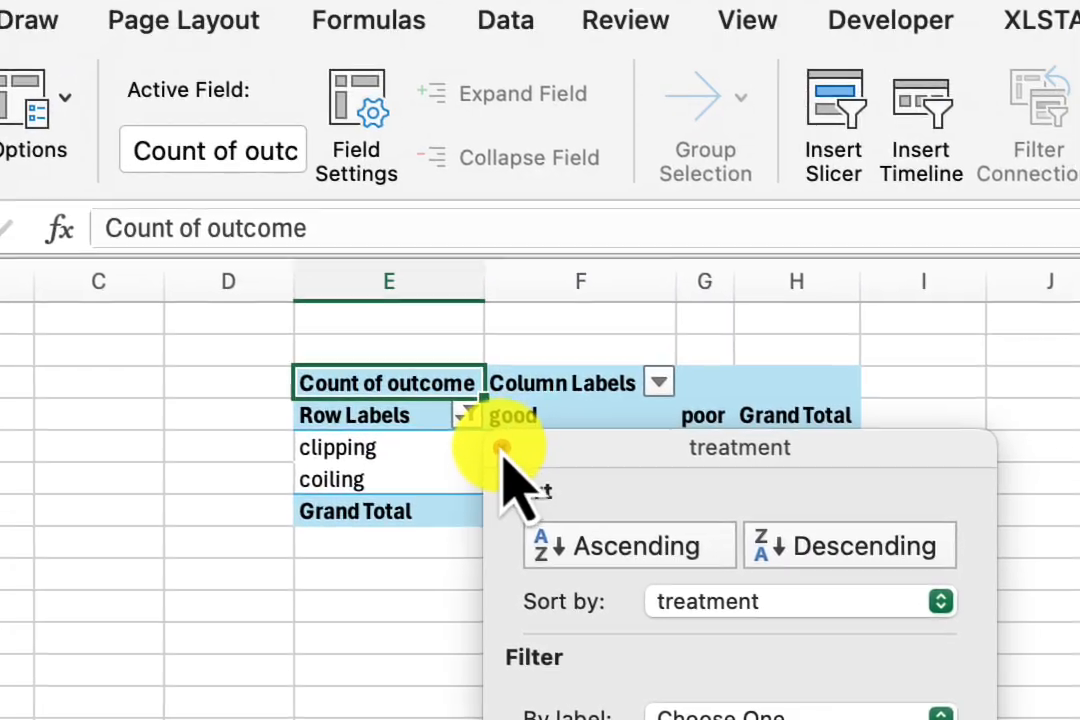
{"action": "left_click", "coordinate": [502, 449]}
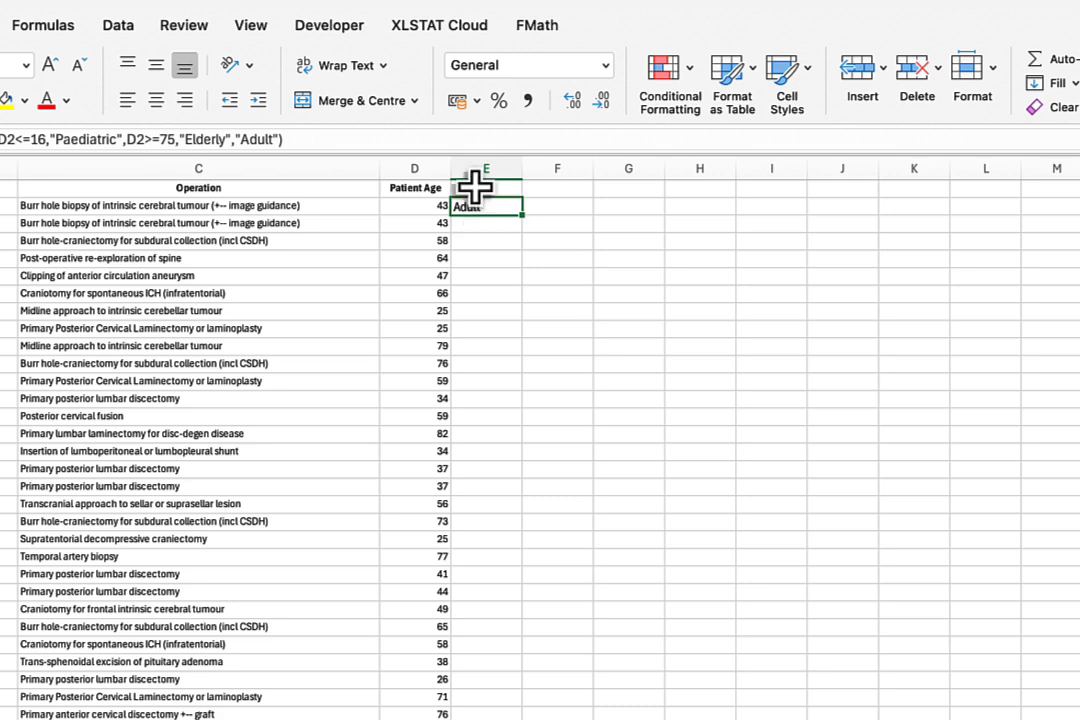
Enter the heading "Age Group" in cell E1, beside Patient Age.
{"action": "left_click", "coordinate": [474, 187]}
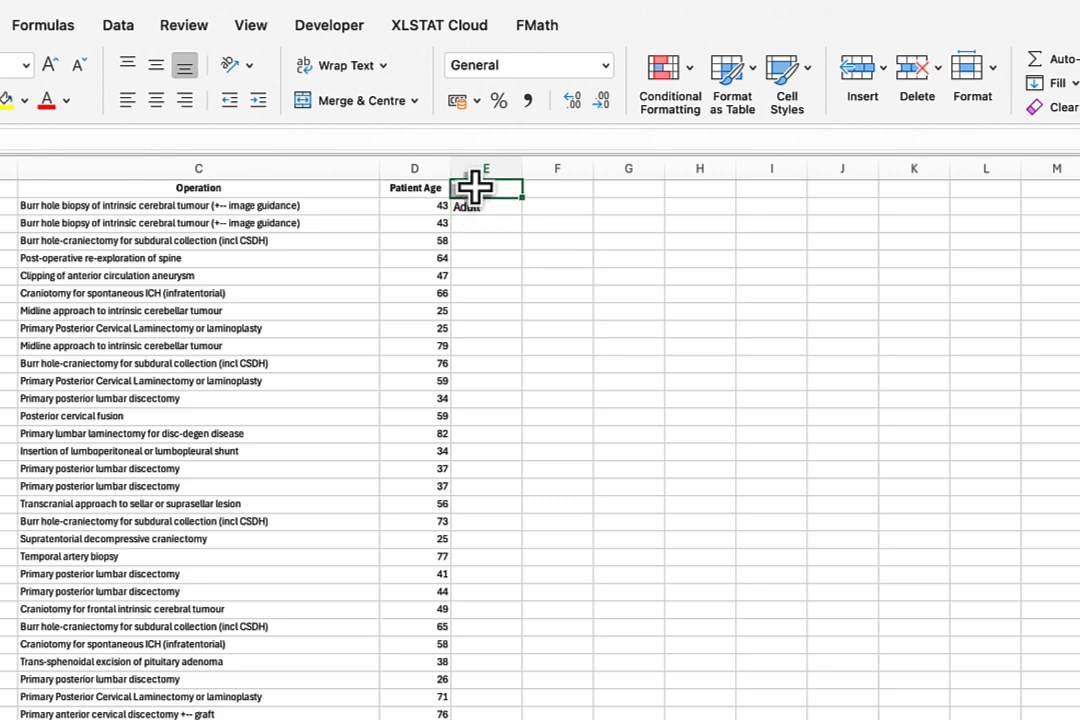
{"action": "type", "text": "Age"}
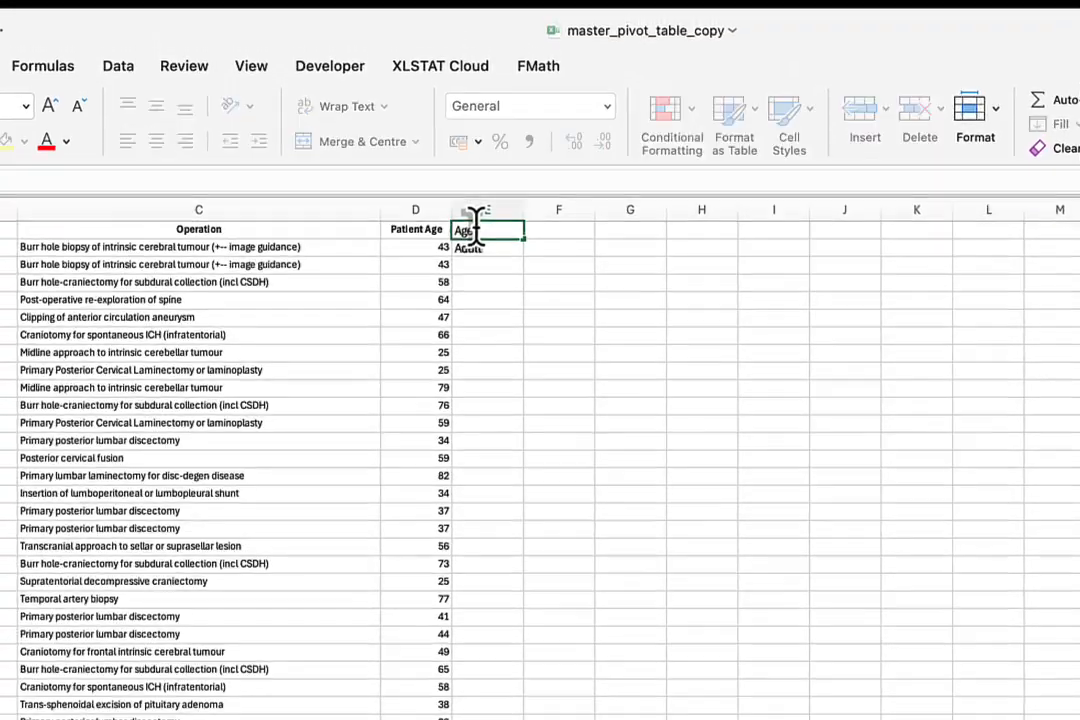
{"action": "type", "text": " Gr"}
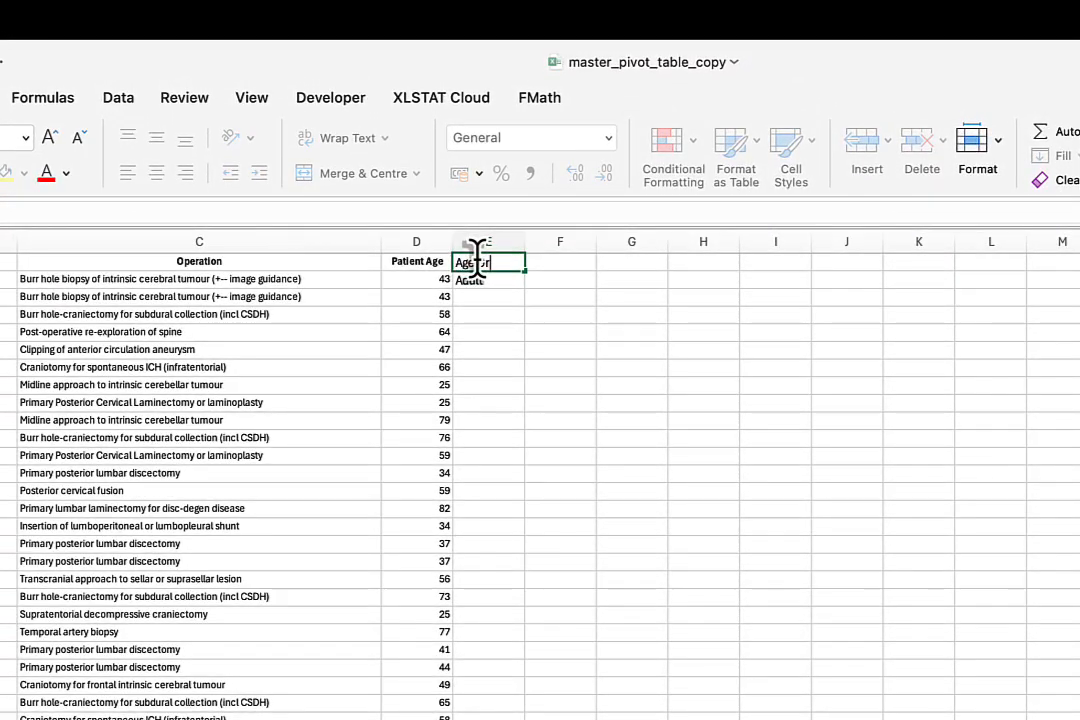
{"action": "type", "text": "oup"}
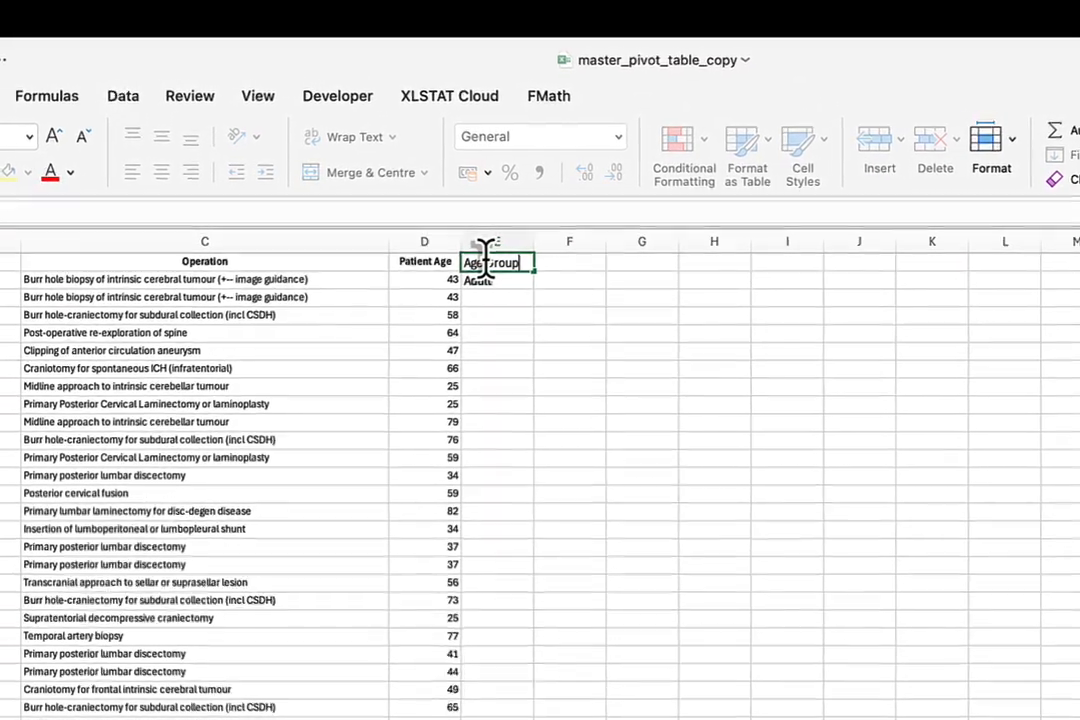
{"action": "key", "text": "Return"}
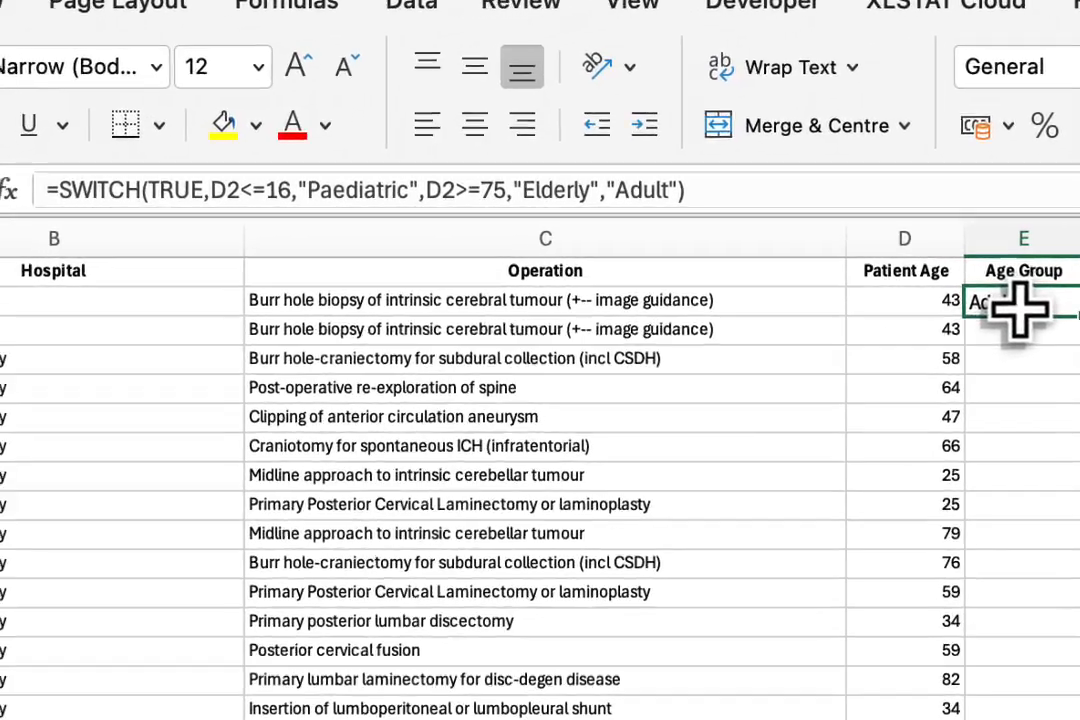
Clear cell E2 under Age Group and start a SWITCH formula there with TRUE as its expression.
{"action": "key", "text": "Delete"}
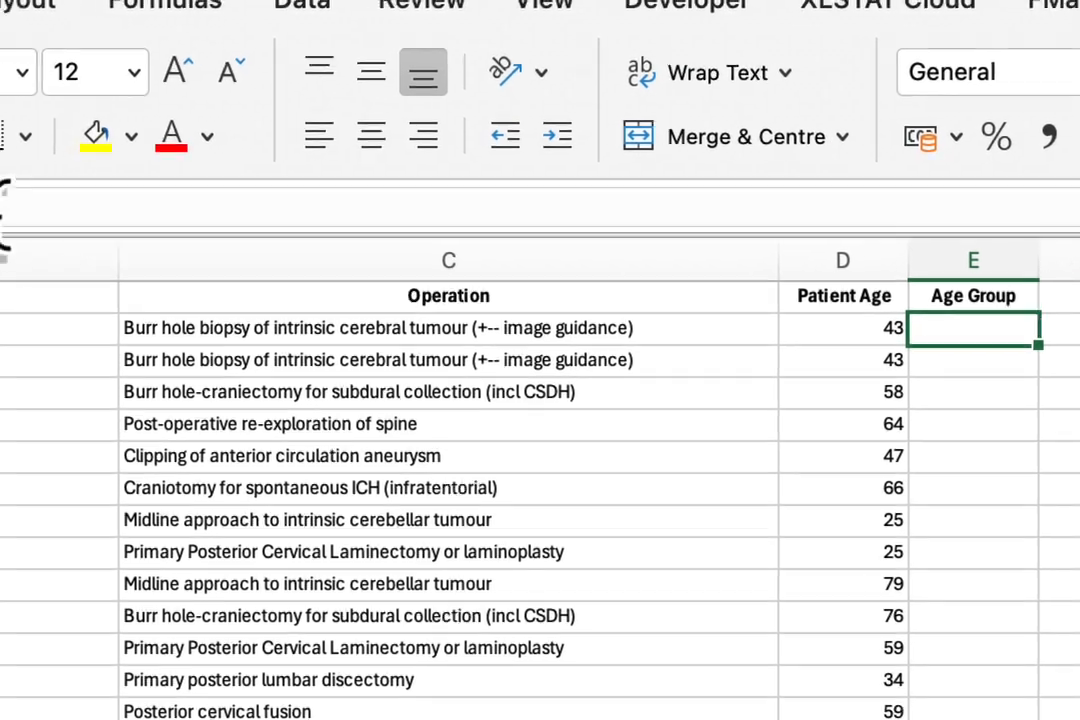
{"action": "left_click", "coordinate": [2, 209]}
{"action": "type", "text": "="}
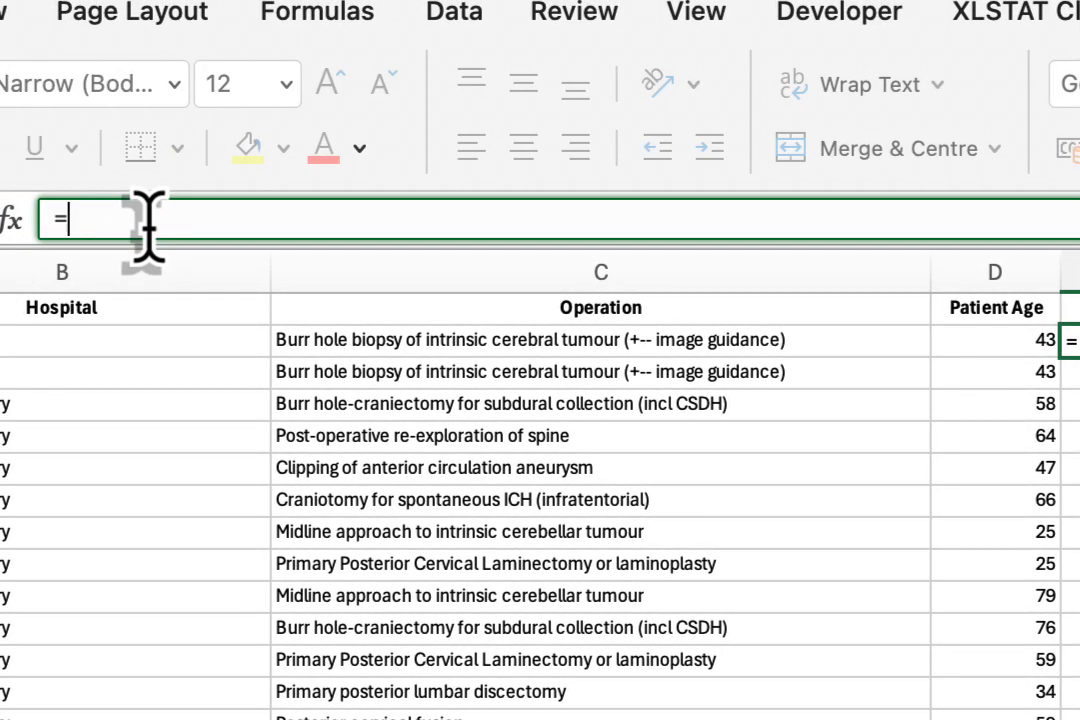
{"action": "type", "text": "SW"}
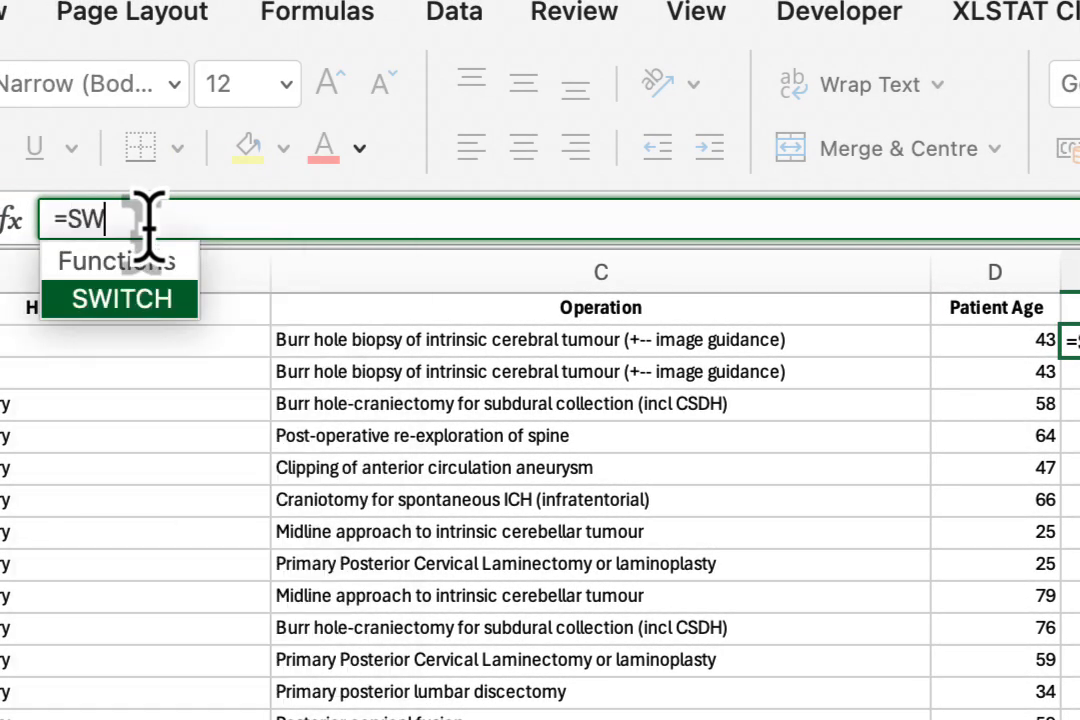
{"action": "type", "text": "ITCH"}
{"action": "key", "text": "Tab"}
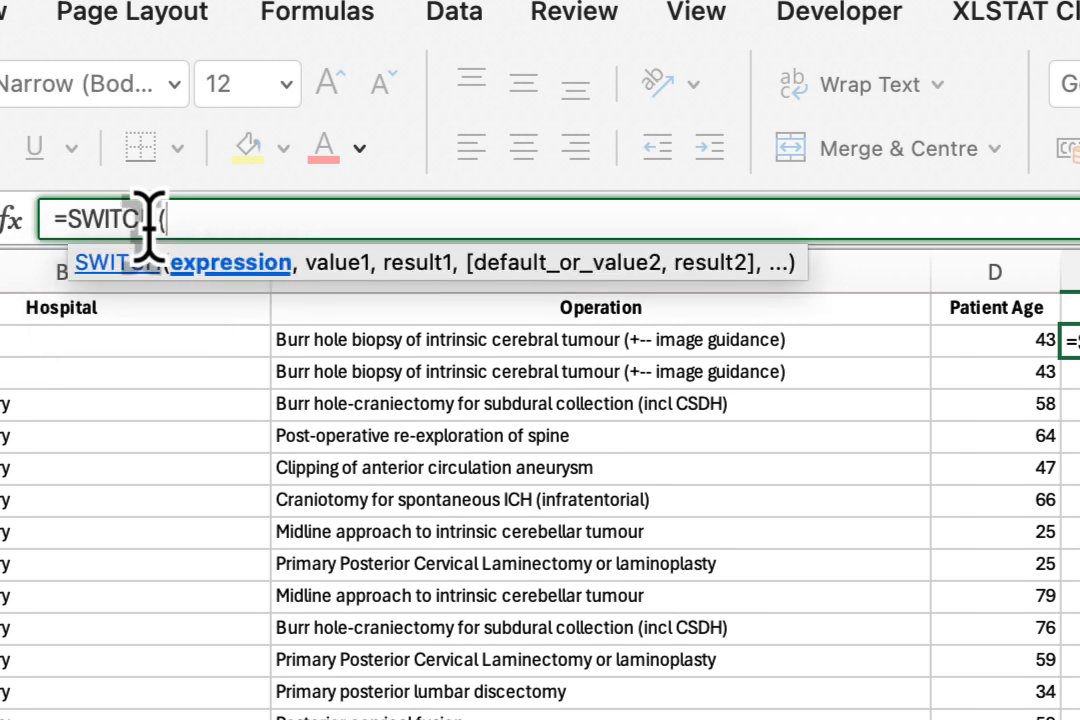
{"action": "type", "text": "TRUE"}
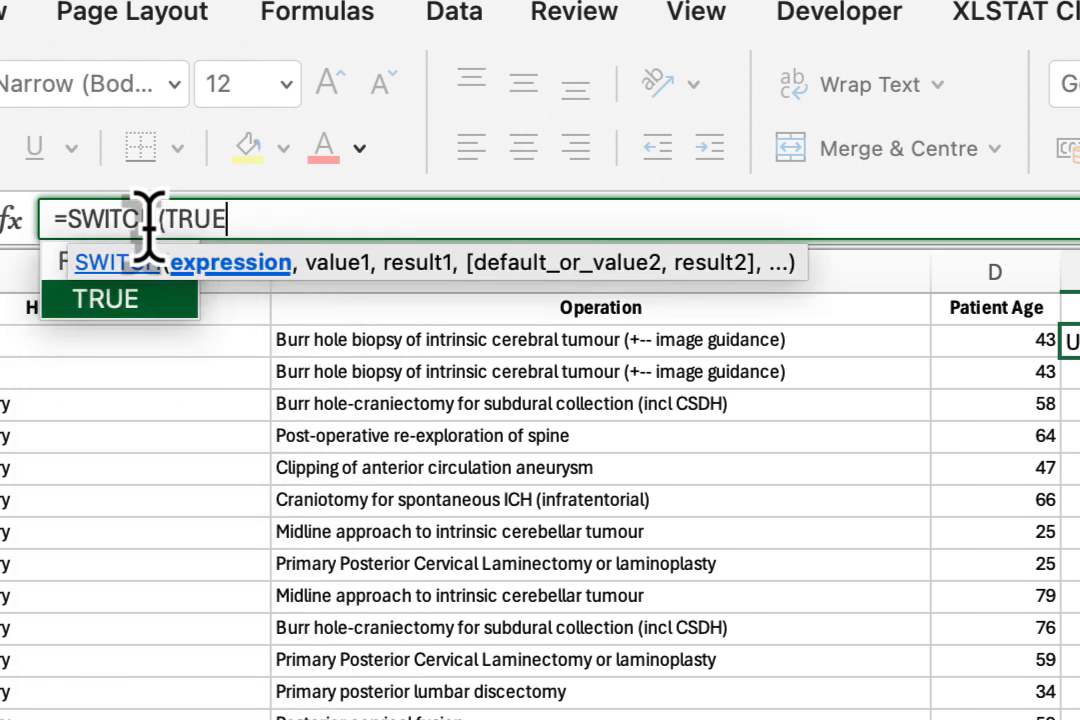
{"action": "type", "text": ","}
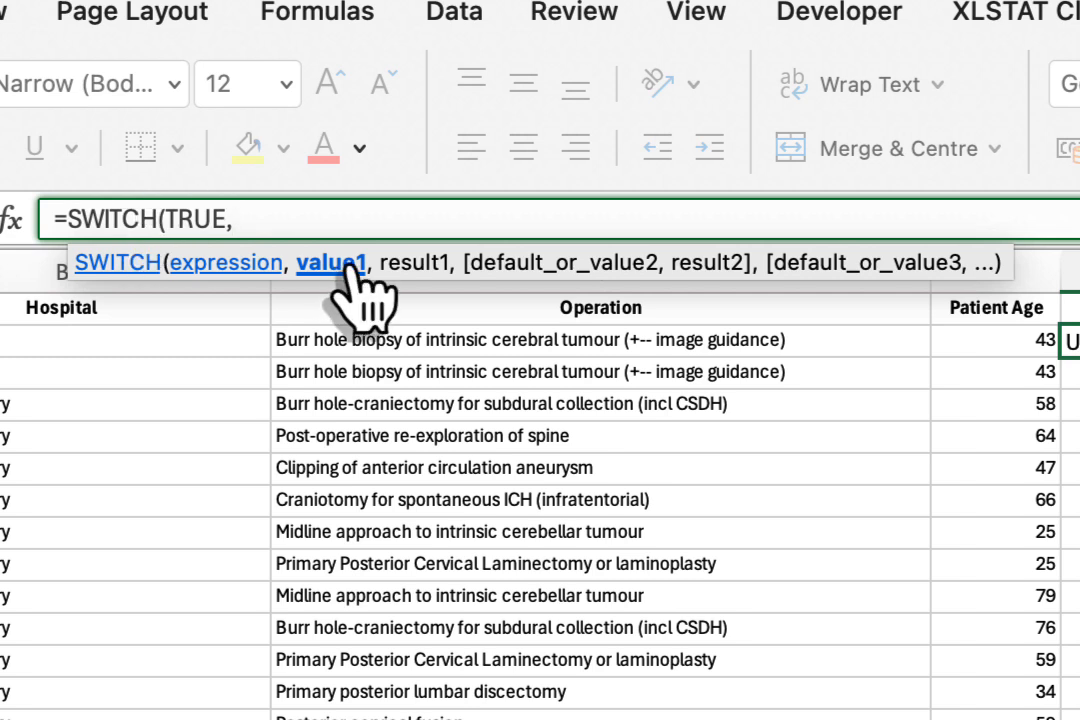
Add D2<=16 as the first test value of the SWITCH formula in E2.
{"action": "left_click", "coordinate": [1012, 345]}
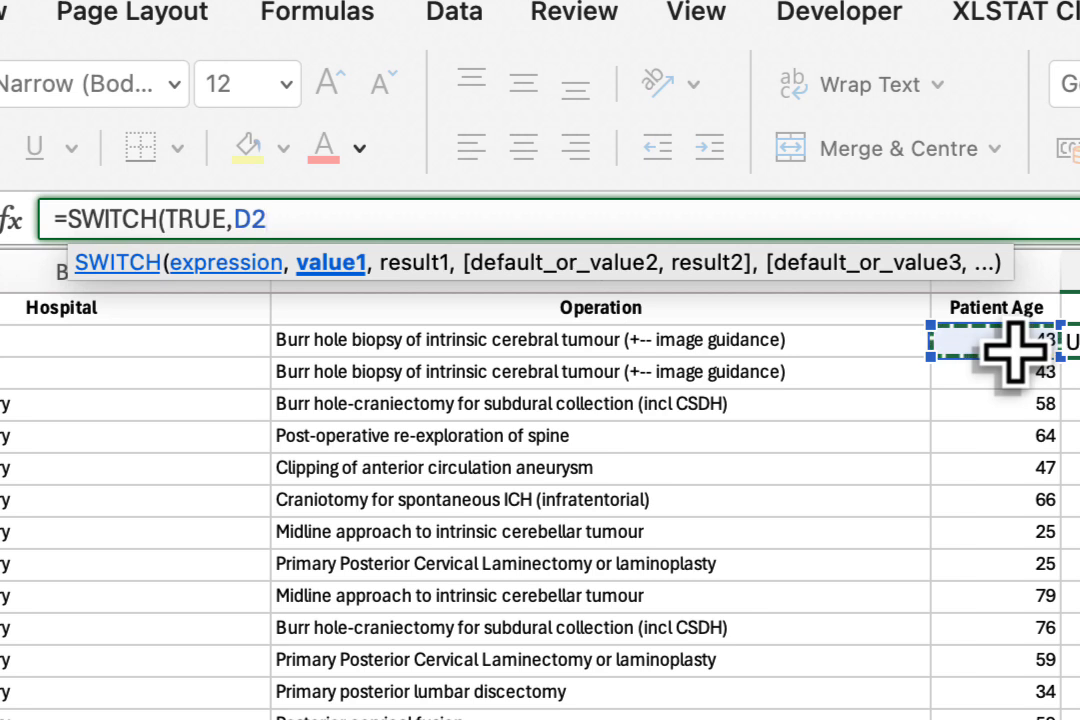
{"action": "type", "text": "<+"}
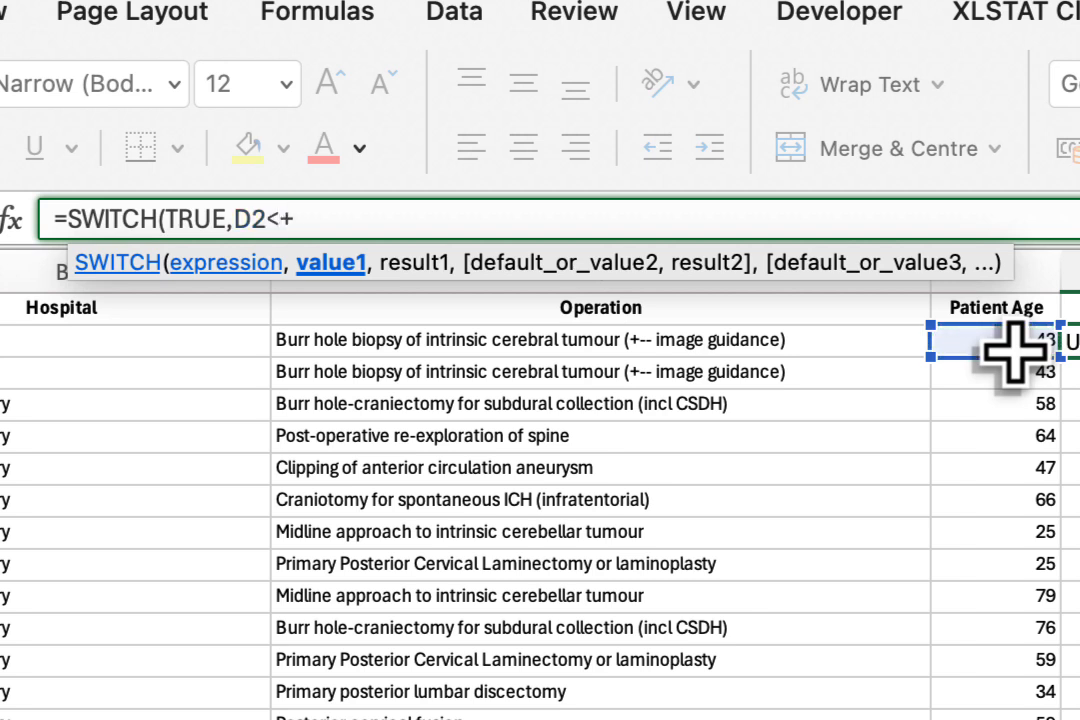
{"action": "key", "text": "BackSpace"}
{"action": "type", "text": "16"}
{"action": "key", "text": "BackSpace"}
{"action": "key", "text": "BackSpace"}
{"action": "type", "text": "=16,"}
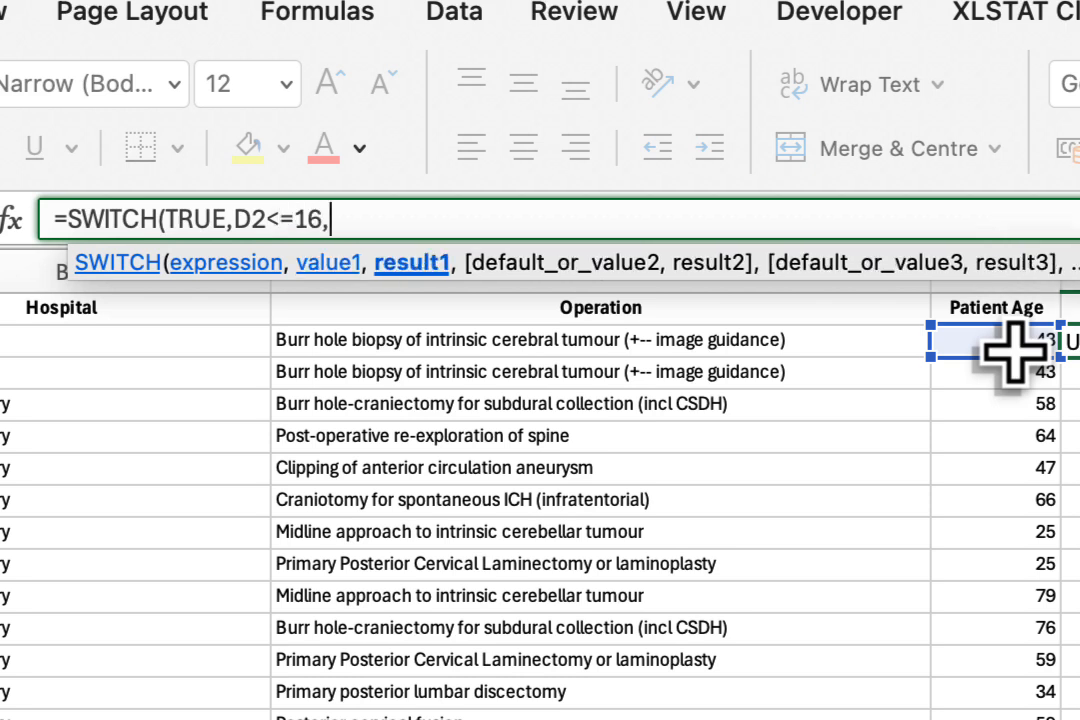
{"action": "type", "text": "\"Pa"}
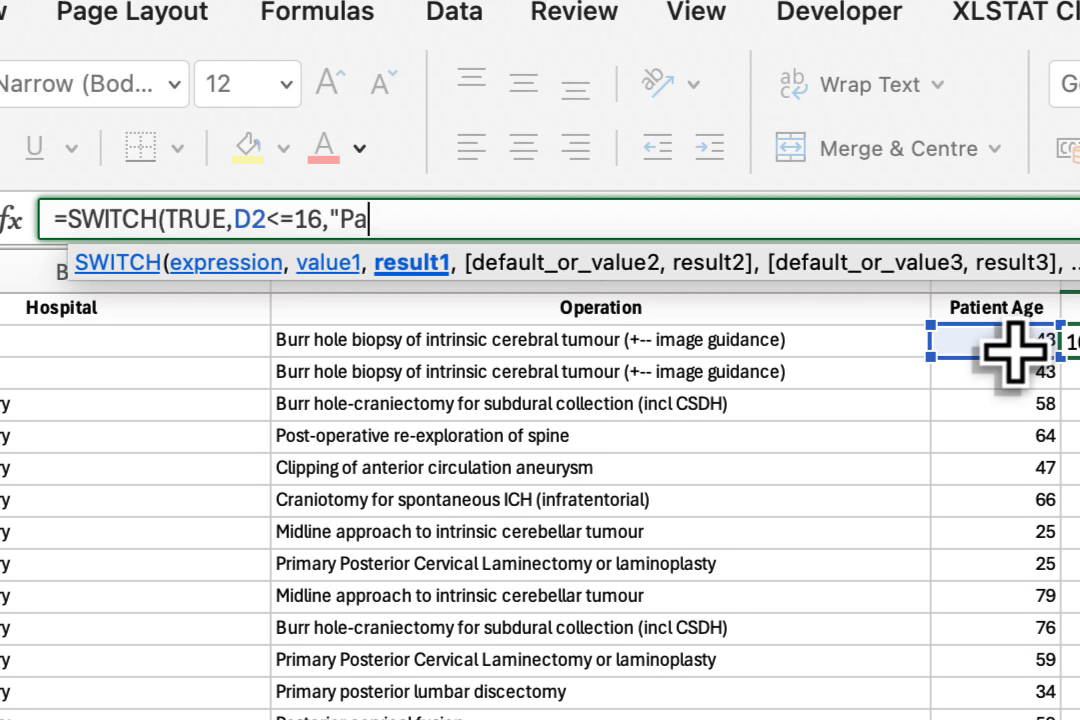
{"action": "type", "text": "ediateic"}
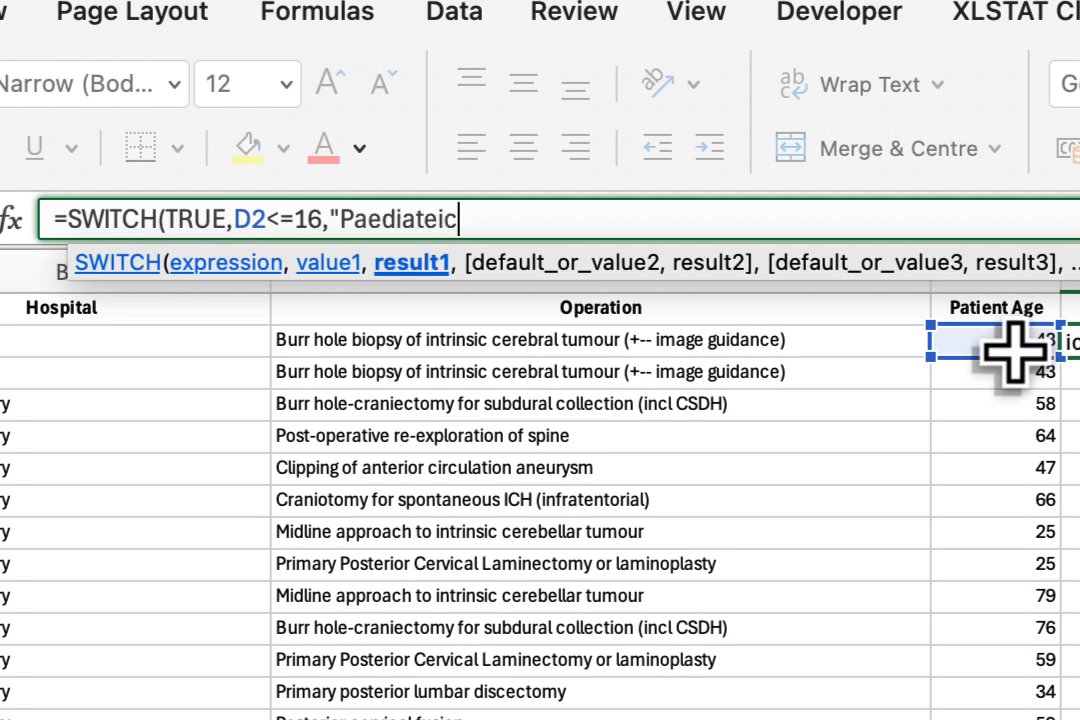
Give the D2<=16 test in the SWITCH formula the result "Paediatric".
{"action": "key", "text": "BackSpace"}
{"action": "key", "text": "BackSpace"}
{"action": "key", "text": "BackSpace"}
{"action": "type", "text": "ric\","}
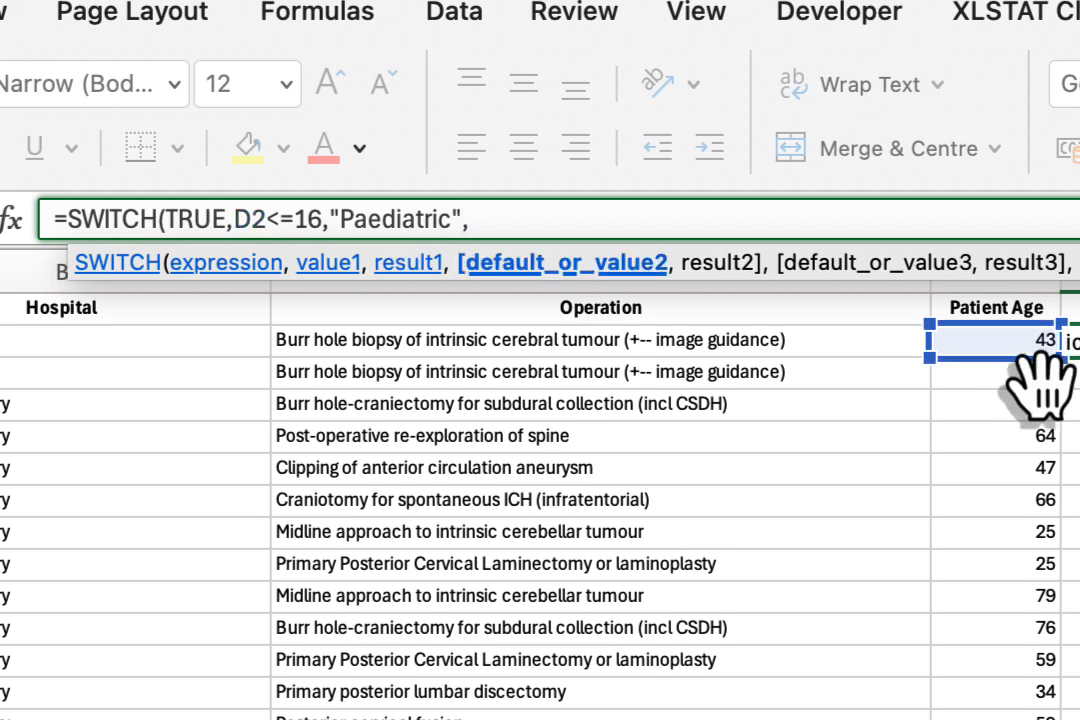
Add the second SWITCH test D2>=75 with the result "Veterans".
{"action": "left_click", "coordinate": [999, 342]}
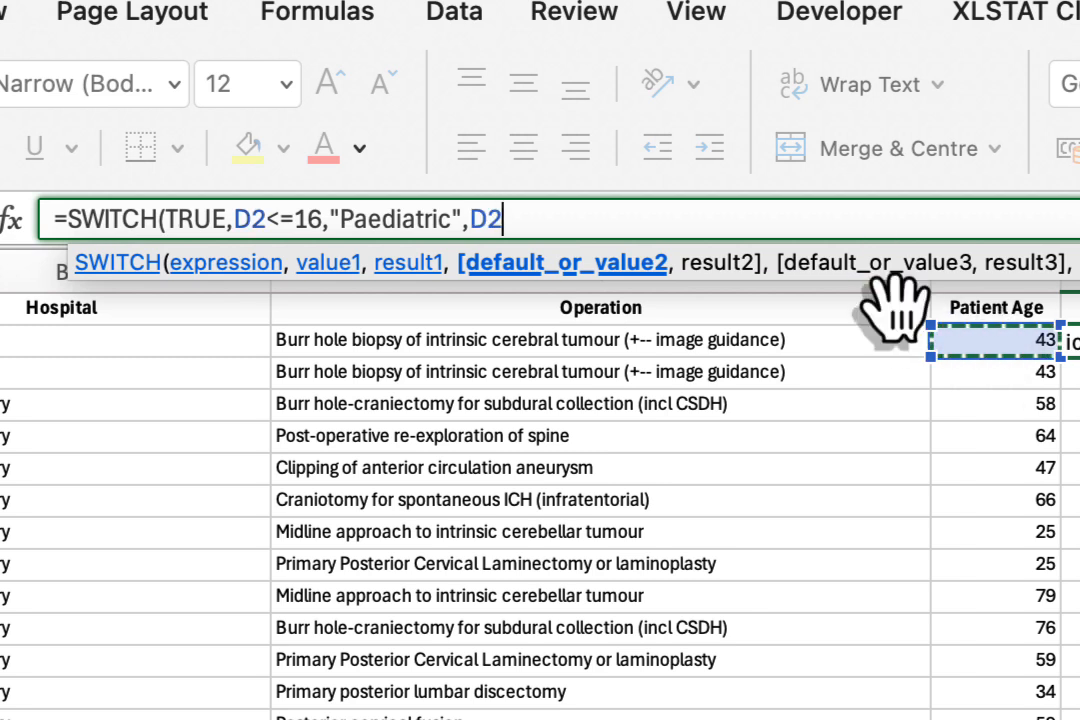
{"action": "type", "text": ">=75"}
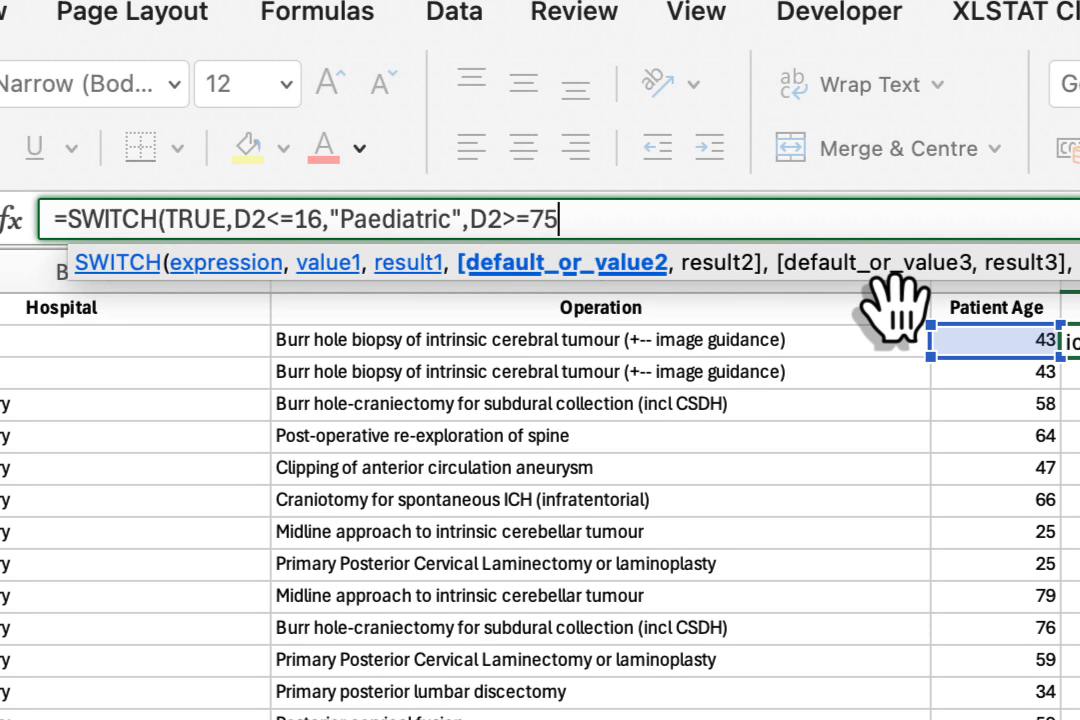
{"action": "type", "text": ","}
{"action": "type", "text": "\"A"}
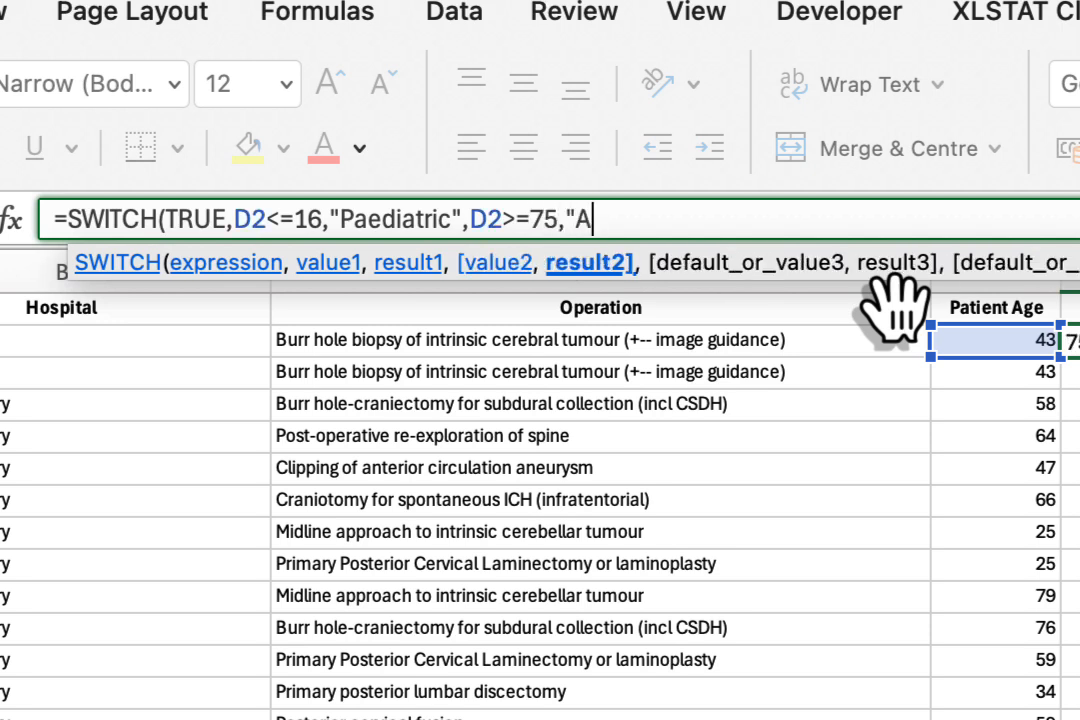
{"action": "type", "text": "dvanced"}
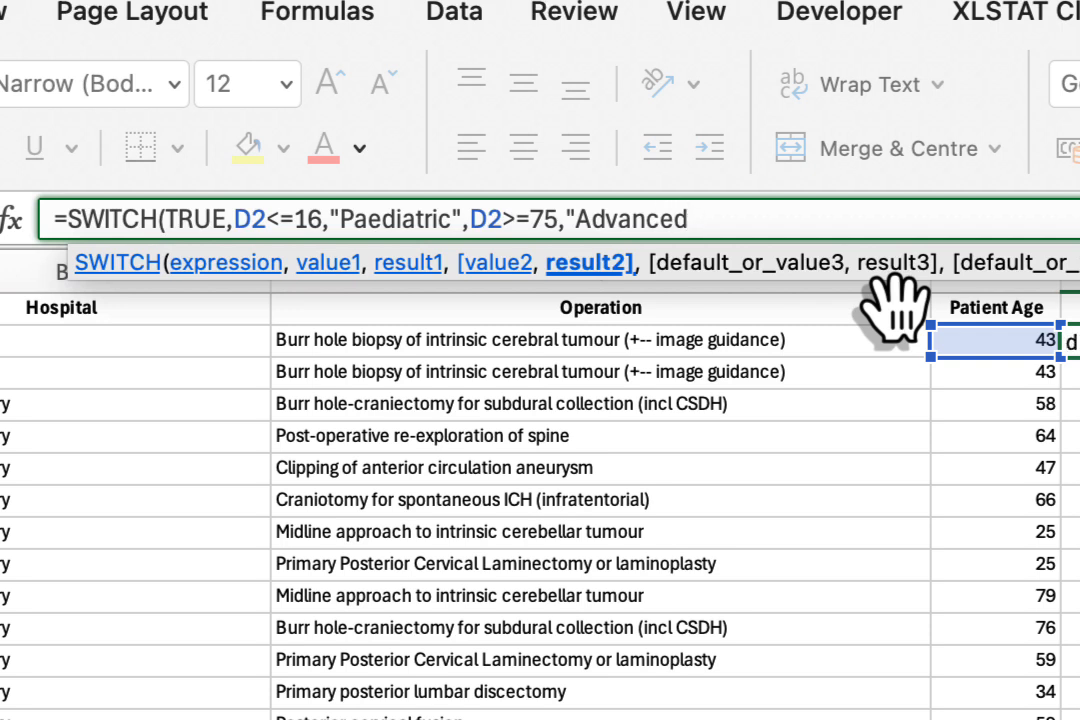
{"action": "key", "text": "BackSpace"}
{"action": "key", "text": "BackSpace"}
{"action": "key", "text": "BackSpace"}
{"action": "key", "text": "BackSpace"}
{"action": "key", "text": "BackSpace"}
{"action": "key", "text": "BackSpace"}
{"action": "key", "text": "BackSpace"}
{"action": "key", "text": "BackSpace"}
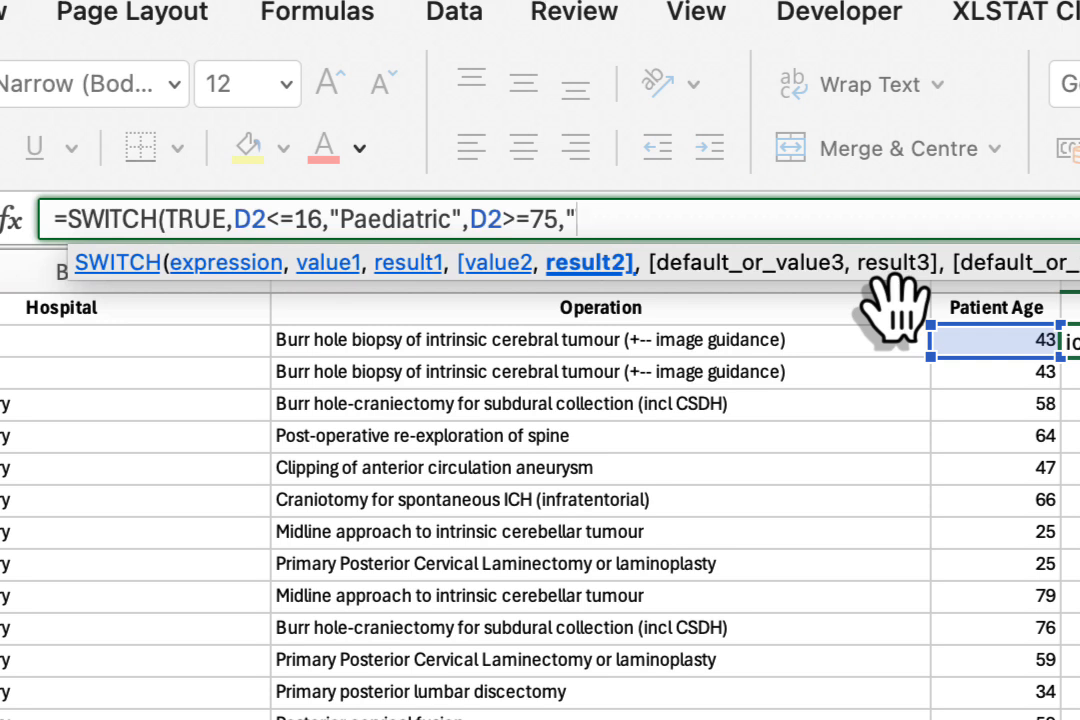
{"action": "type", "text": "Veterans\""}
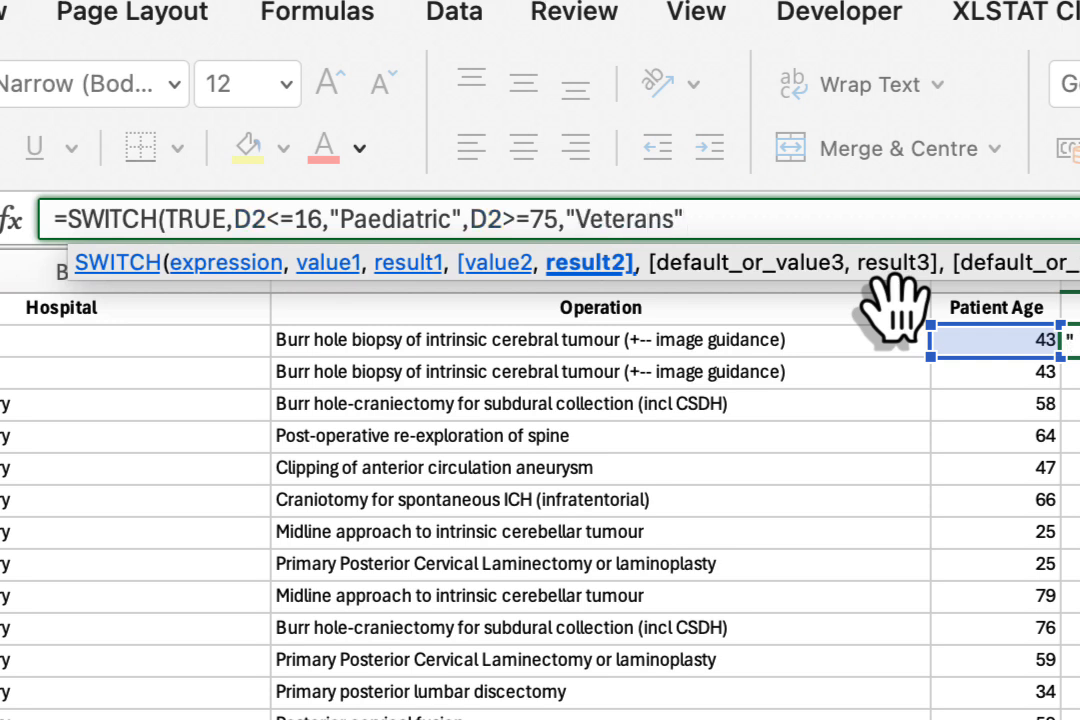
{"action": "type", "text": ","}
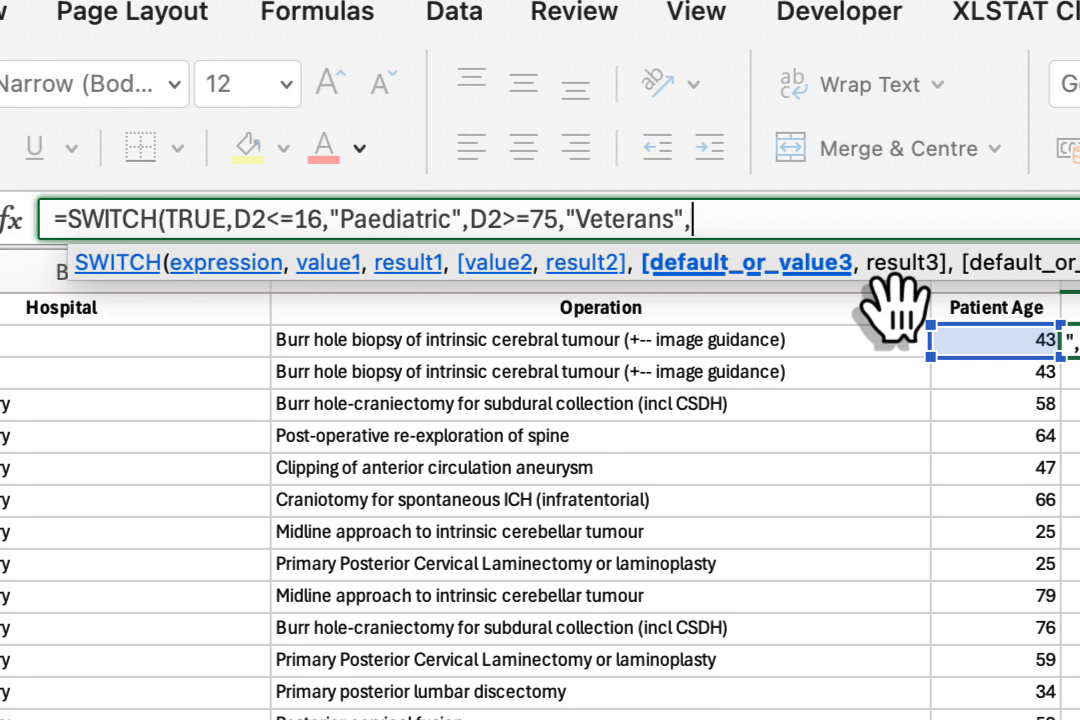
{"action": "type", "text": "\"Adults"}
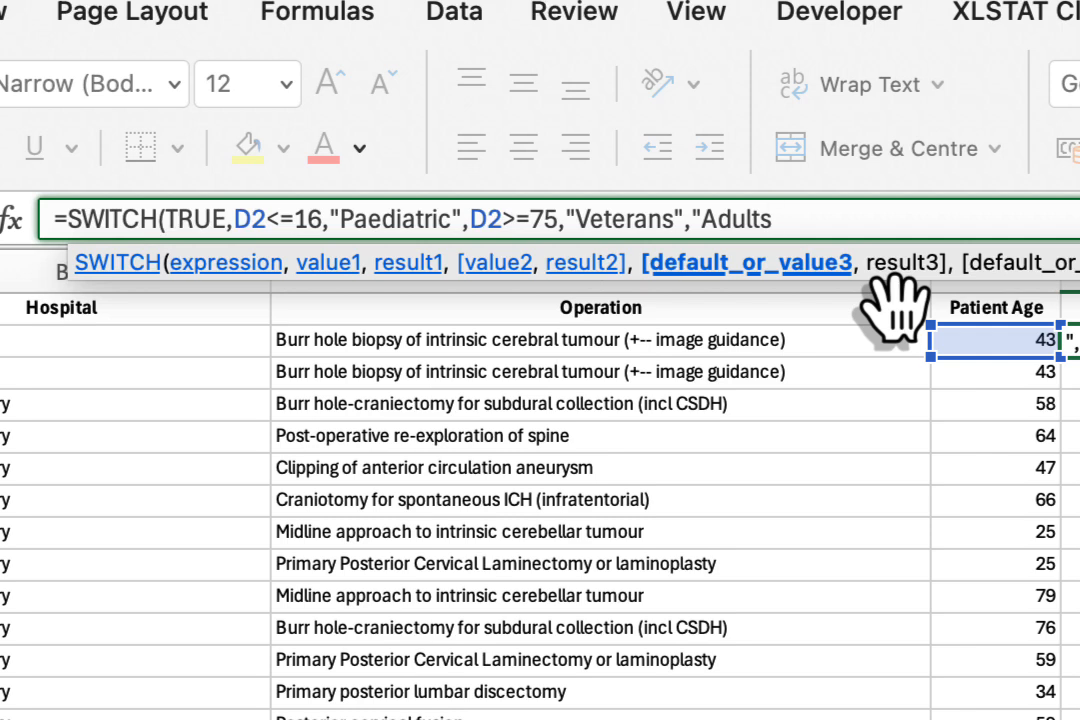
{"action": "type", "text": "\")"}
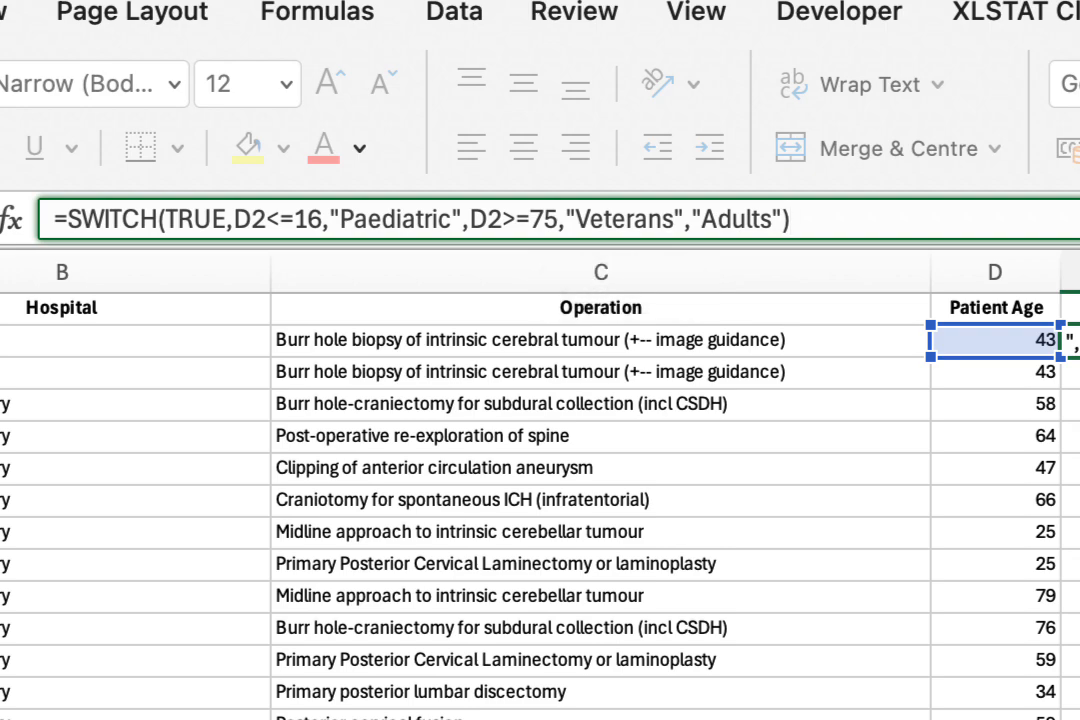
Finish the SWITCH formula with "Adults" as the default result and enter it in E2.
{"action": "left_click", "coordinate": [0, 219]}
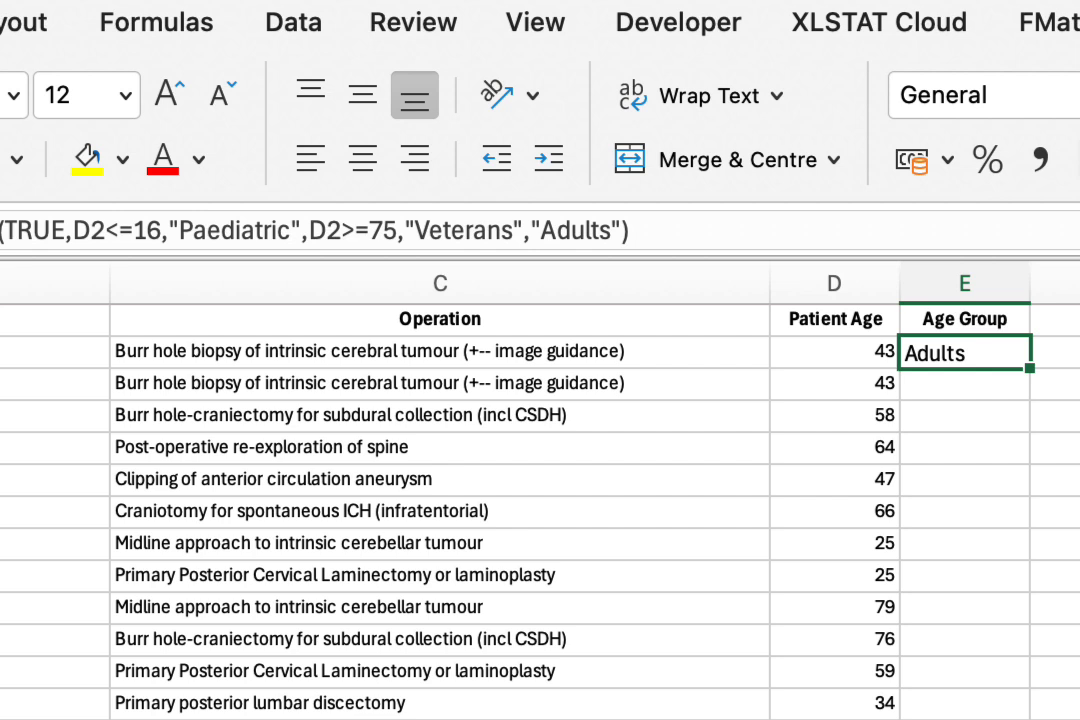
Fill the SWITCH formula from E2 down the whole Age Group column.
{"action": "left_click", "coordinate": [1079, 370]}
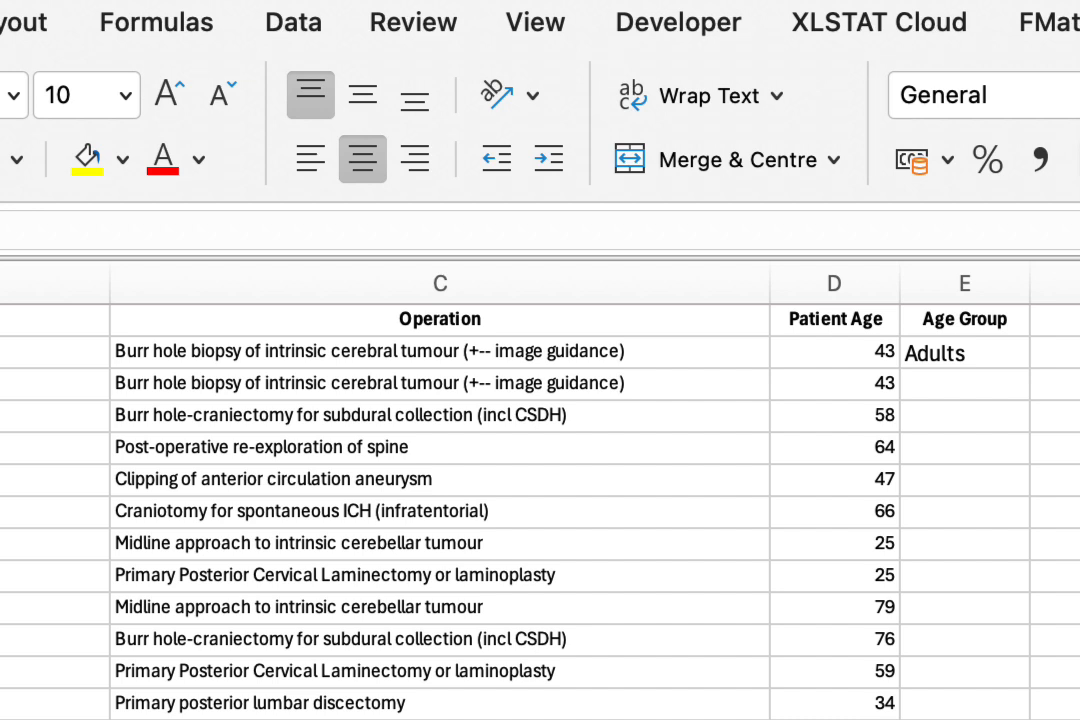
{"action": "left_click", "coordinate": [963, 355]}
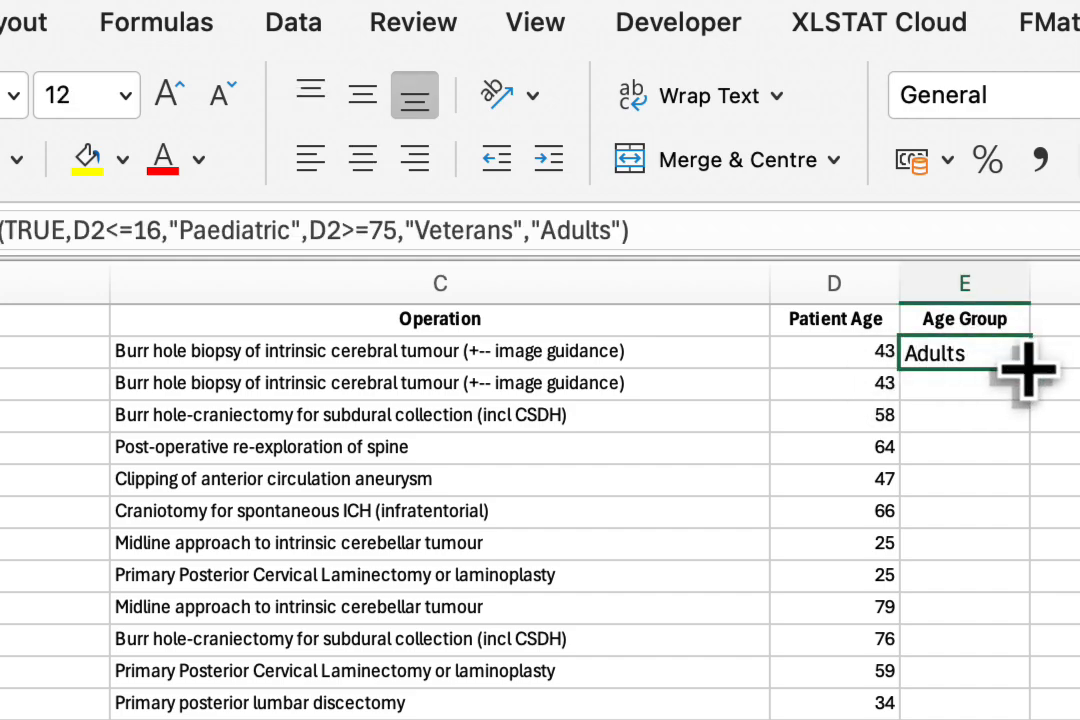
{"action": "double_click", "coordinate": [1029, 368]}
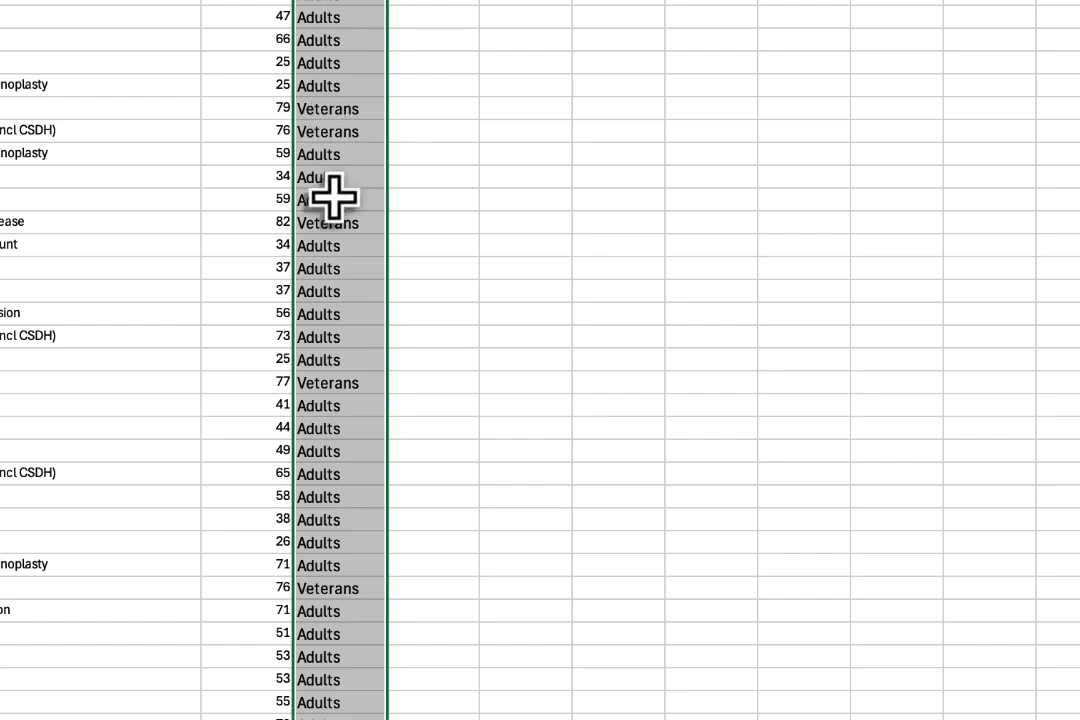
Check the filled Age Group labels against the patient ages down the sheet.
{"action": "scroll", "coordinate": [333, 500], "scroll_direction": "down", "scroll_amount": 12}
{"action": "scroll", "coordinate": [333, 497], "scroll_direction": "down", "scroll_amount": 10}
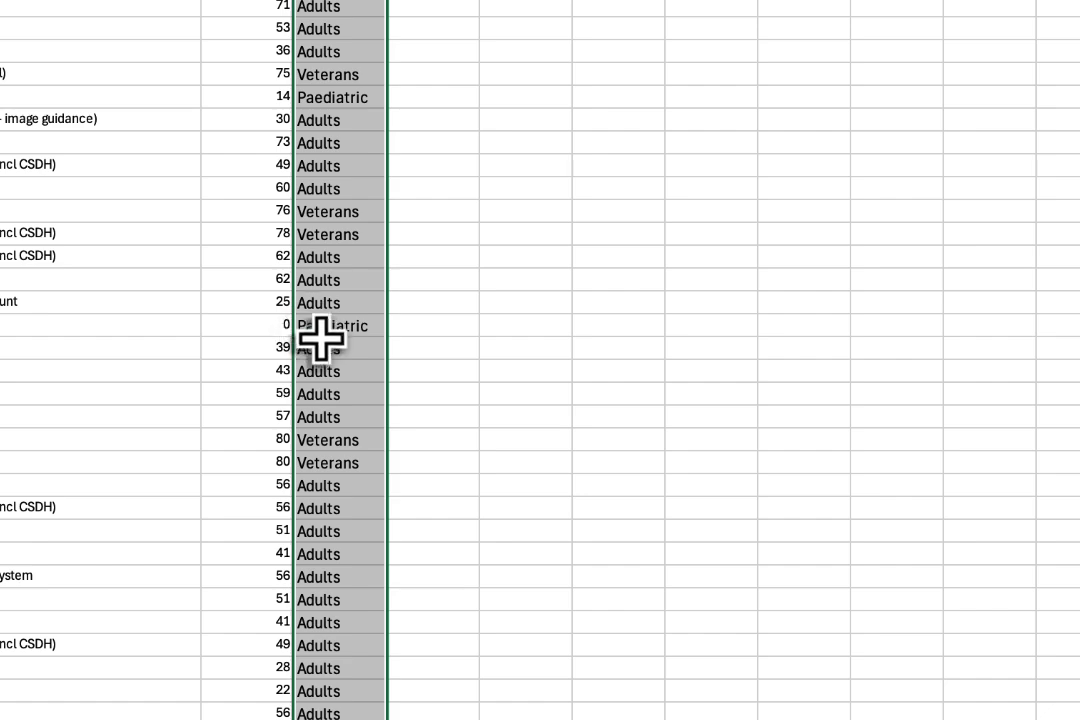
{"action": "scroll", "coordinate": [328, 594], "scroll_direction": "down", "scroll_amount": 15}
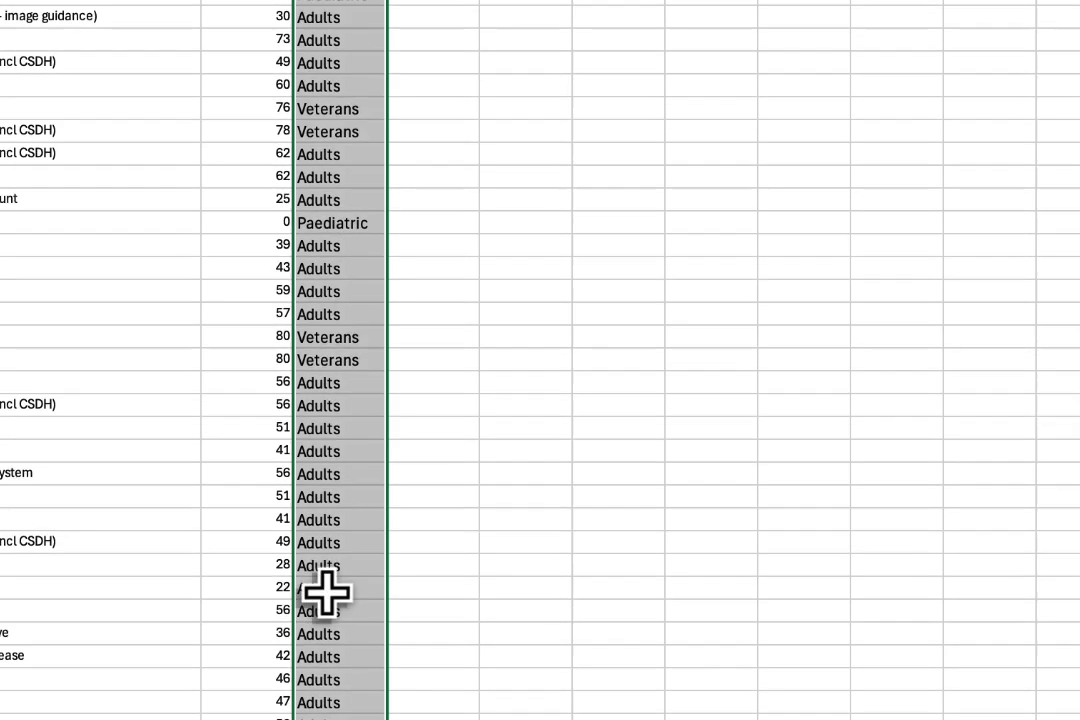
{"action": "scroll", "coordinate": [328, 594], "scroll_direction": "down", "scroll_amount": 1}
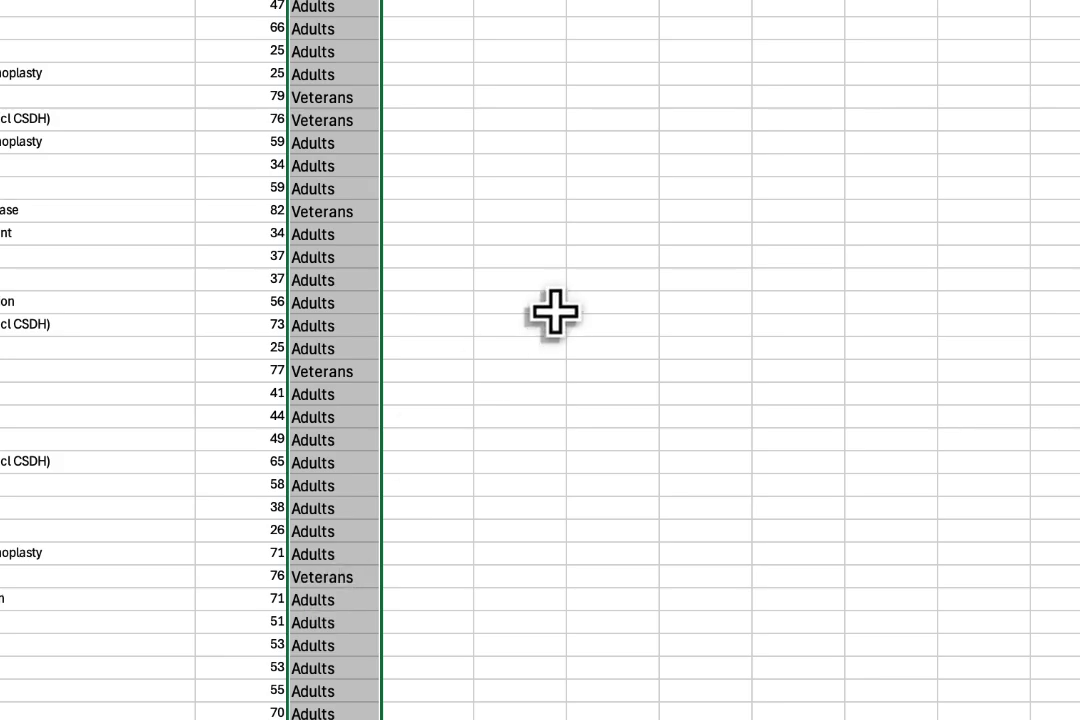
{"action": "left_click", "coordinate": [526, 234]}
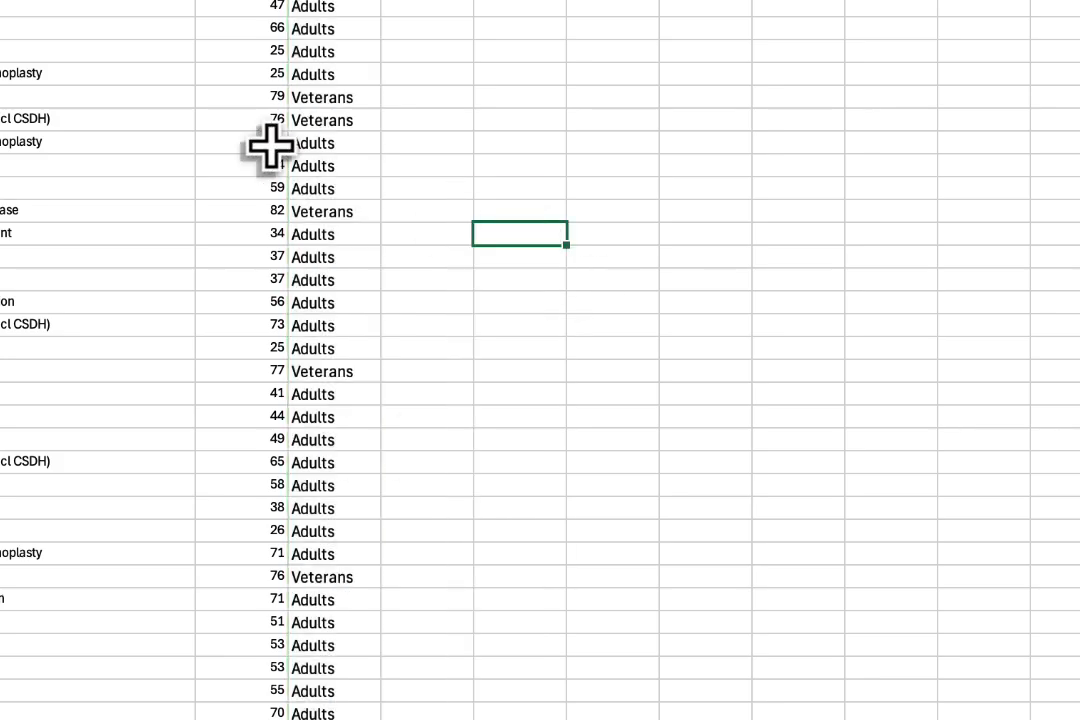
{"action": "scroll", "coordinate": [271, 147], "scroll_direction": "up", "scroll_amount": 2}
{"action": "scroll", "coordinate": [271, 147], "scroll_direction": "down", "scroll_amount": 1}
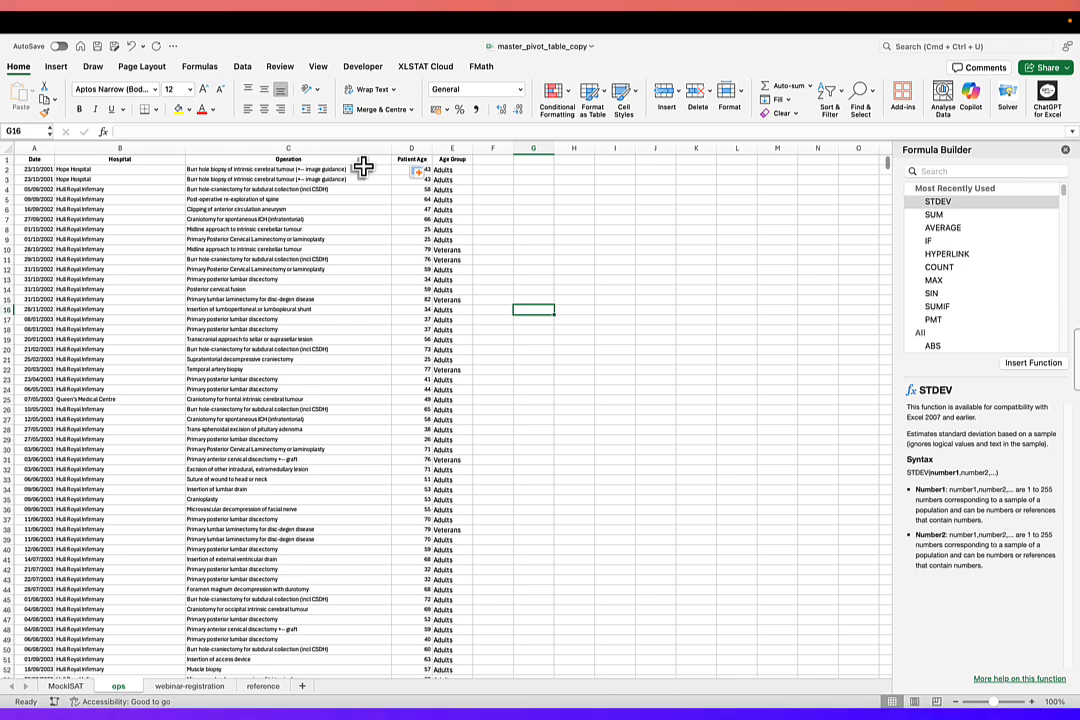
Select the whole operations dataset from A1 to the last row and column, headers included, and name the range Table1.
{"action": "left_click", "coordinate": [31, 161]}
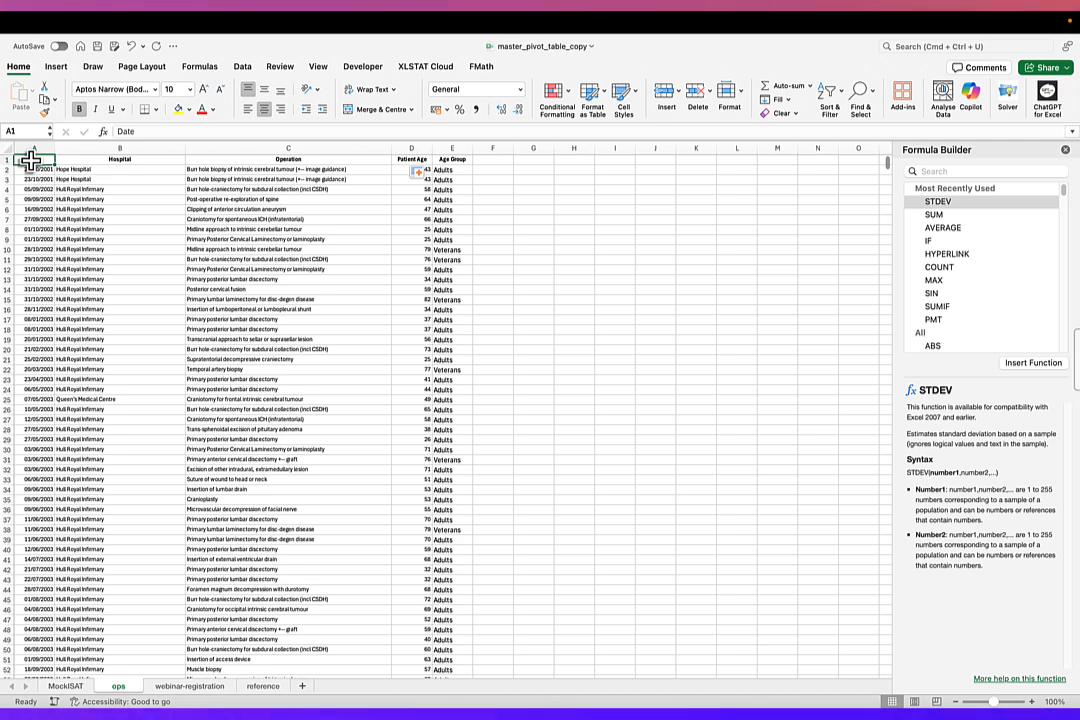
{"action": "key", "text": "super+shift+Down"}
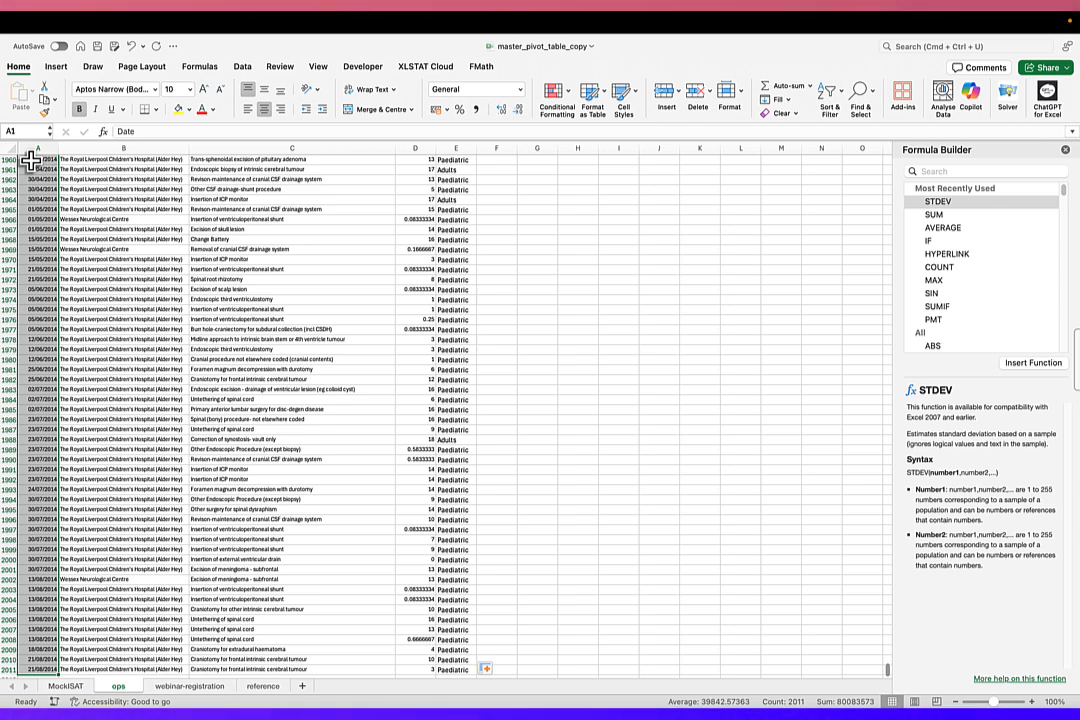
{"action": "key", "text": "super+shift+Right"}
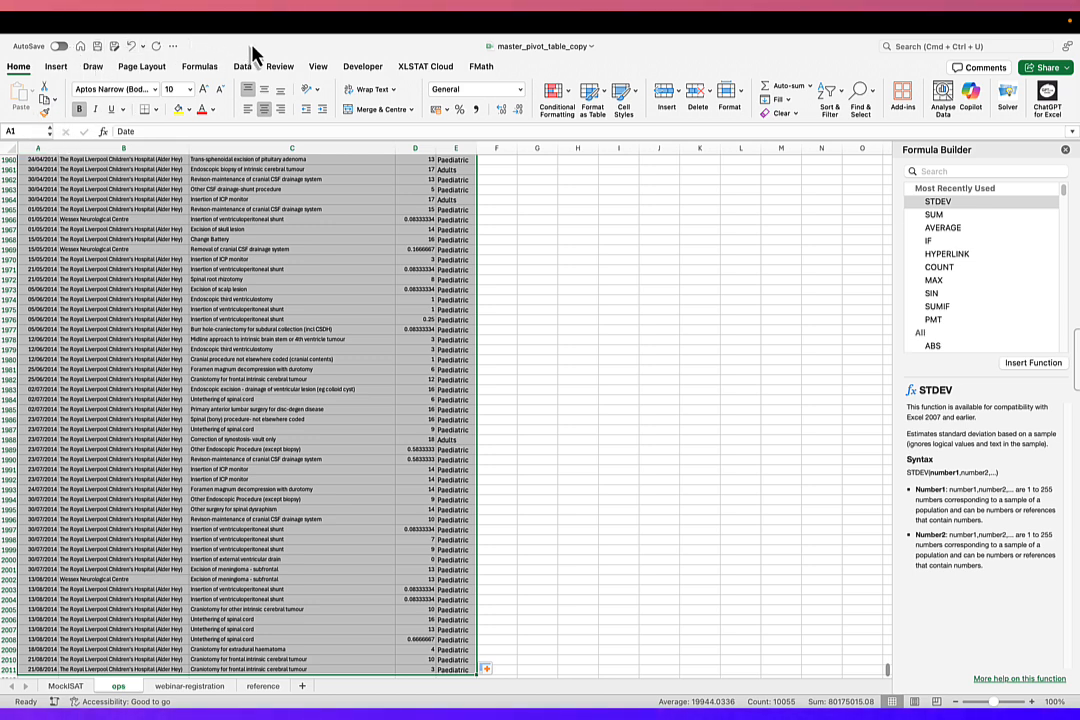
{"action": "left_click", "coordinate": [20, 130]}
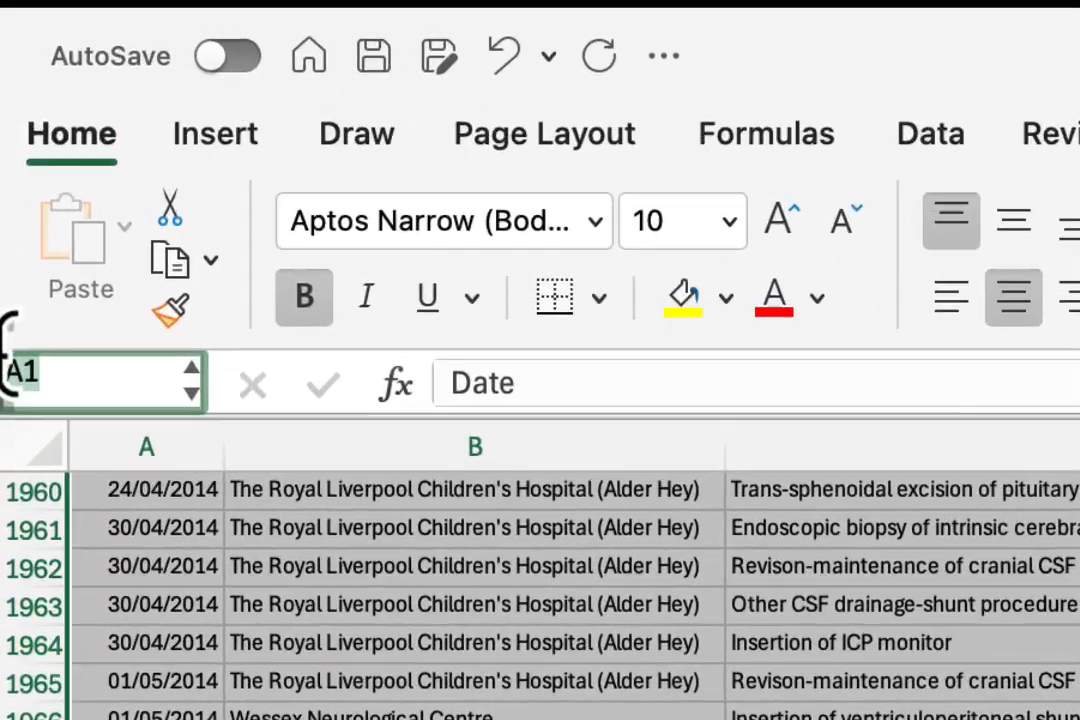
{"action": "type", "text": "Tab"}
{"action": "type", "text": "le"}
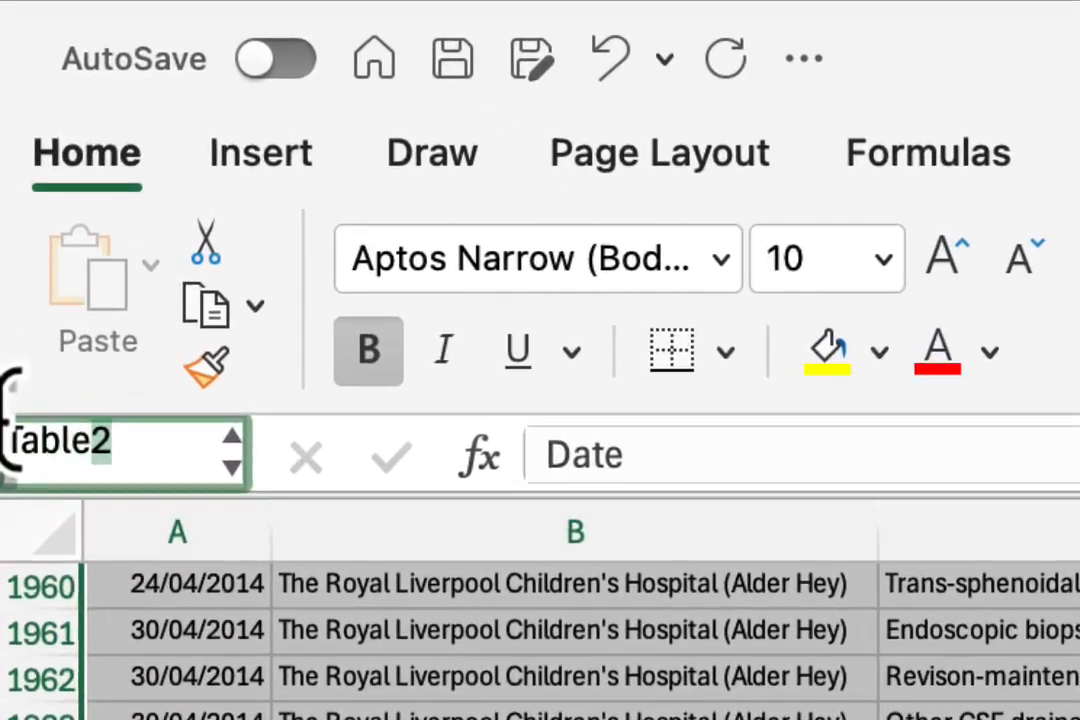
{"action": "type", "text": "1"}
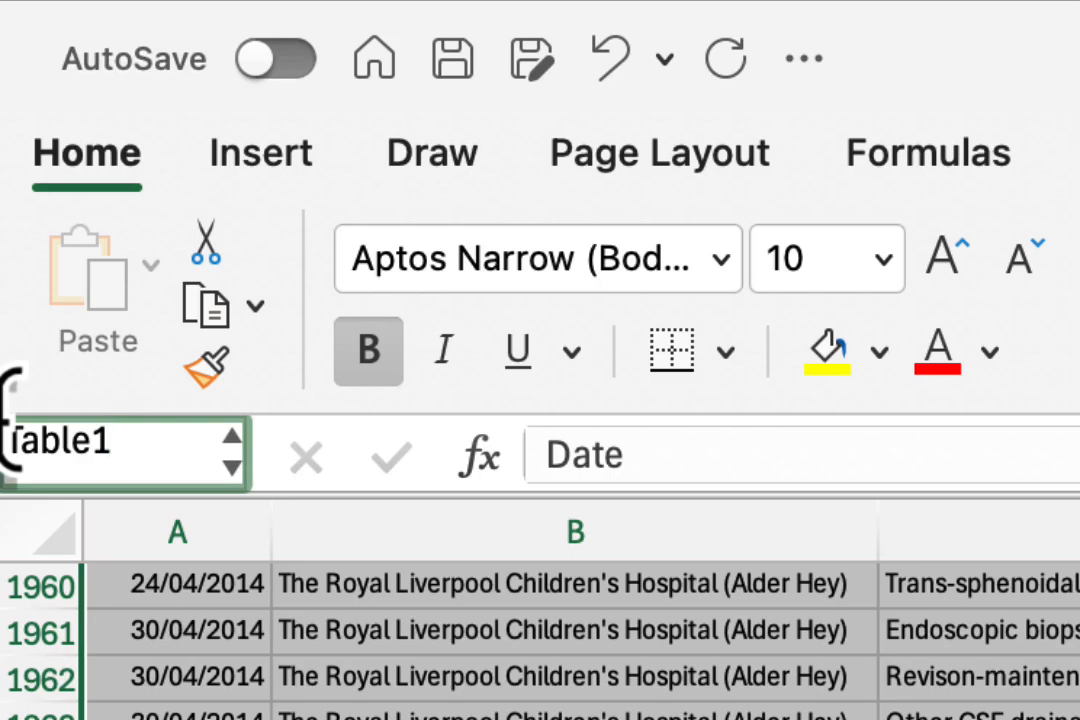
{"action": "key", "text": "Return"}
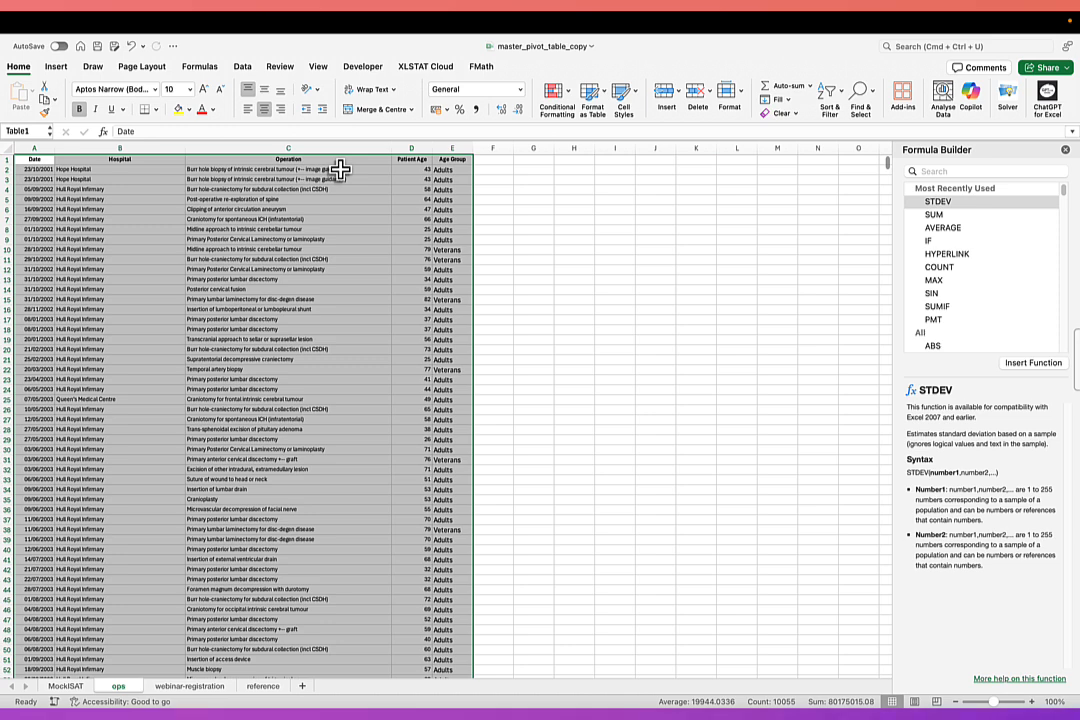
Create a table with headers from $A$1:$E$2011 and apply the plain light table style without colour banding.
{"action": "key", "text": "ctrl+t"}
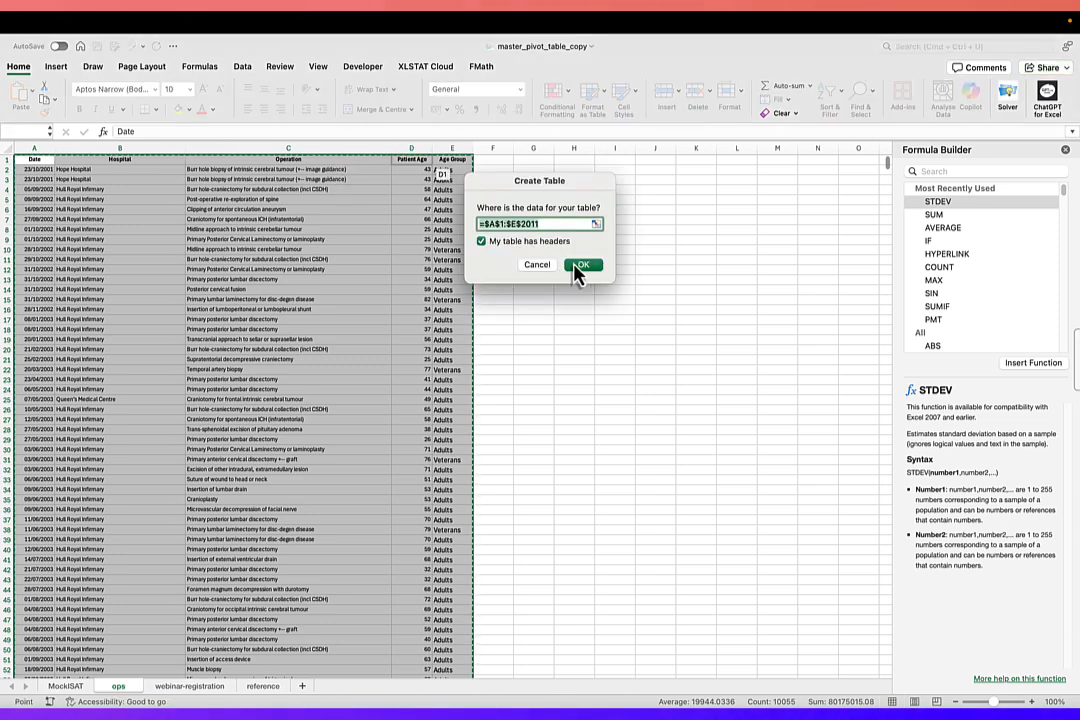
{"action": "left_click", "coordinate": [582, 266]}
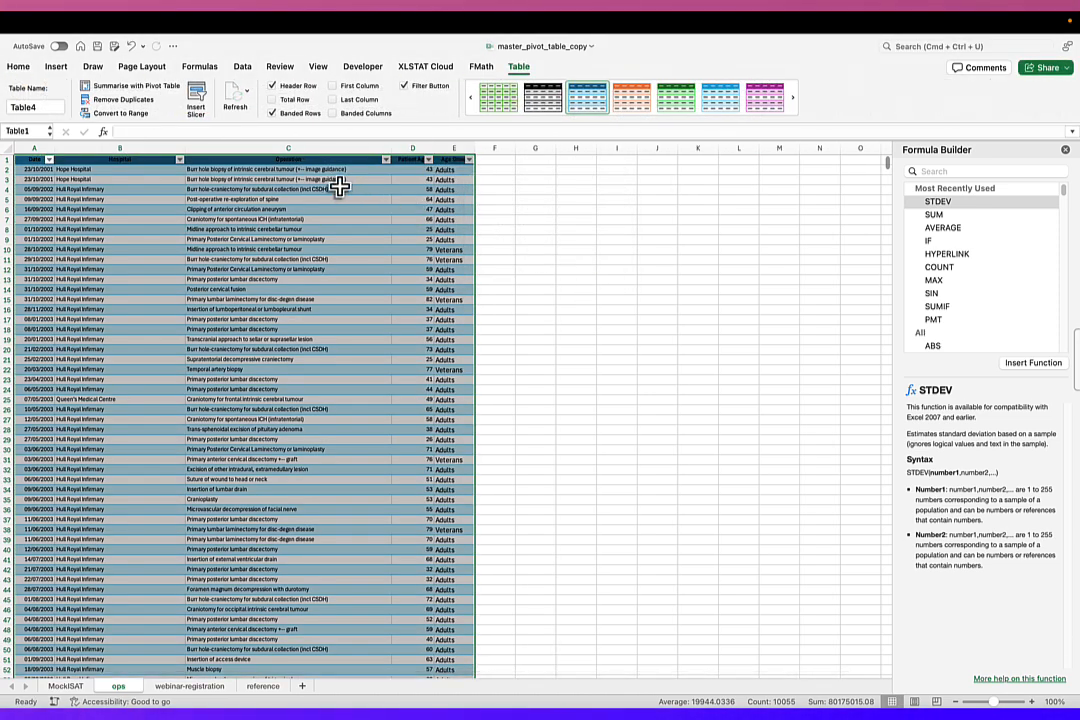
{"action": "left_click", "coordinate": [497, 100]}
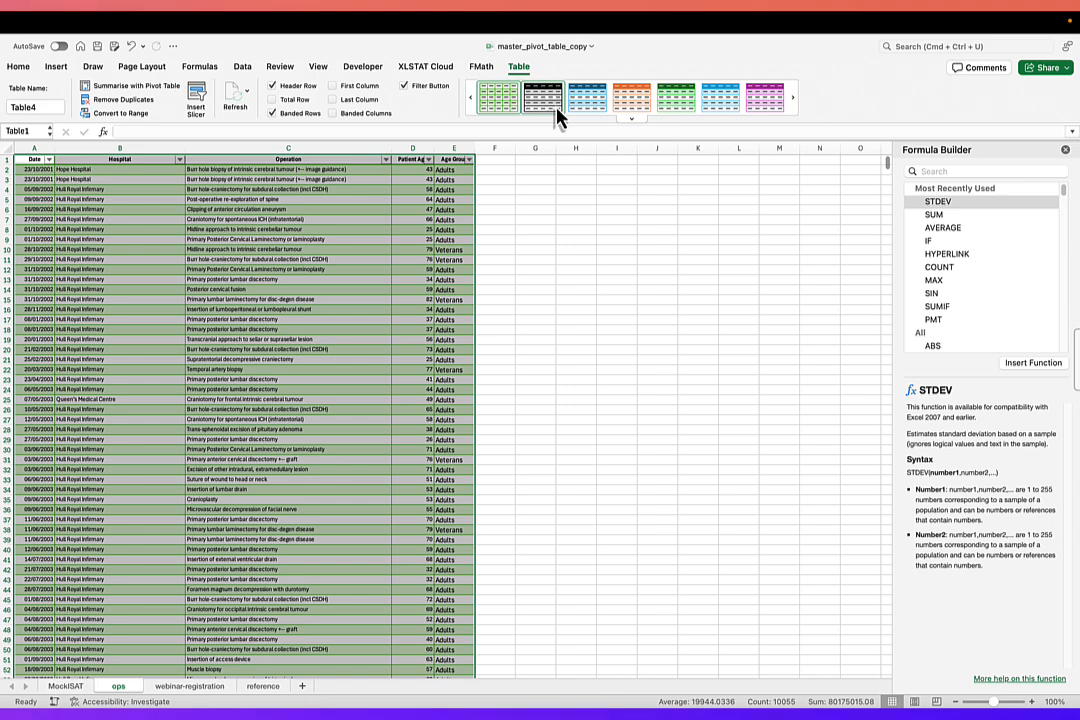
{"action": "left_click", "coordinate": [632, 119]}
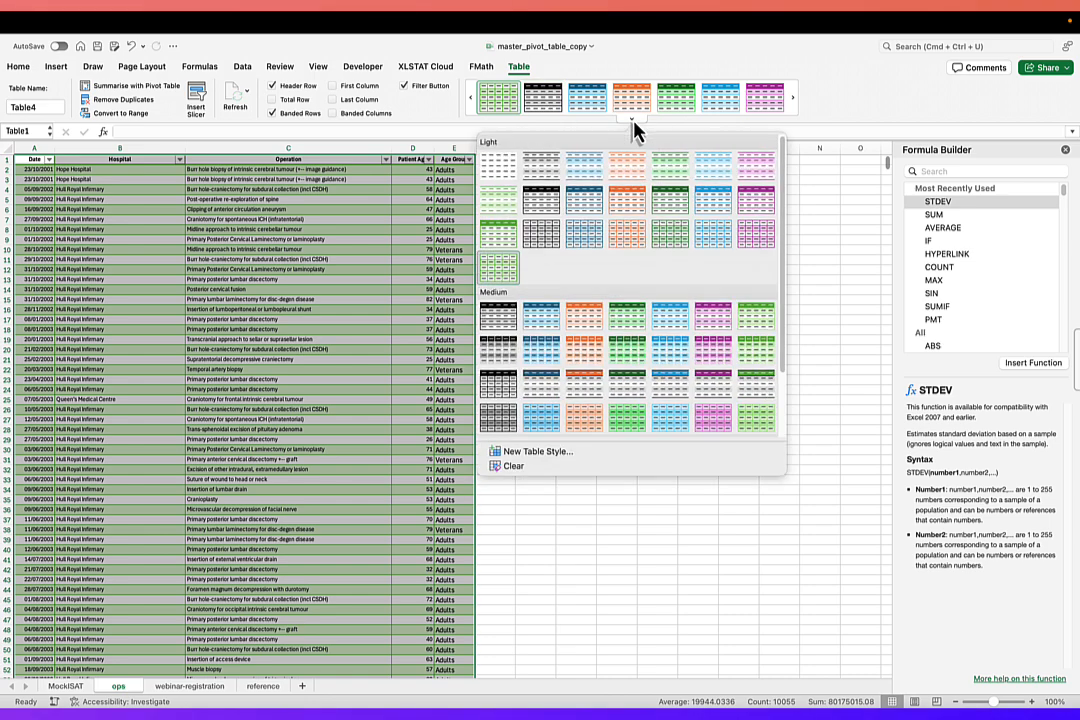
{"action": "left_click", "coordinate": [487, 175]}
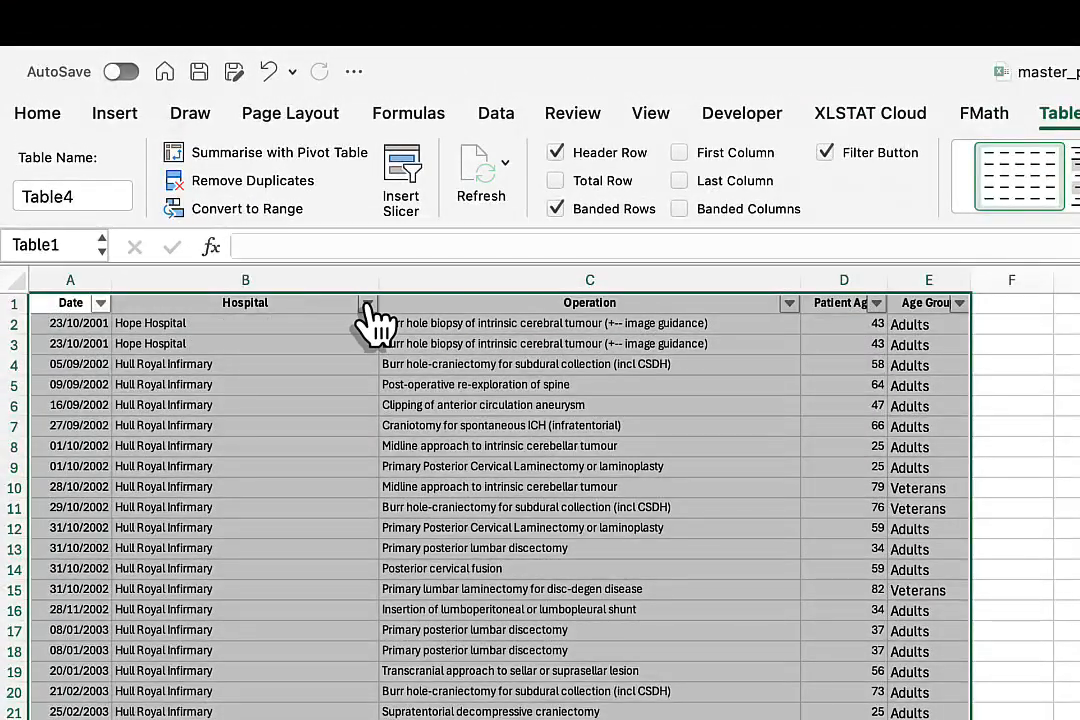
Filter the Hospital column to Wessex Neurological only and review the filtered operations with the filter window moved clear of the data.
{"action": "left_click", "coordinate": [367, 304]}
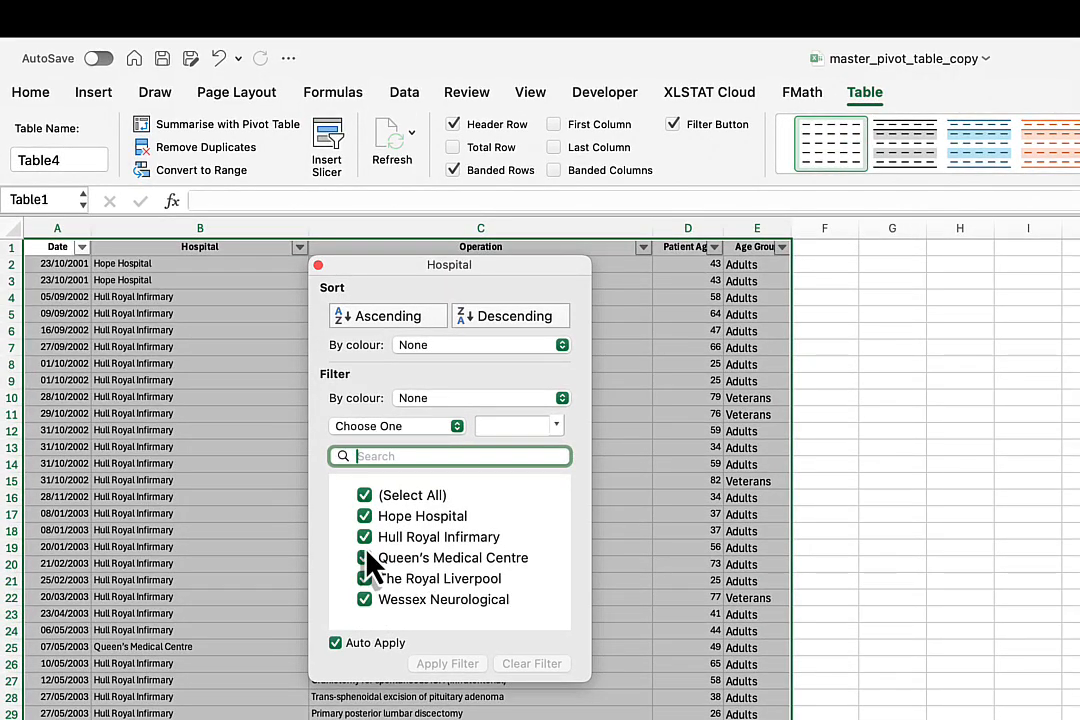
{"action": "left_click", "coordinate": [366, 497]}
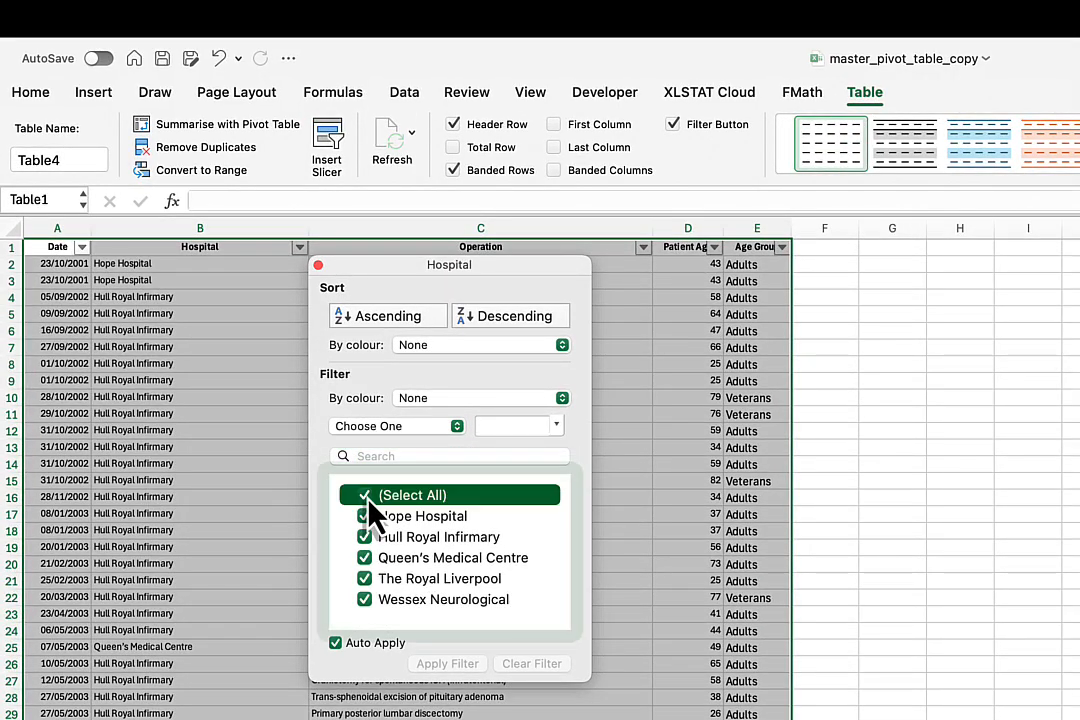
{"action": "left_click", "coordinate": [364, 600]}
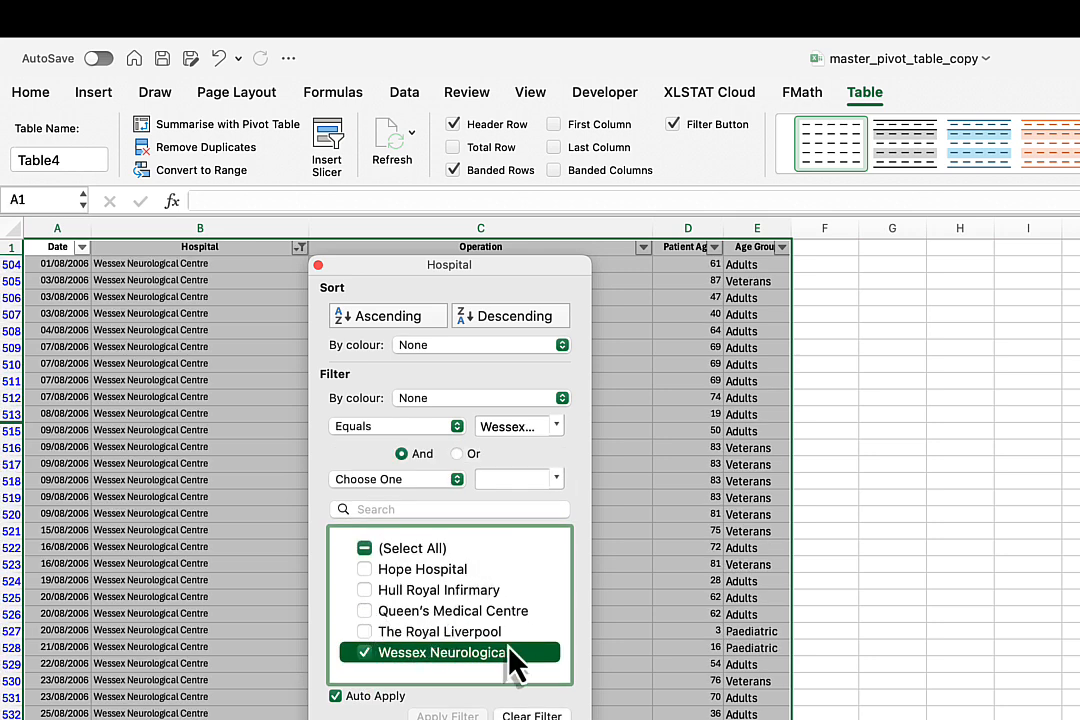
{"action": "left_click_drag", "start_coordinate": [508, 266], "coordinate": [1079, 227]}
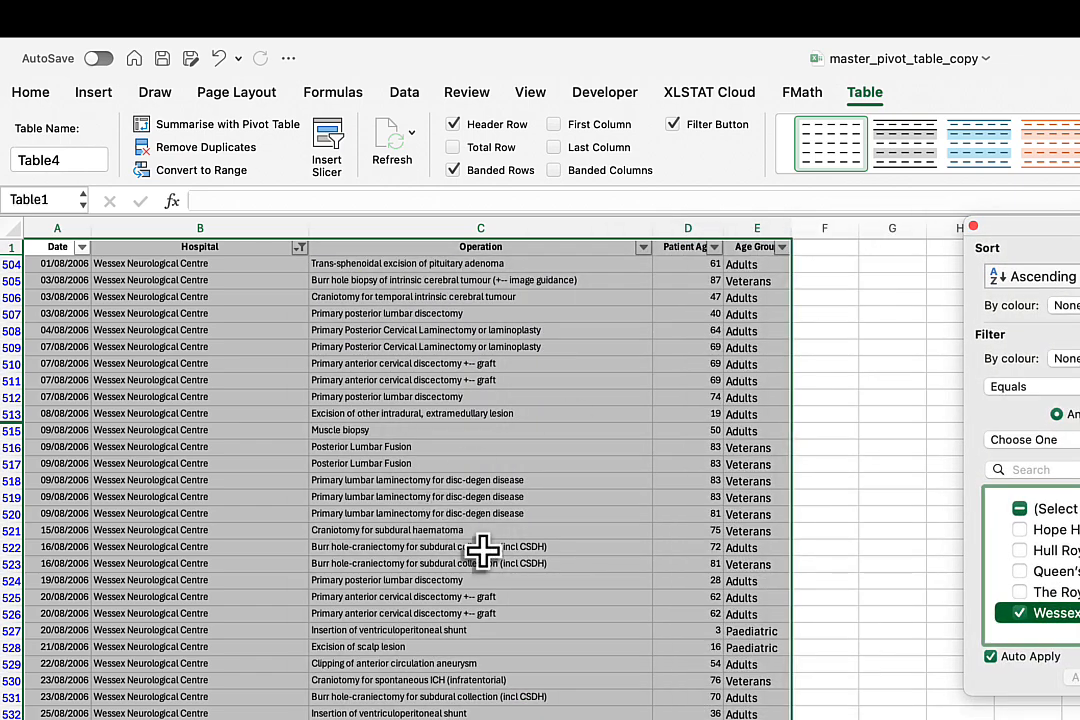
{"action": "scroll", "coordinate": [400, 470], "scroll_direction": "down", "scroll_amount": 15}
{"action": "scroll", "coordinate": [400, 470], "scroll_direction": "down", "scroll_amount": 20}
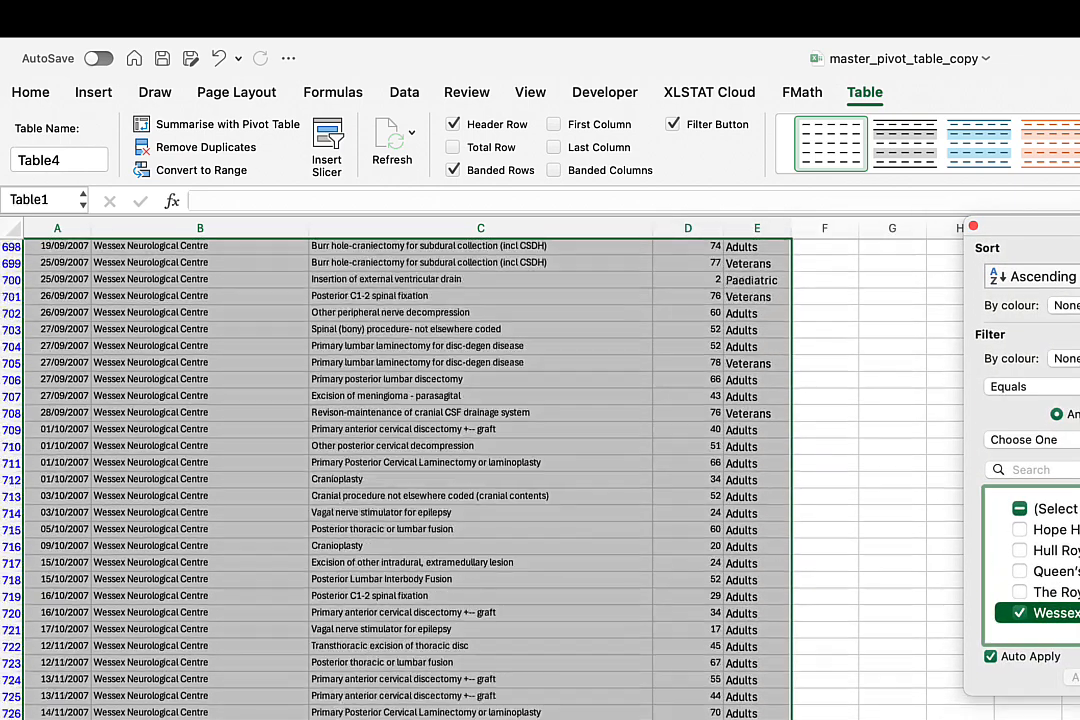
{"action": "scroll", "coordinate": [400, 470], "scroll_direction": "up", "scroll_amount": 20}
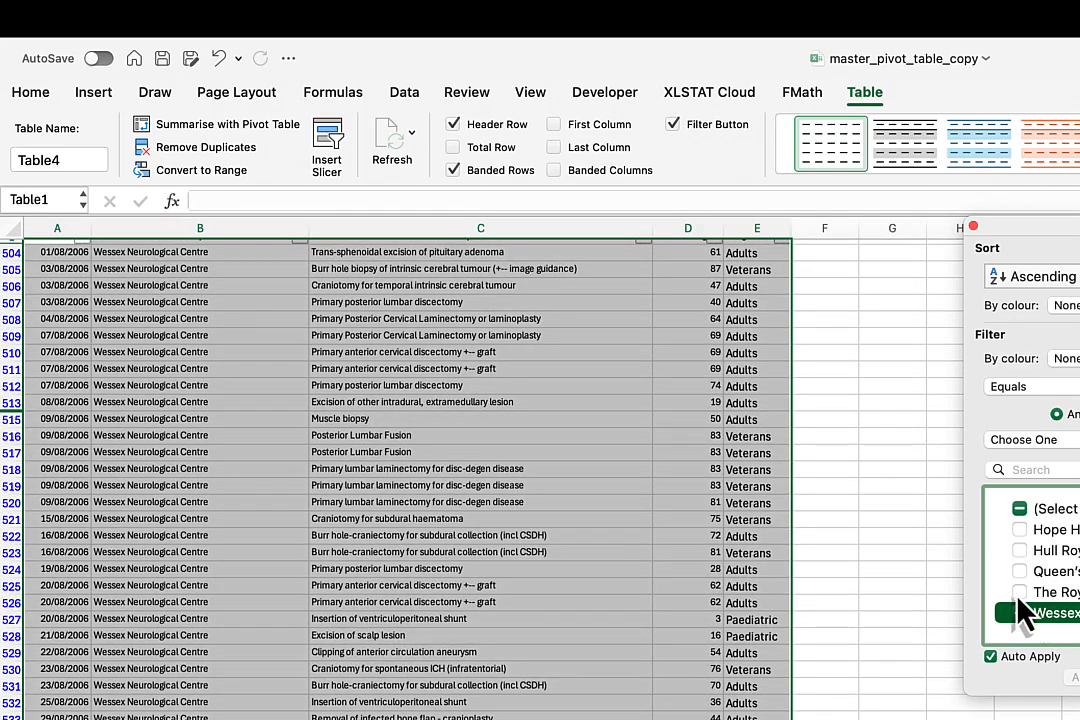
Add The Royal Liverpool to the Hospital filter and review the rows for both hospitals down the sheet.
{"action": "left_click", "coordinate": [1019, 593]}
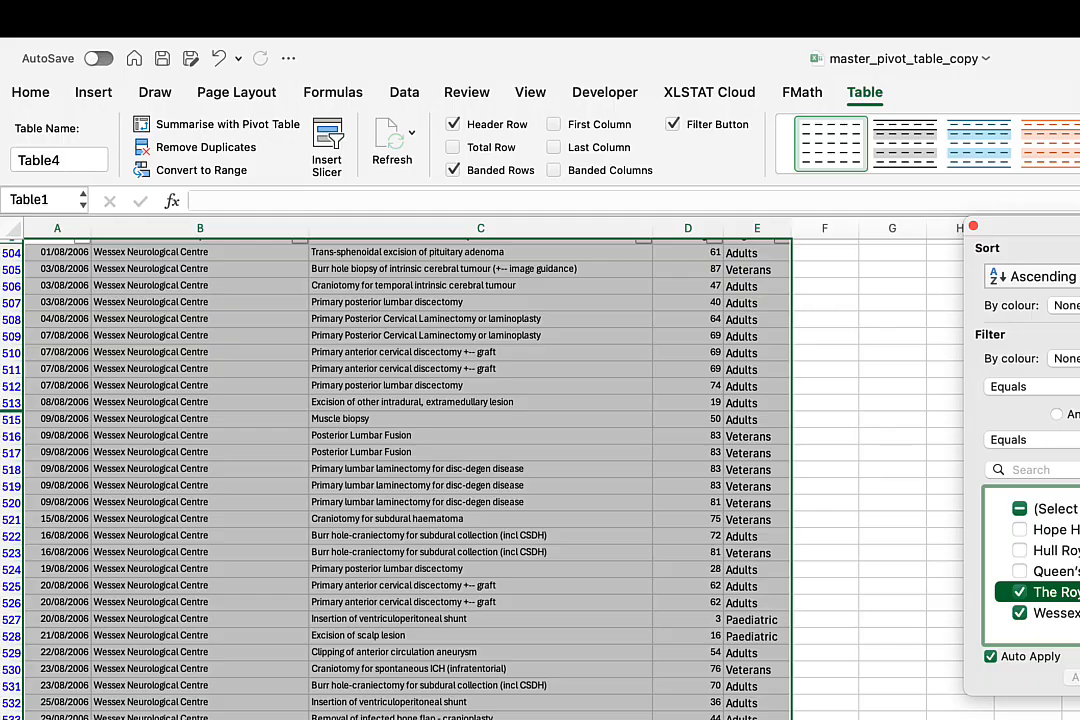
{"action": "scroll", "coordinate": [400, 470], "scroll_direction": "down", "scroll_amount": 20}
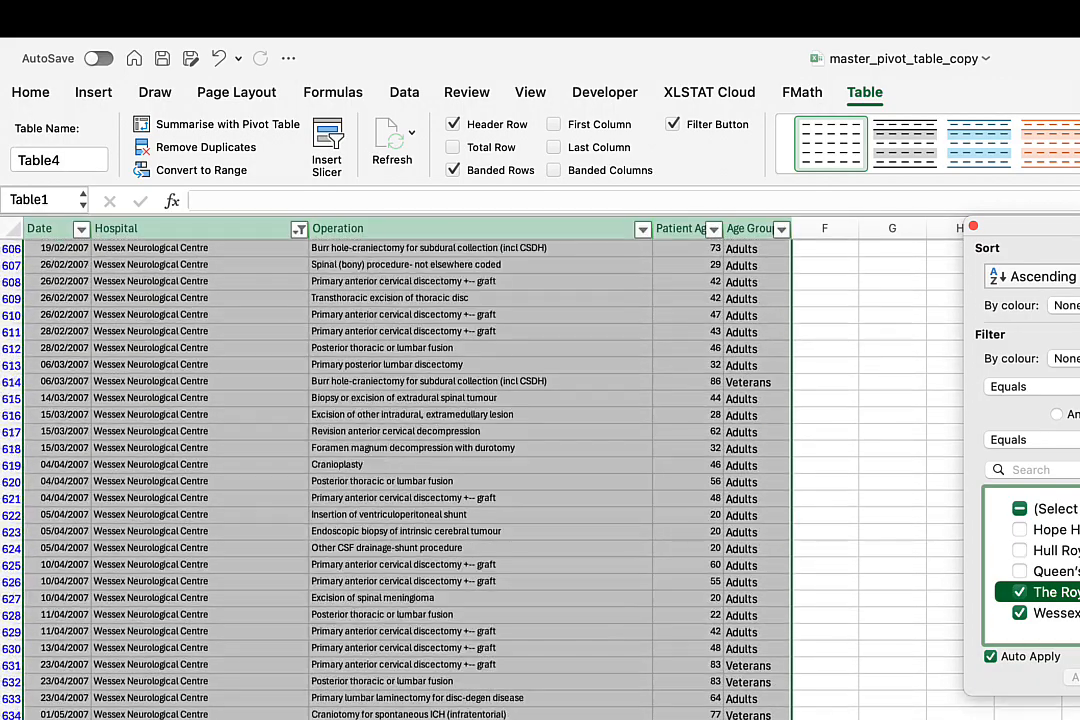
{"action": "scroll", "coordinate": [400, 470], "scroll_direction": "down", "scroll_amount": 18}
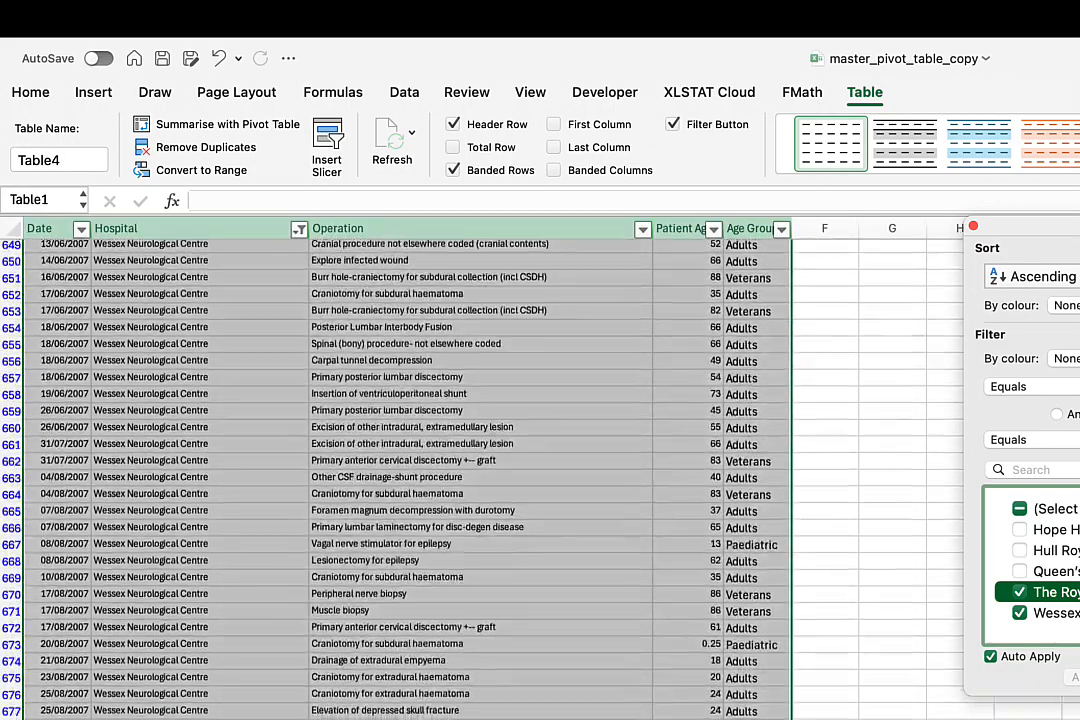
{"action": "scroll", "coordinate": [400, 470], "scroll_direction": "down", "scroll_amount": 20}
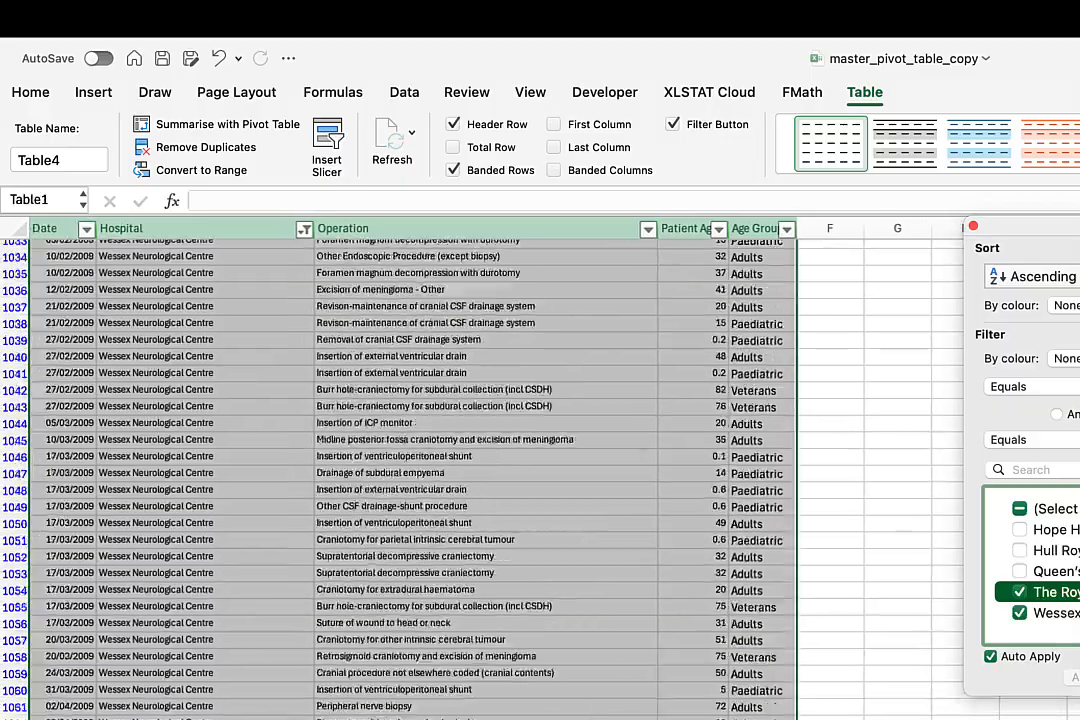
{"action": "scroll", "coordinate": [400, 470], "scroll_direction": "down", "scroll_amount": 20}
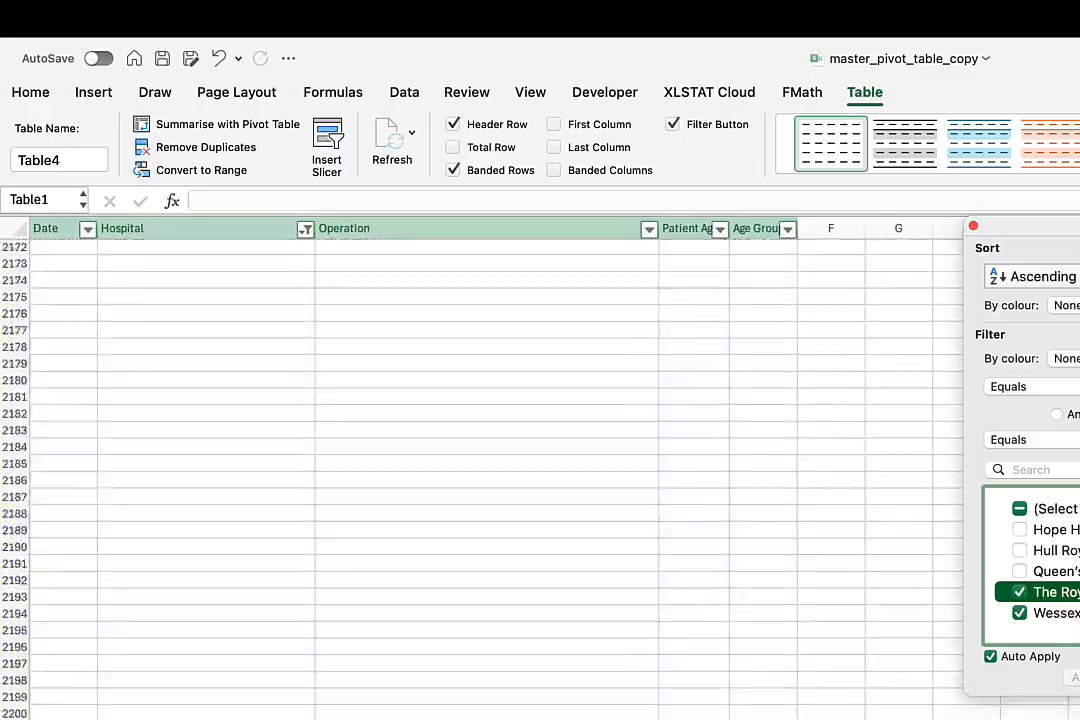
{"action": "scroll", "coordinate": [400, 470], "scroll_direction": "up", "scroll_amount": 20}
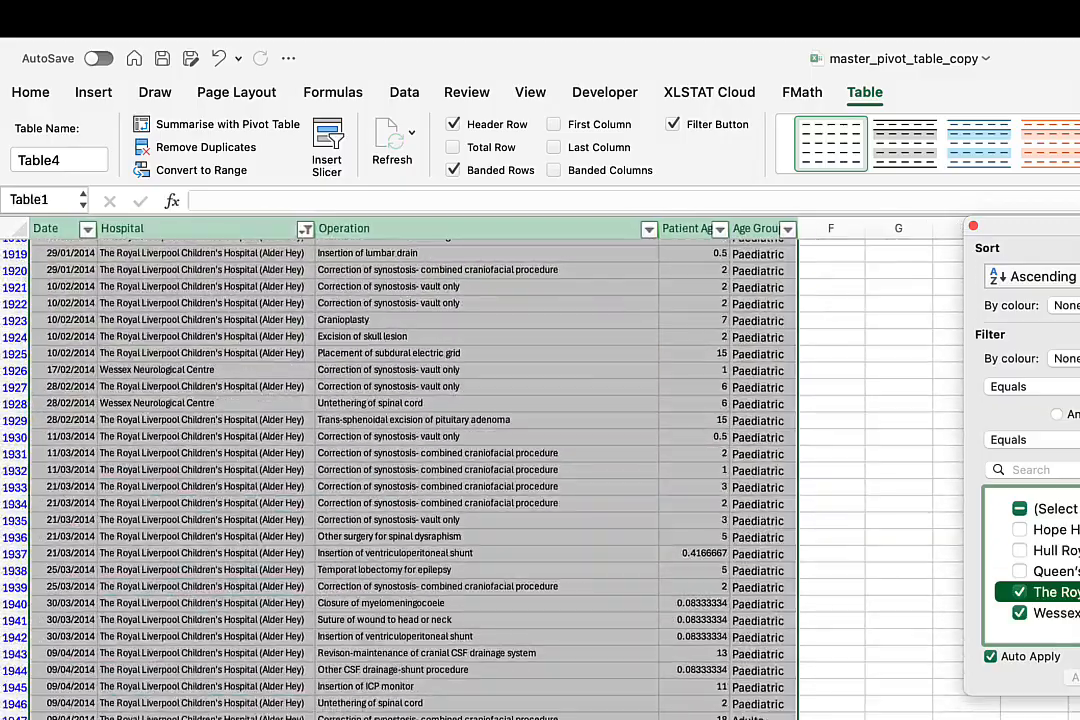
{"action": "scroll", "coordinate": [670, 600], "scroll_direction": "up", "scroll_amount": 20}
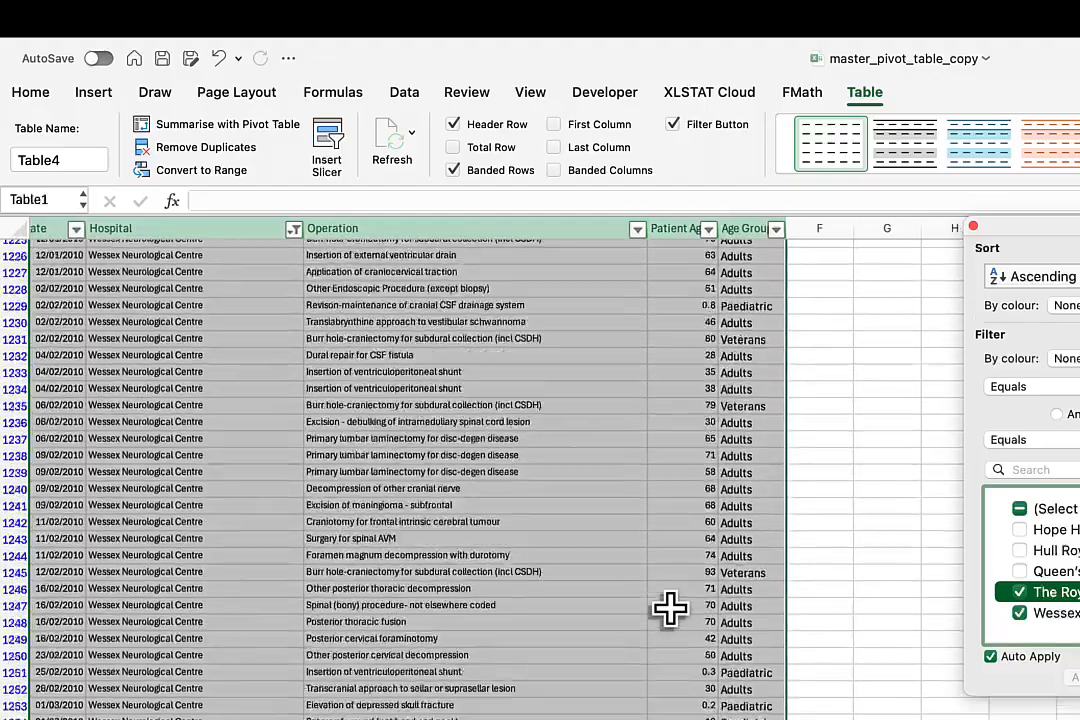
{"action": "scroll", "coordinate": [670, 607], "scroll_direction": "up", "scroll_amount": 20}
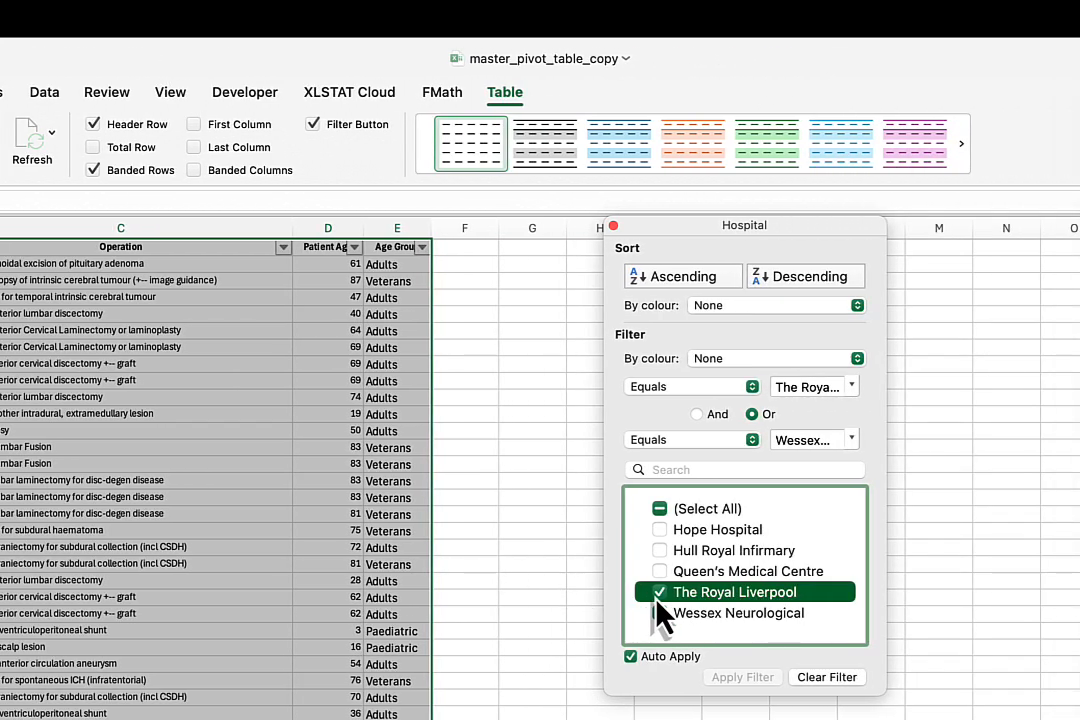
Deselect The Royal Liverpool and Wessex Neurological in the Hospital filter and close the filter window.
{"action": "left_click", "coordinate": [660, 612]}
{"action": "left_click", "coordinate": [660, 598]}
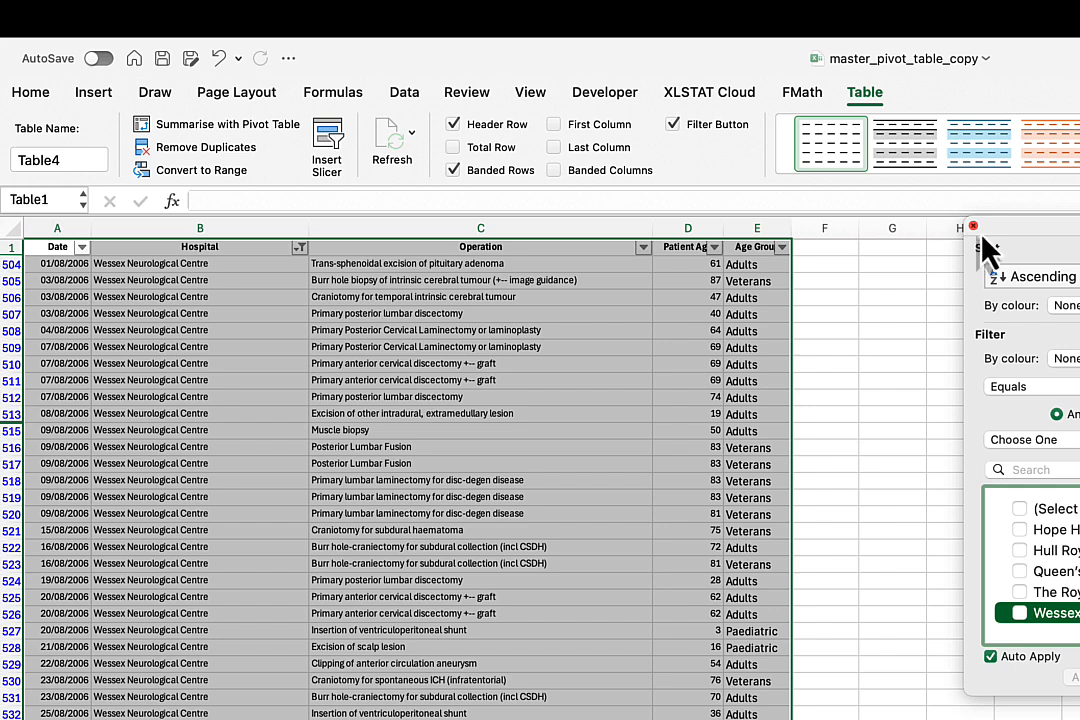
{"action": "left_click", "coordinate": [973, 226]}
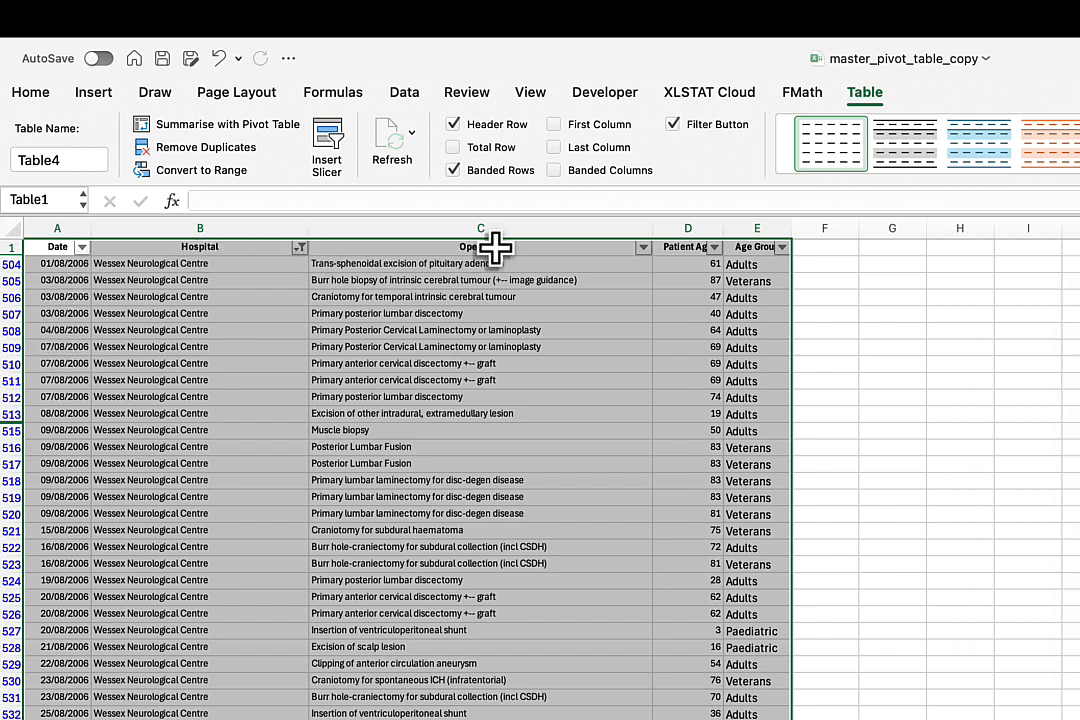
Filter the Age Group column to Paediatric only and check the filtered operations.
{"action": "left_click", "coordinate": [782, 247]}
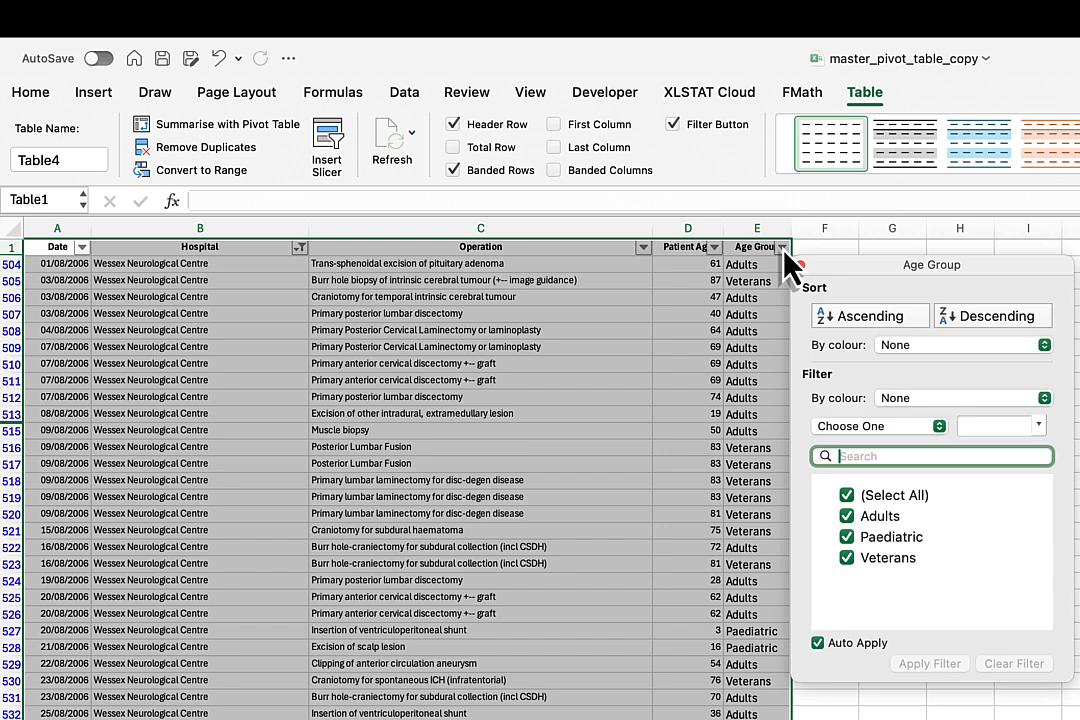
{"action": "left_click", "coordinate": [848, 516]}
{"action": "left_click", "coordinate": [846, 548]}
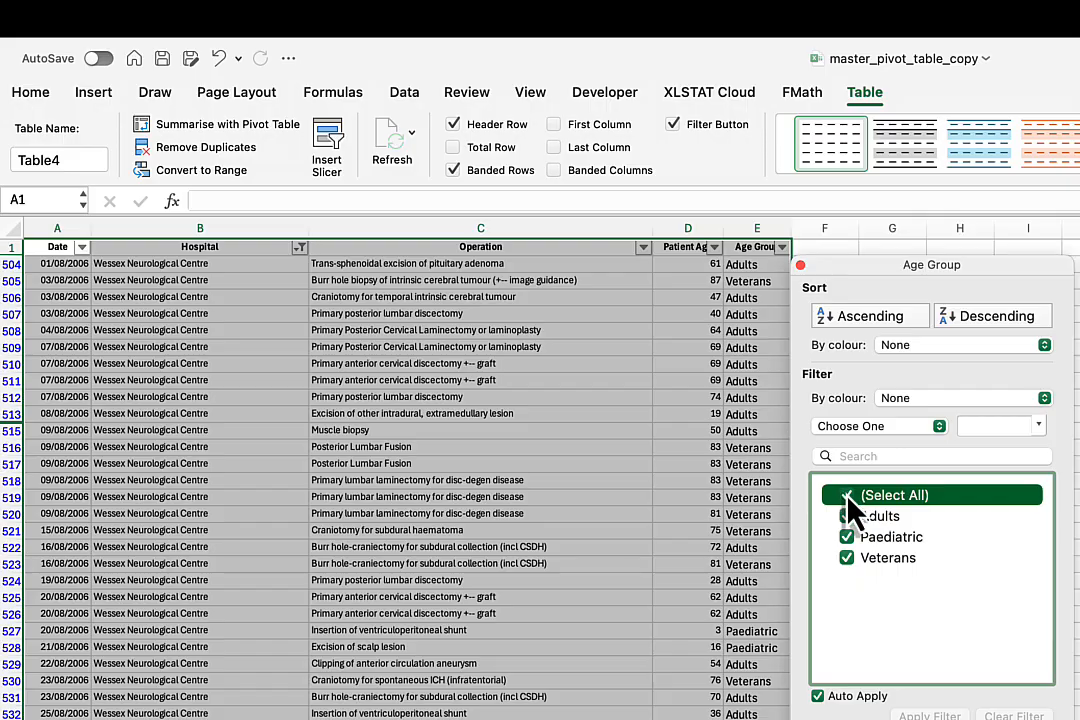
{"action": "left_click", "coordinate": [848, 497]}
{"action": "left_click", "coordinate": [847, 538]}
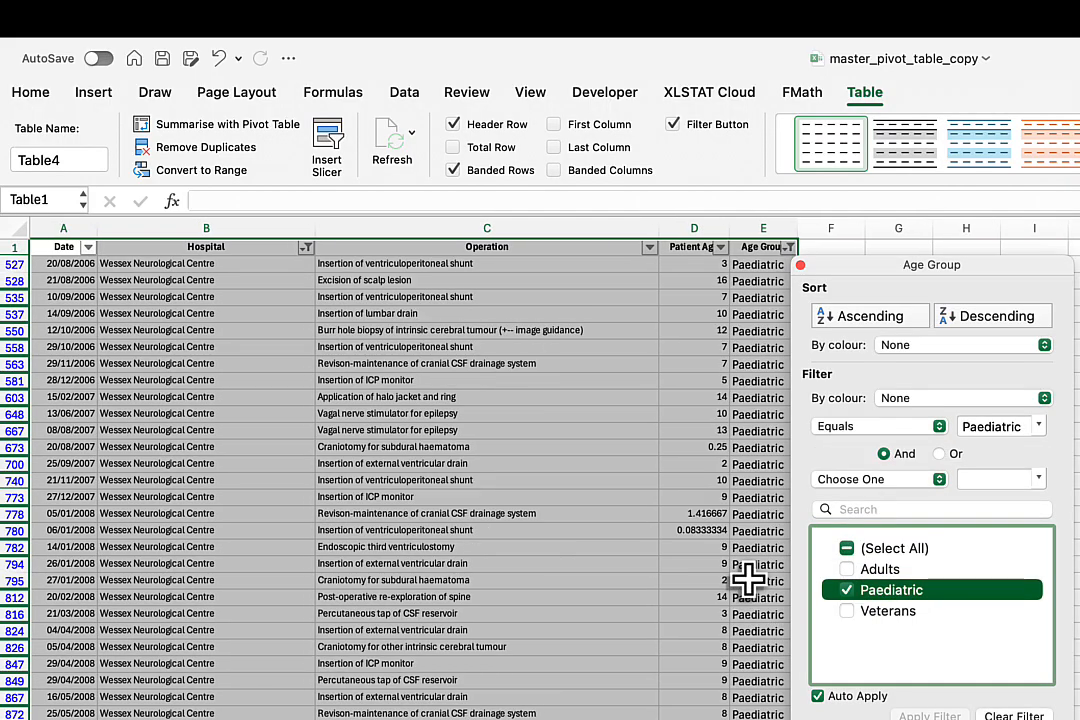
{"action": "scroll", "coordinate": [410, 480], "scroll_direction": "down", "scroll_amount": 15}
{"action": "scroll", "coordinate": [410, 480], "scroll_direction": "up", "scroll_amount": 15}
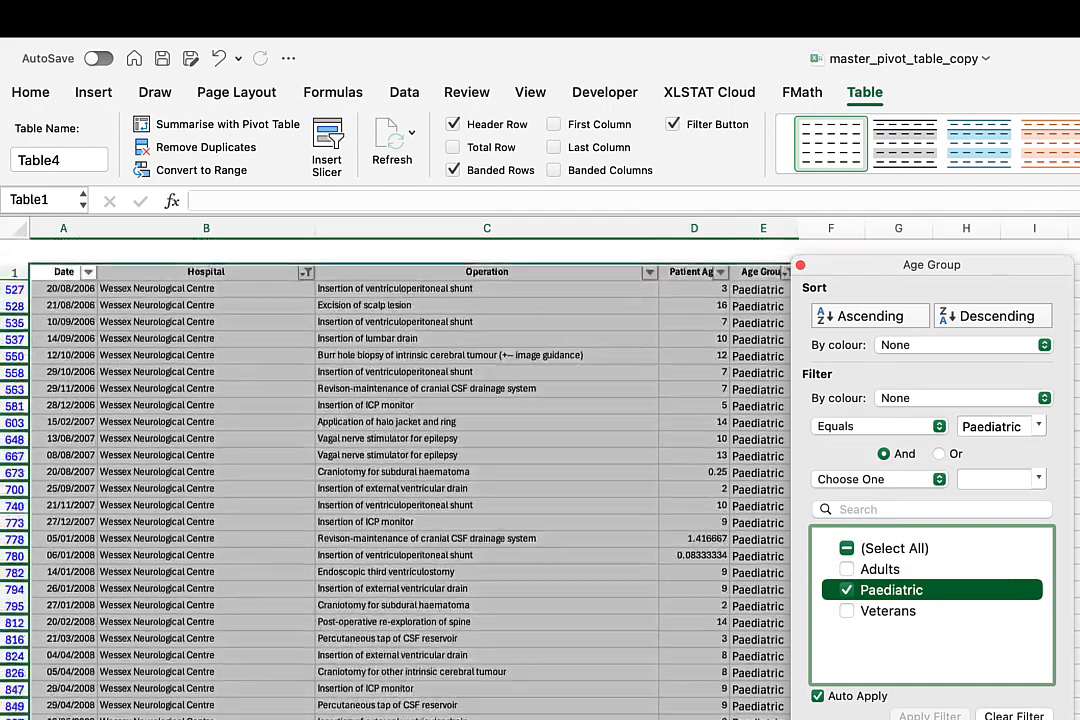
{"action": "scroll", "coordinate": [410, 480], "scroll_direction": "down", "scroll_amount": 20}
{"action": "scroll", "coordinate": [410, 480], "scroll_direction": "up", "scroll_amount": 20}
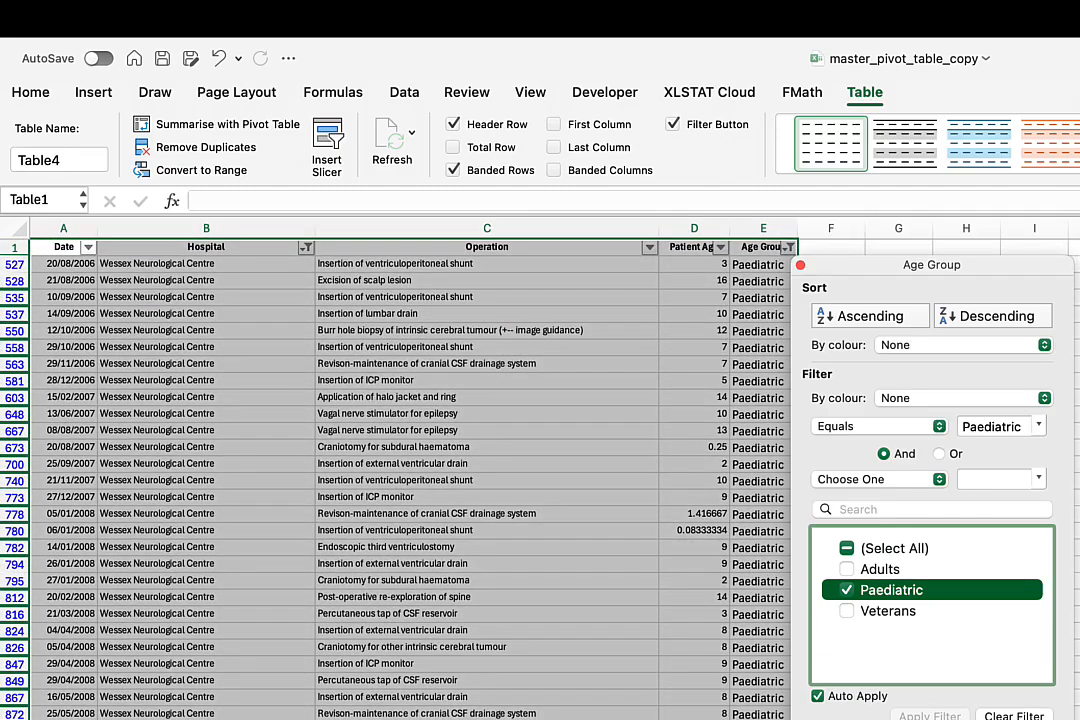
Change the Age Group filter to show Adults and Paediatric patients, then close the filter window.
{"action": "left_click", "coordinate": [847, 590]}
{"action": "left_click_drag", "start_coordinate": [848, 274], "coordinate": [923, 289]}
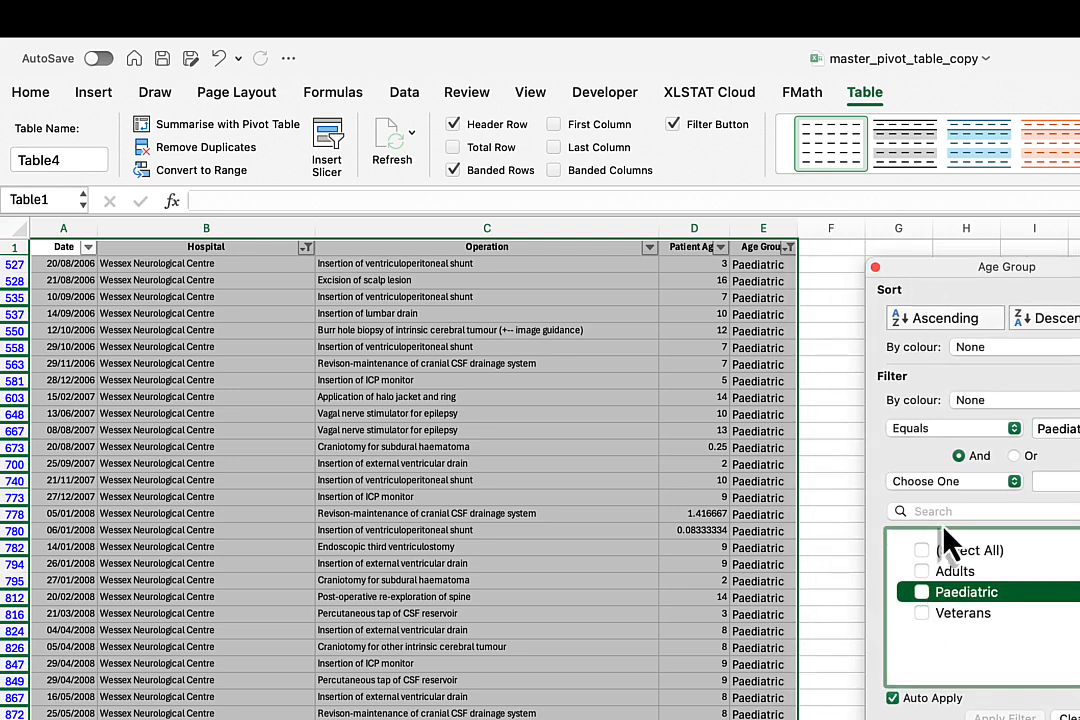
{"action": "left_click", "coordinate": [921, 572]}
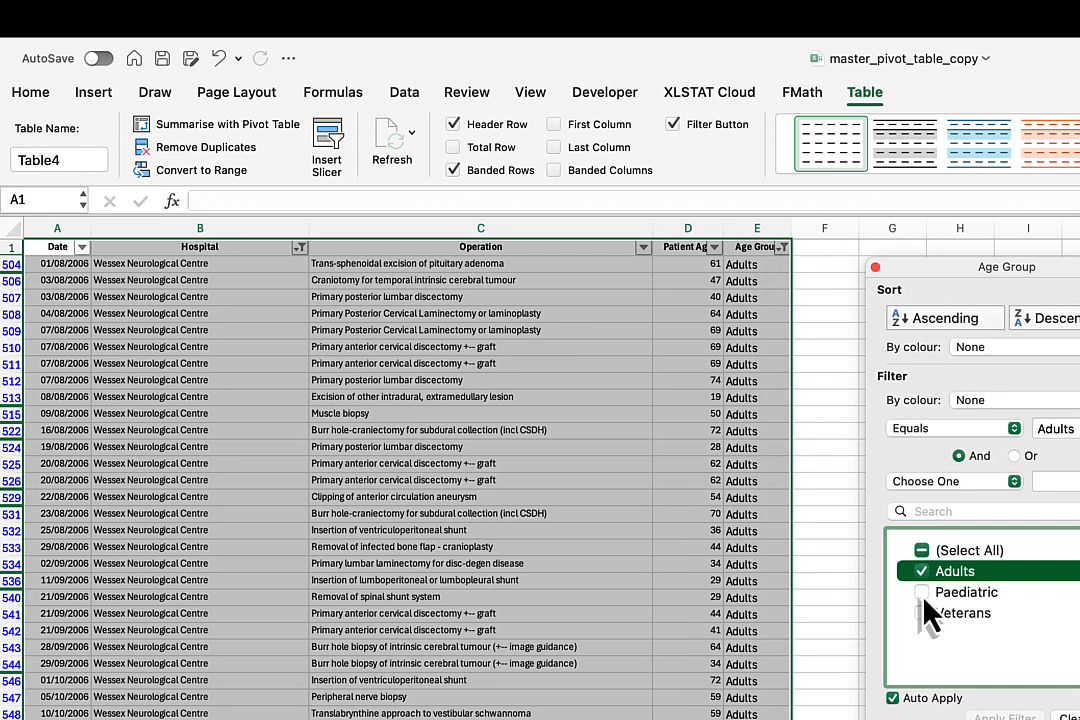
{"action": "left_click", "coordinate": [923, 596]}
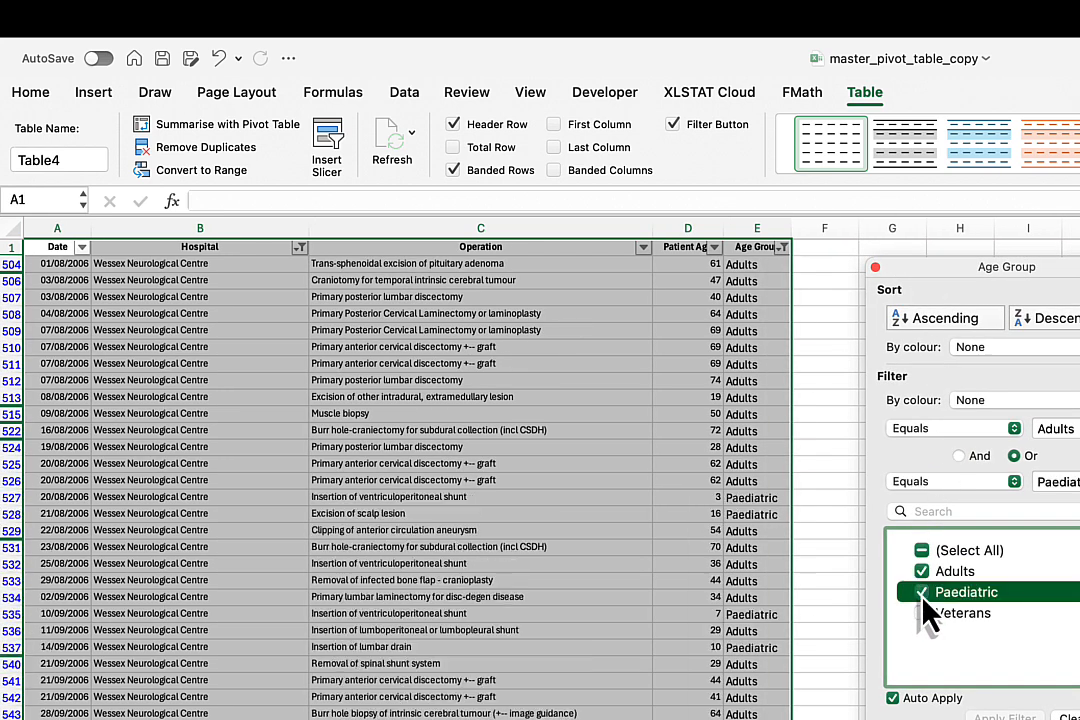
{"action": "left_click", "coordinate": [785, 250]}
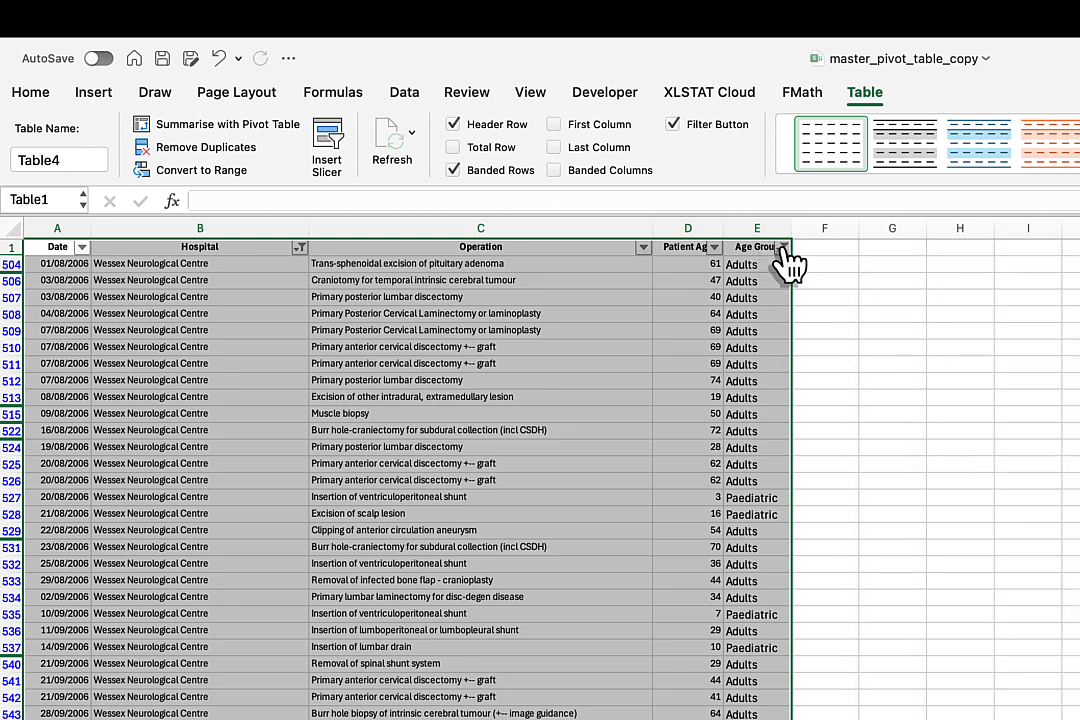
Reopen the Age Group filter and deselect Paediatric and Adults.
{"action": "left_click", "coordinate": [785, 250]}
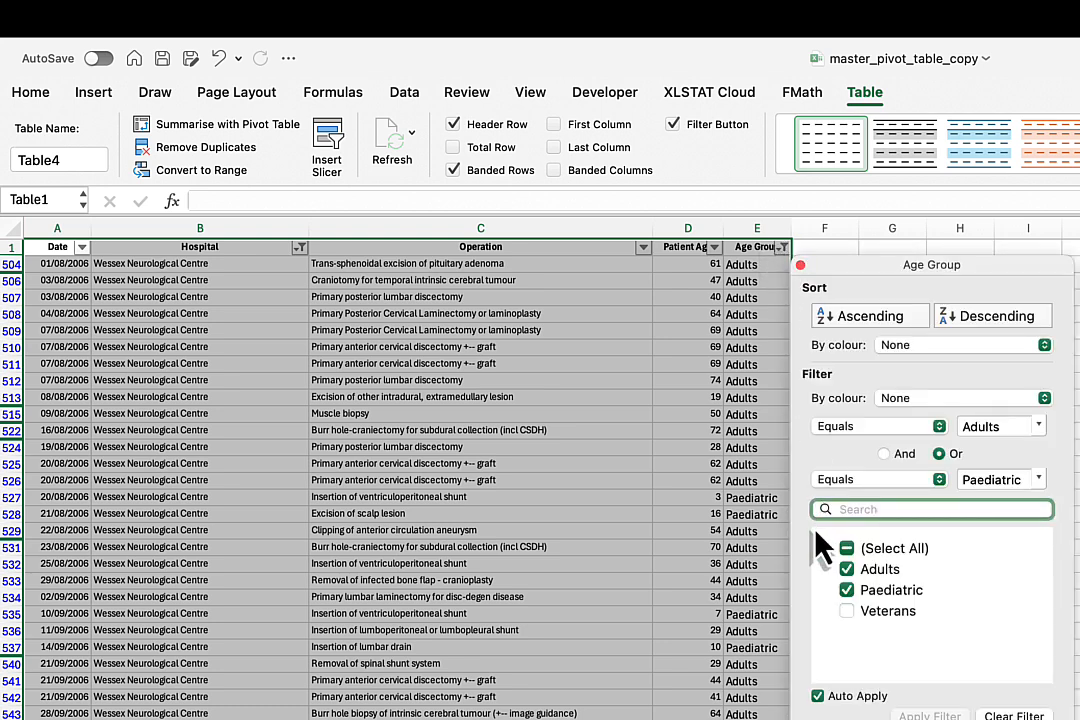
{"action": "left_click", "coordinate": [847, 590]}
{"action": "left_click", "coordinate": [847, 569]}
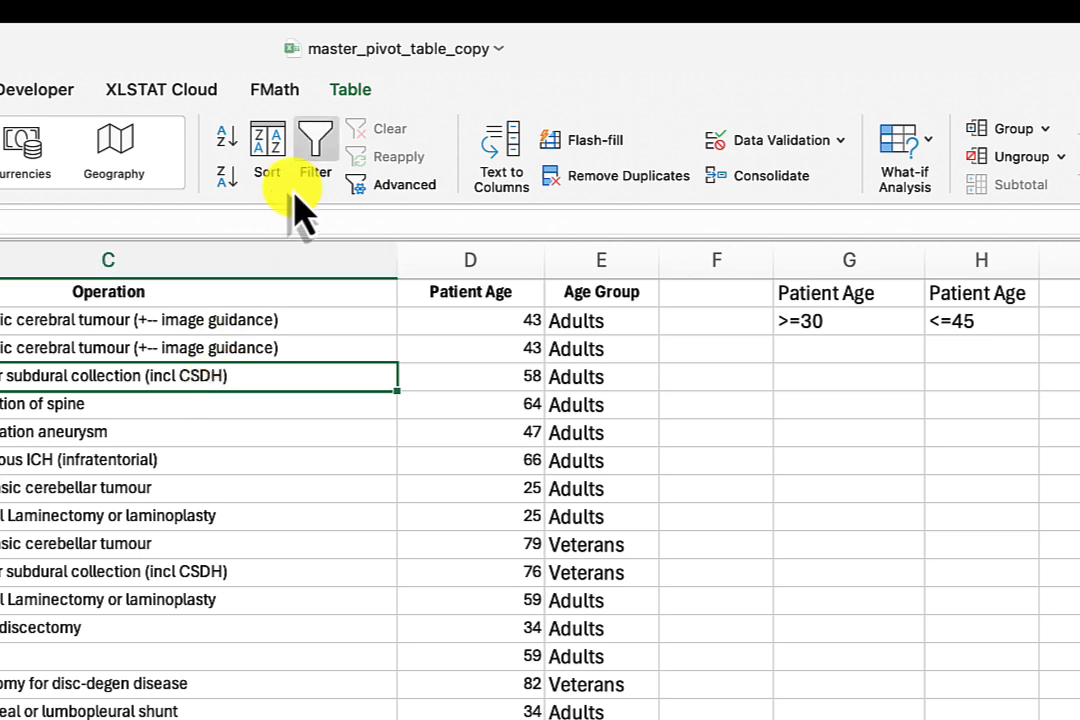
Apply an in-place Advanced Filter to Table1 using the age criteria in $G$1:$H$2, patient age >=30 and <=45.
{"action": "left_click", "coordinate": [380, 190]}
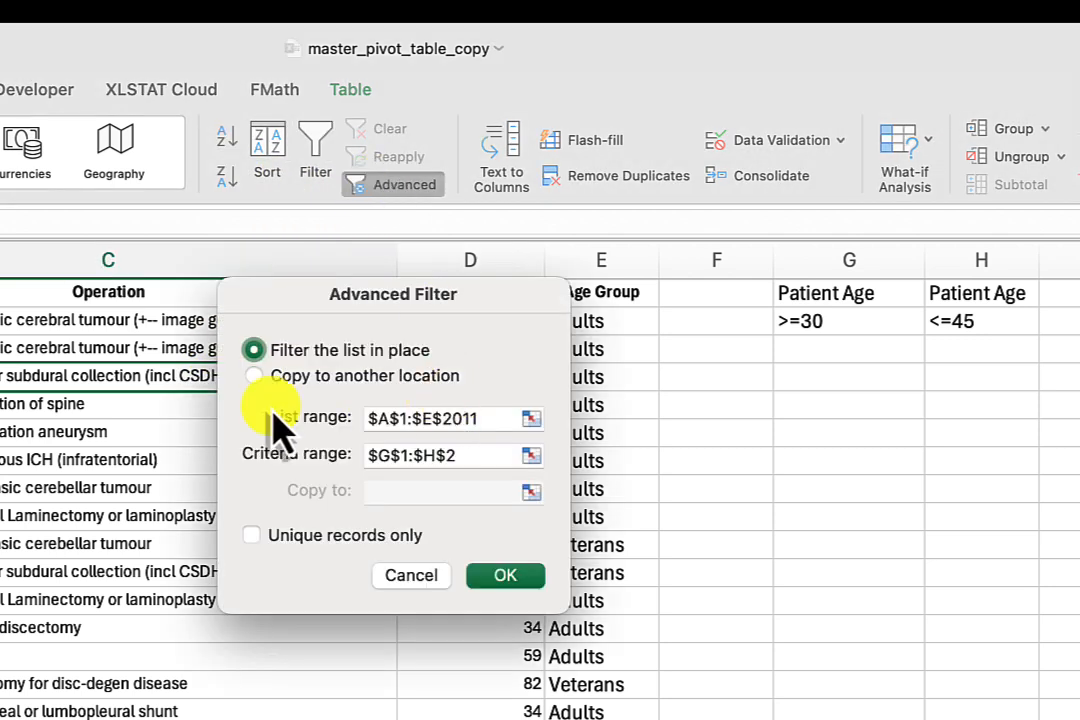
{"action": "left_click", "coordinate": [485, 420]}
{"action": "left_click_drag", "start_coordinate": [485, 420], "coordinate": [289, 414]}
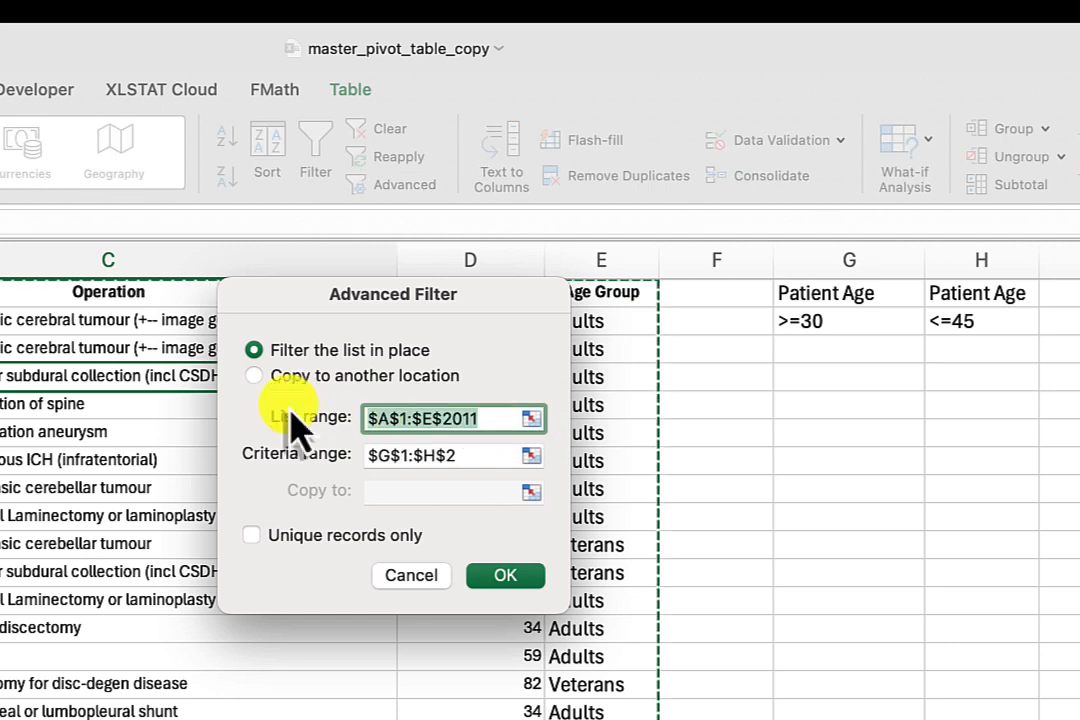
{"action": "type", "text": "Tab"}
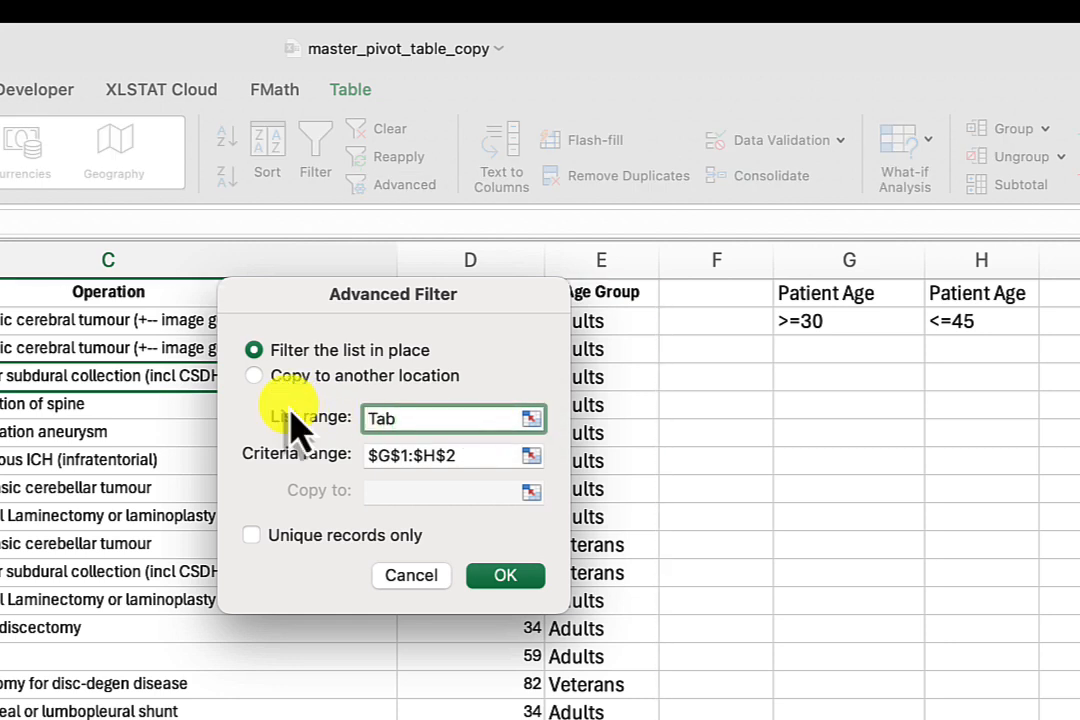
{"action": "type", "text": "le1"}
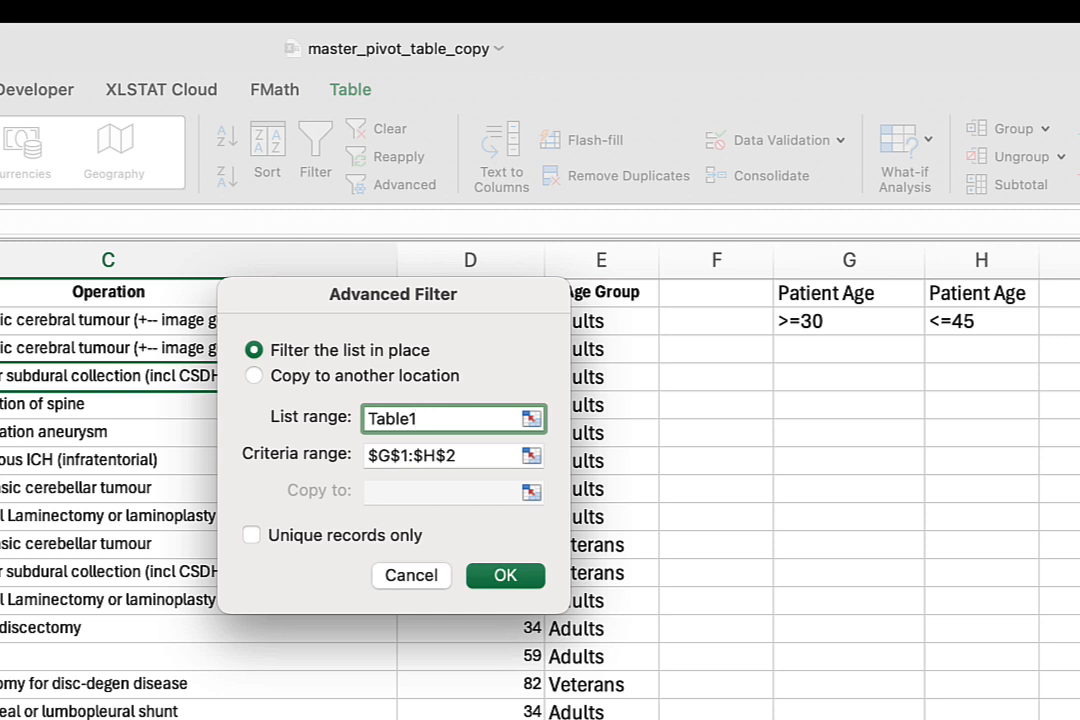
{"action": "left_click", "coordinate": [530, 457]}
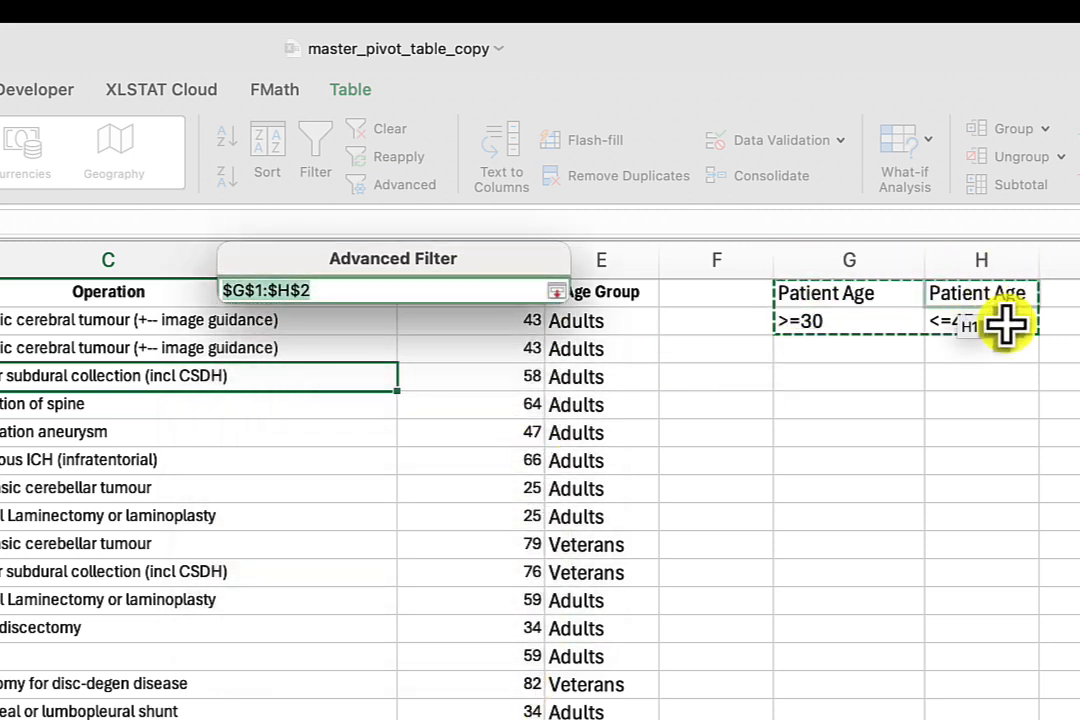
{"action": "left_click", "coordinate": [557, 298]}
{"action": "left_click", "coordinate": [505, 585]}
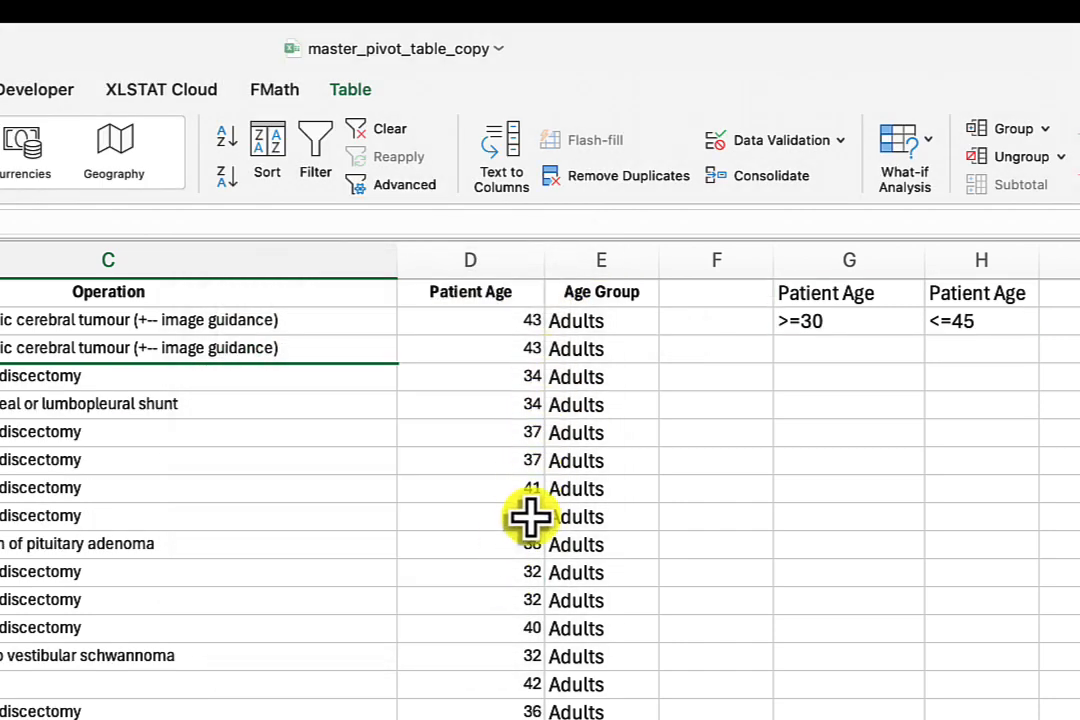
Check the patient ages in the filtered operations and clear the advanced filter.
{"action": "scroll", "coordinate": [470, 480], "scroll_direction": "down", "scroll_amount": 10}
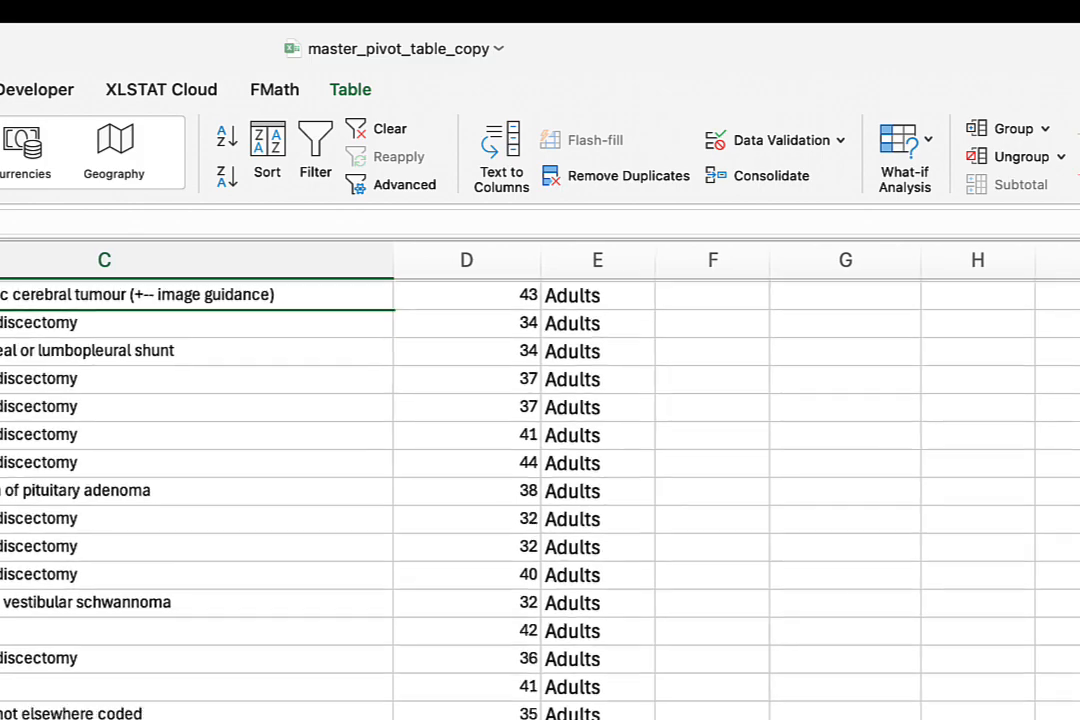
{"action": "scroll", "coordinate": [470, 480], "scroll_direction": "down", "scroll_amount": 10}
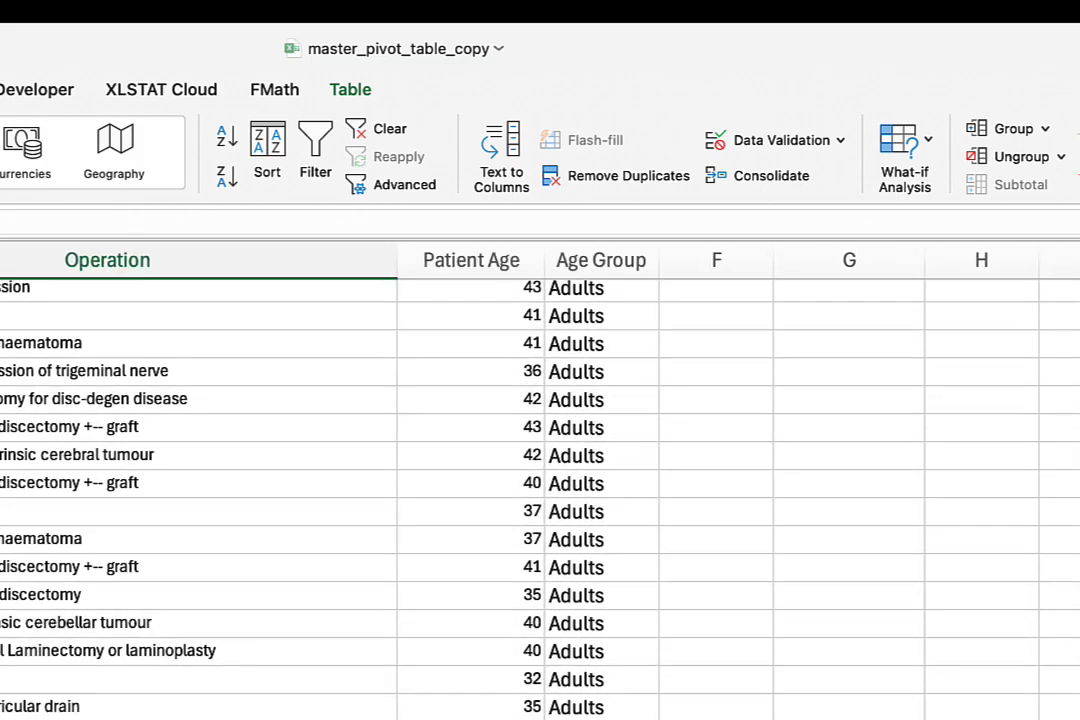
{"action": "scroll", "coordinate": [470, 480], "scroll_direction": "down", "scroll_amount": 6}
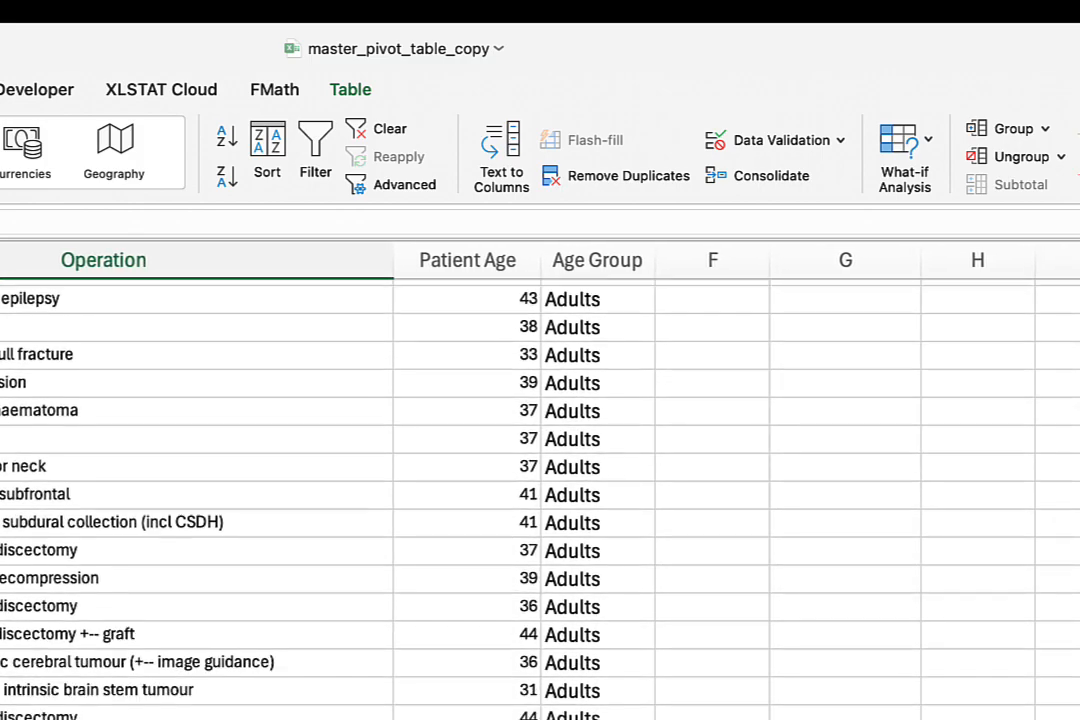
{"action": "scroll", "coordinate": [470, 480], "scroll_direction": "up", "scroll_amount": 20}
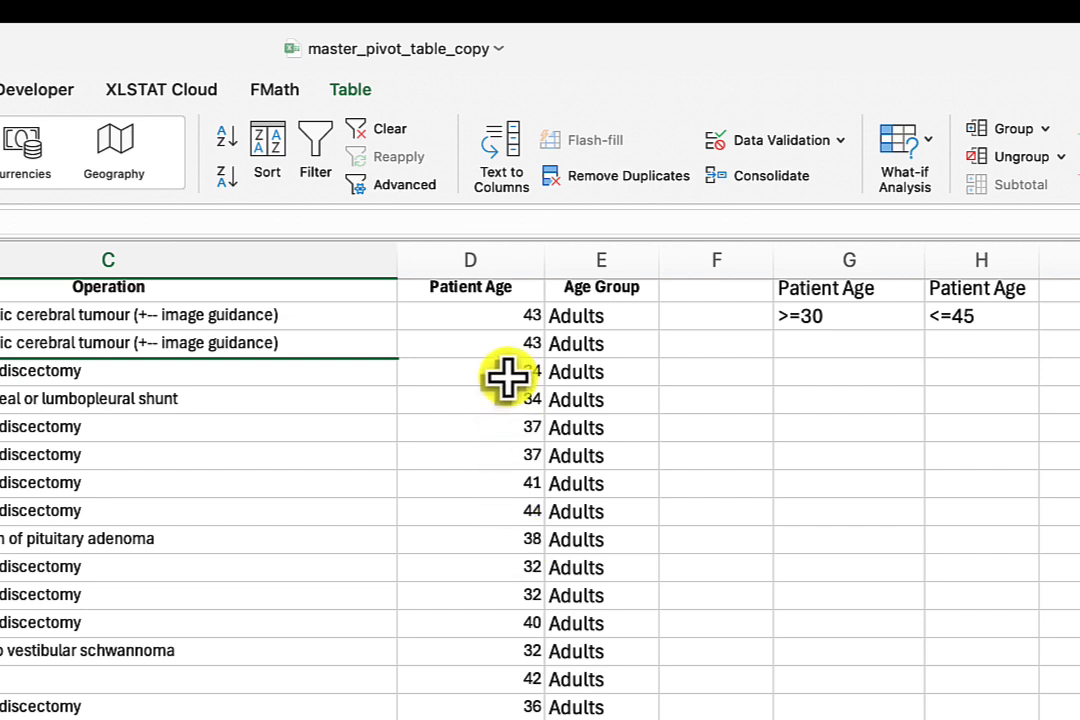
{"action": "left_click", "coordinate": [398, 140]}
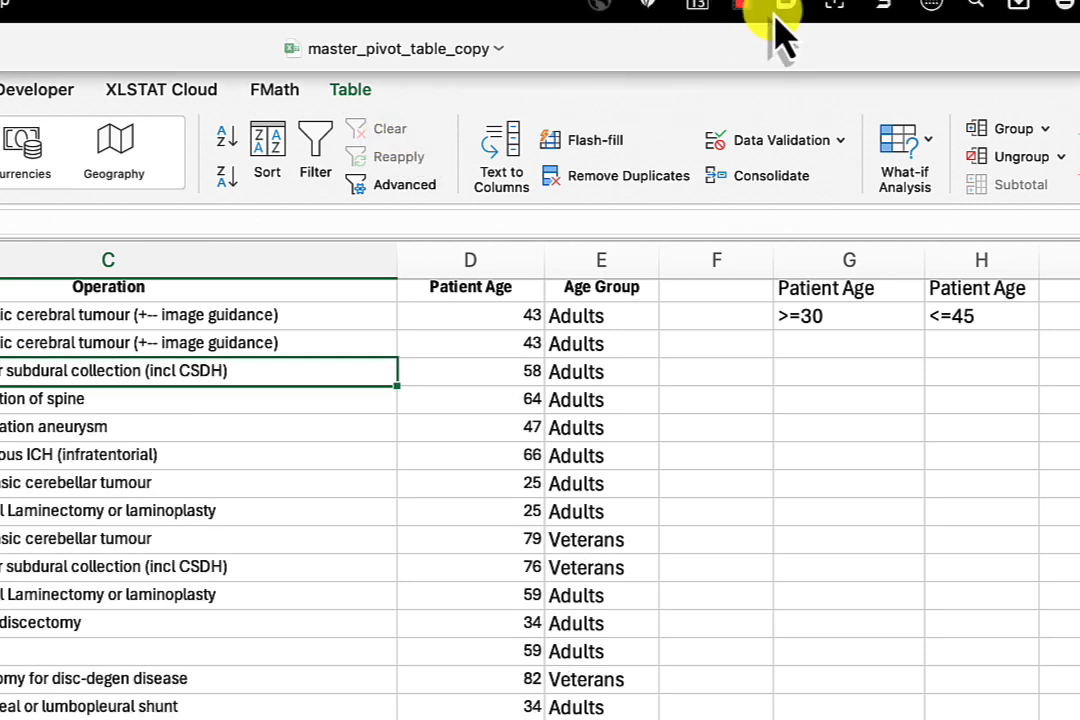
{"action": "left_click", "coordinate": [746, 10]}
{"action": "left_click", "coordinate": [757, 44]}
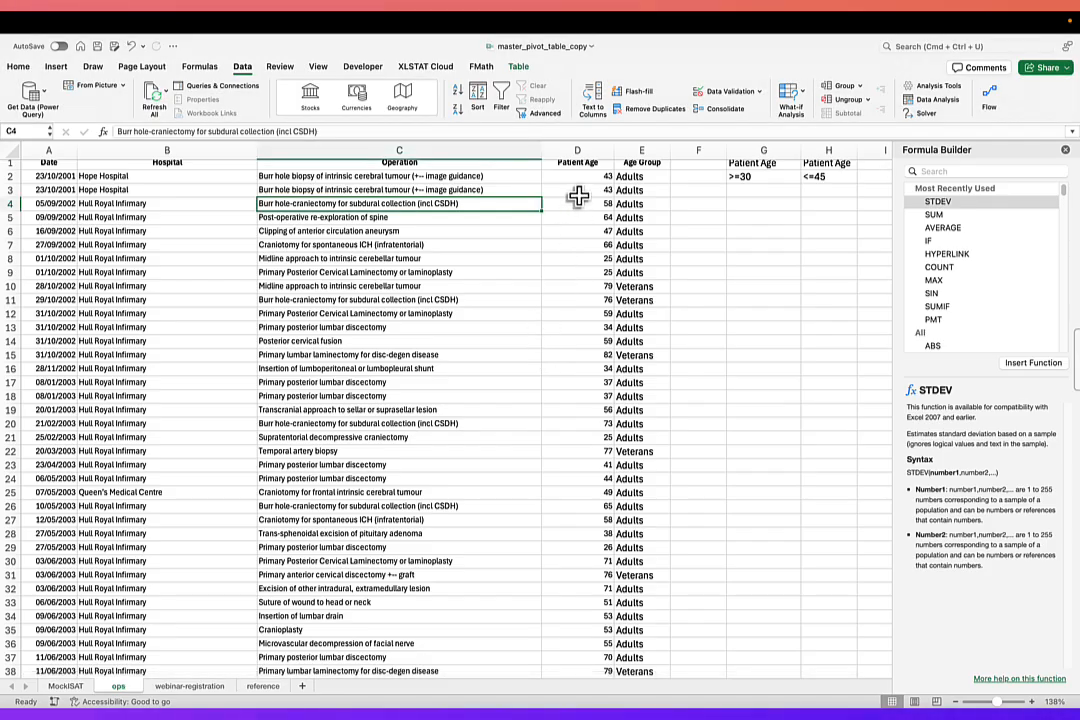
Switch to the webinar-registration sheet and look over its registration columns.
{"action": "left_click", "coordinate": [190, 688]}
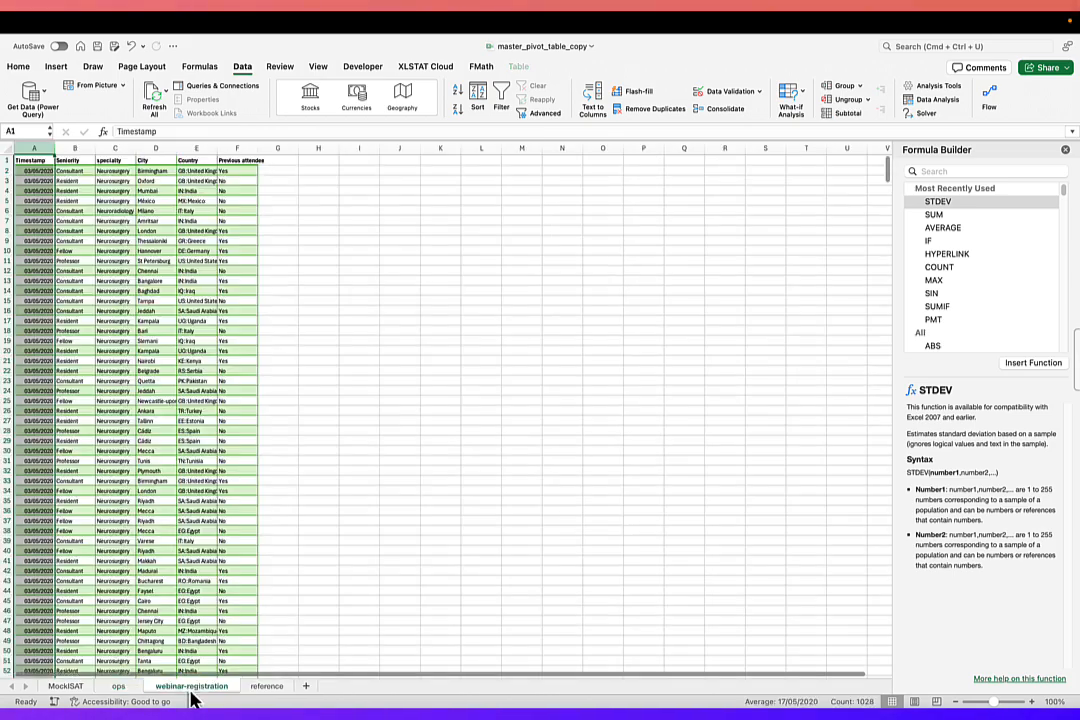
{"action": "left_click", "coordinate": [322, 371]}
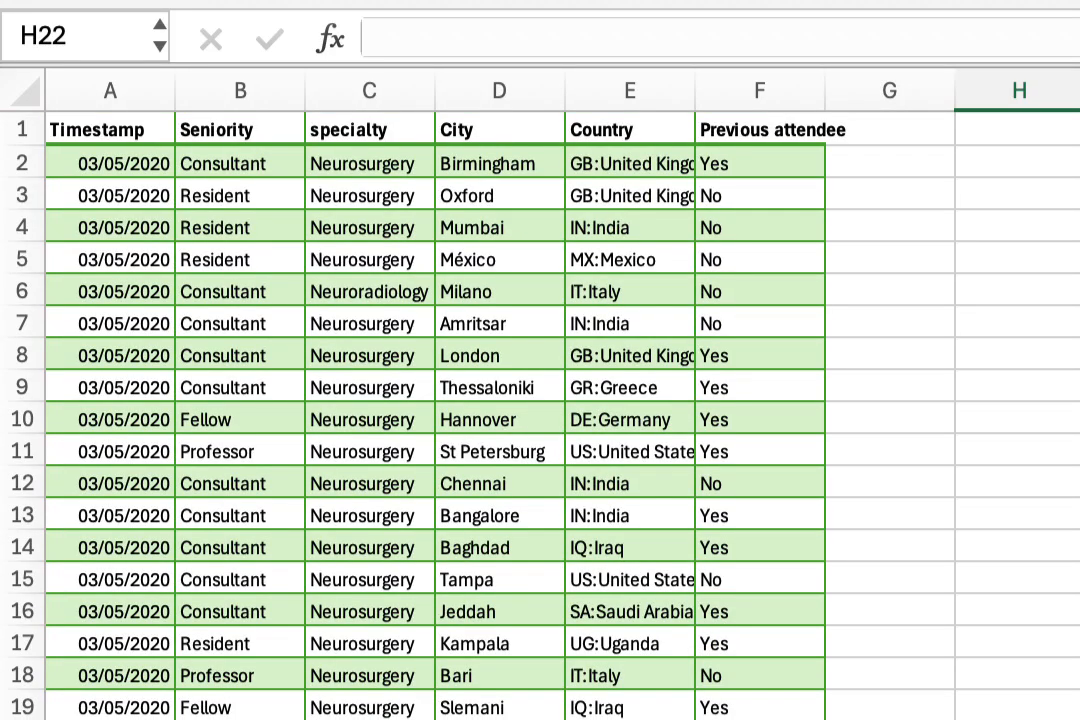
{"action": "left_click", "coordinate": [105, 88]}
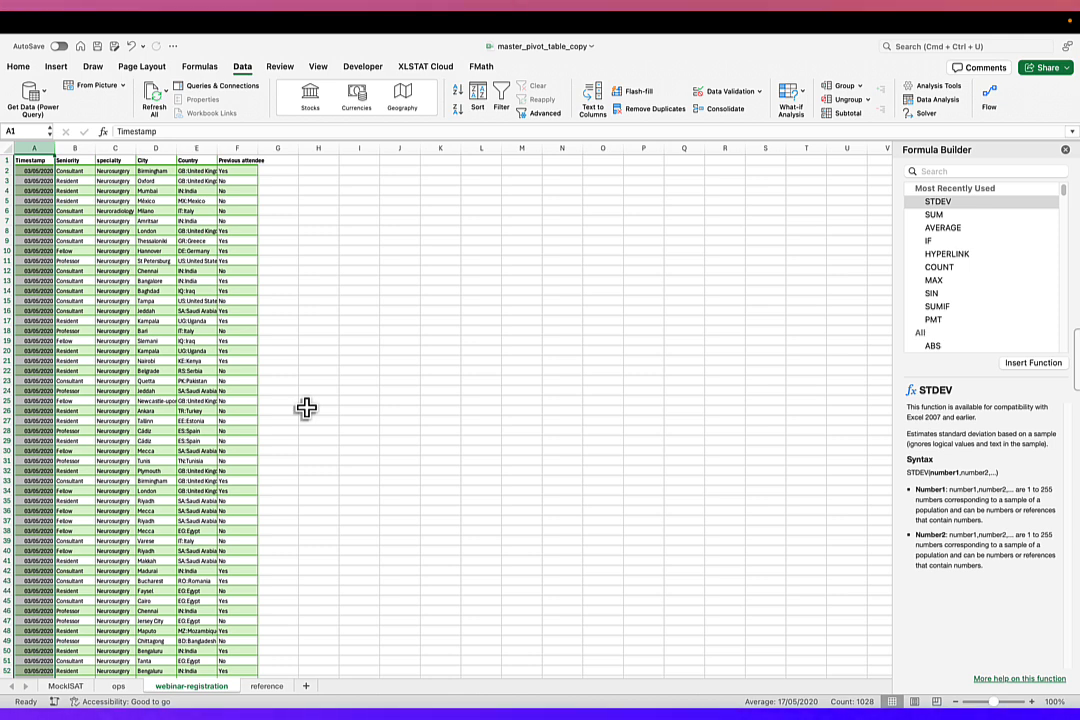
{"action": "left_click", "coordinate": [347, 257]}
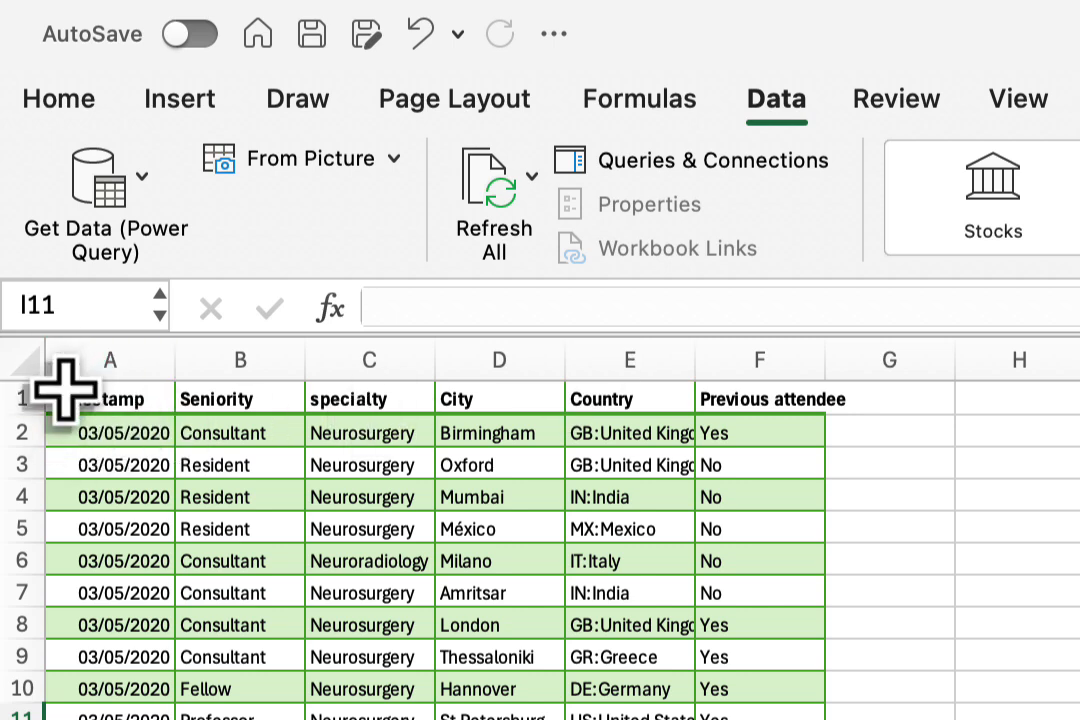
Create a pivot table on a new sheet from all the registration data, with Country as rows and the count of Country as values.
{"action": "left_click", "coordinate": [72, 355]}
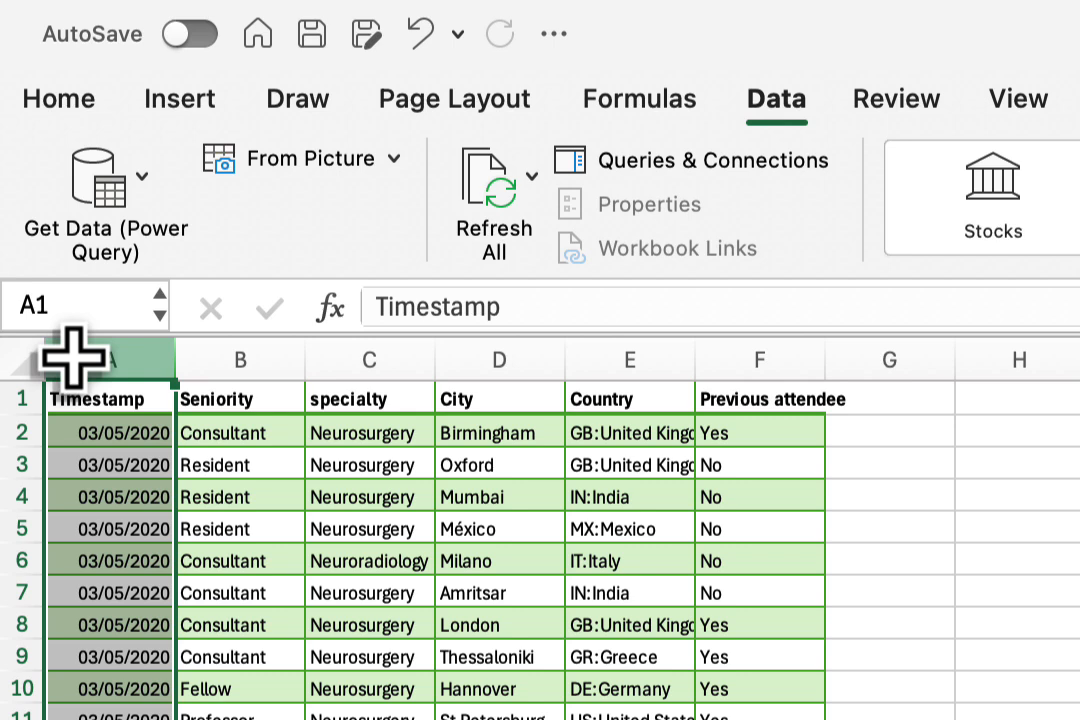
{"action": "key", "text": "super+shift+Down"}
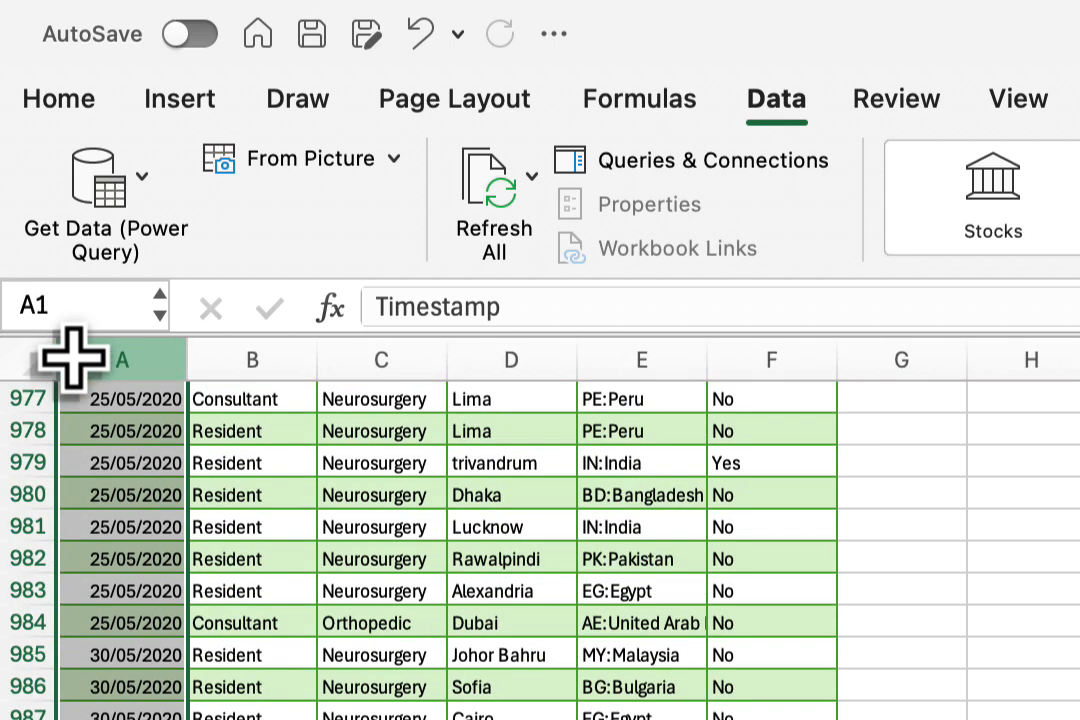
{"action": "key", "text": "super+shift+Right"}
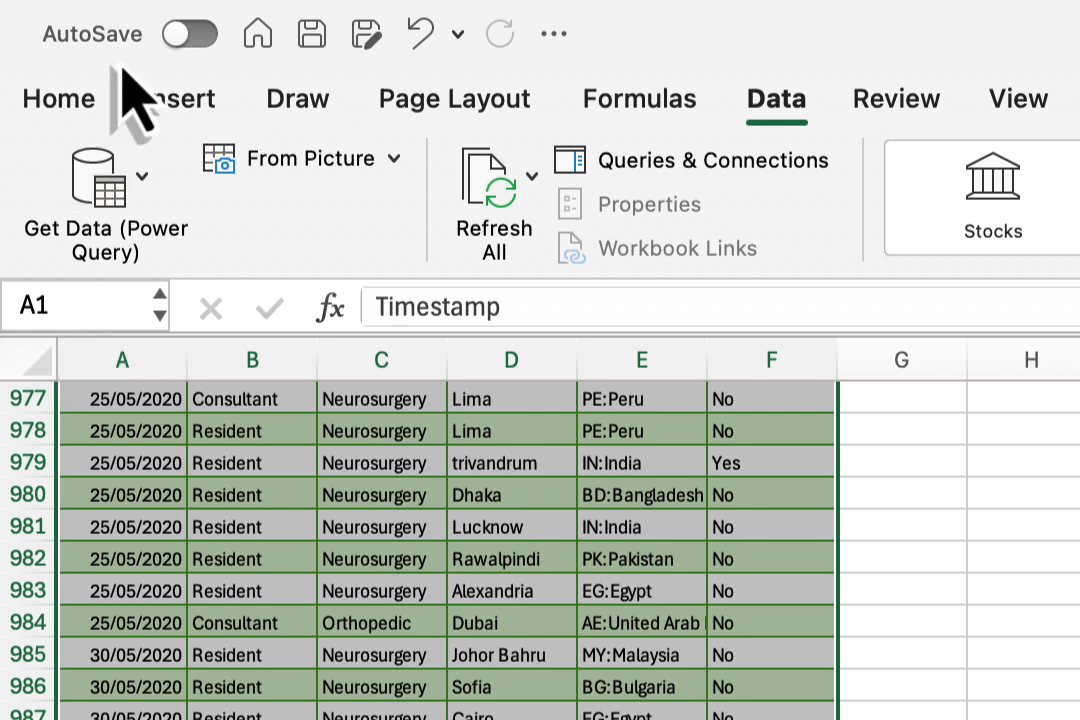
{"action": "left_click", "coordinate": [210, 108]}
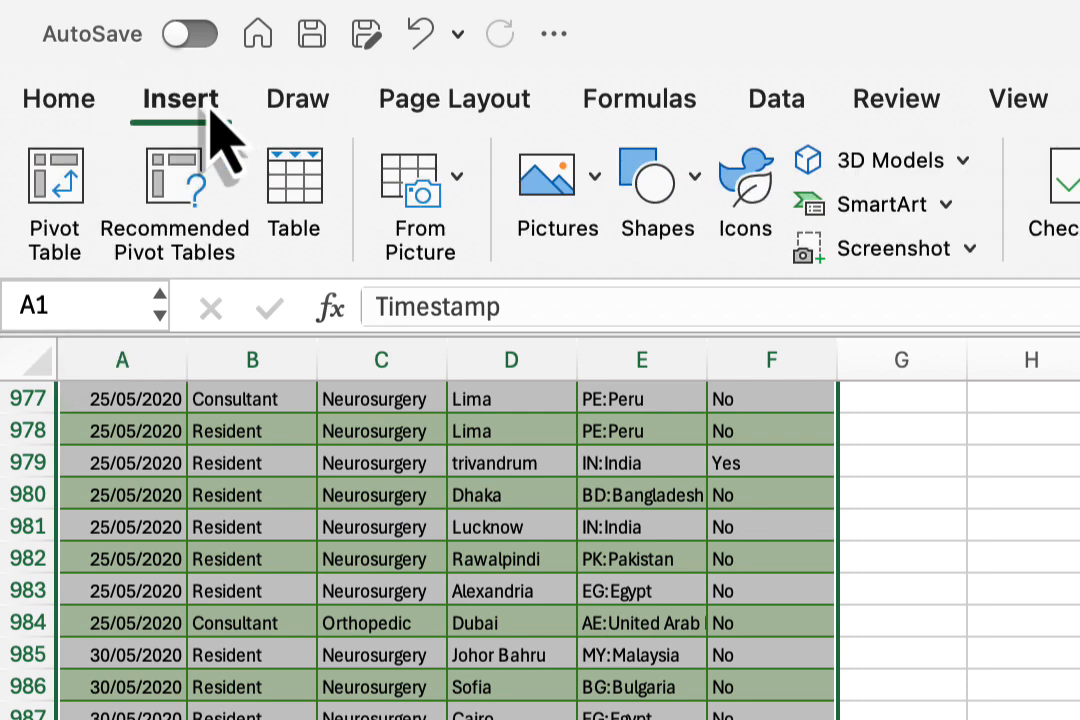
{"action": "left_click", "coordinate": [60, 205]}
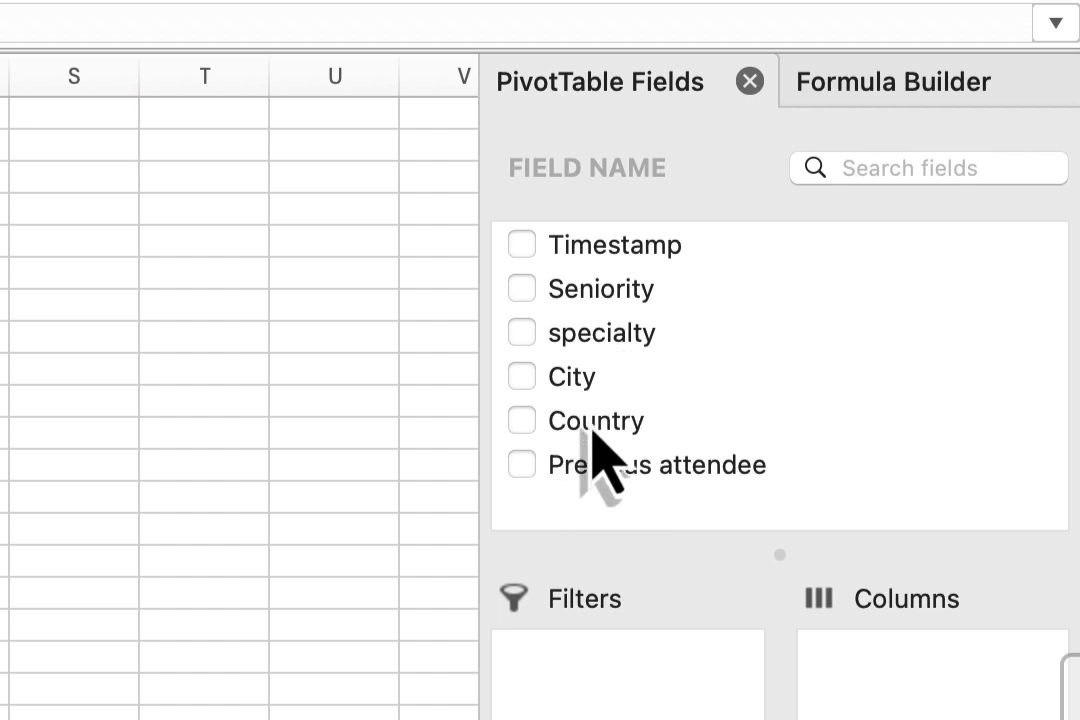
{"action": "left_click", "coordinate": [533, 430]}
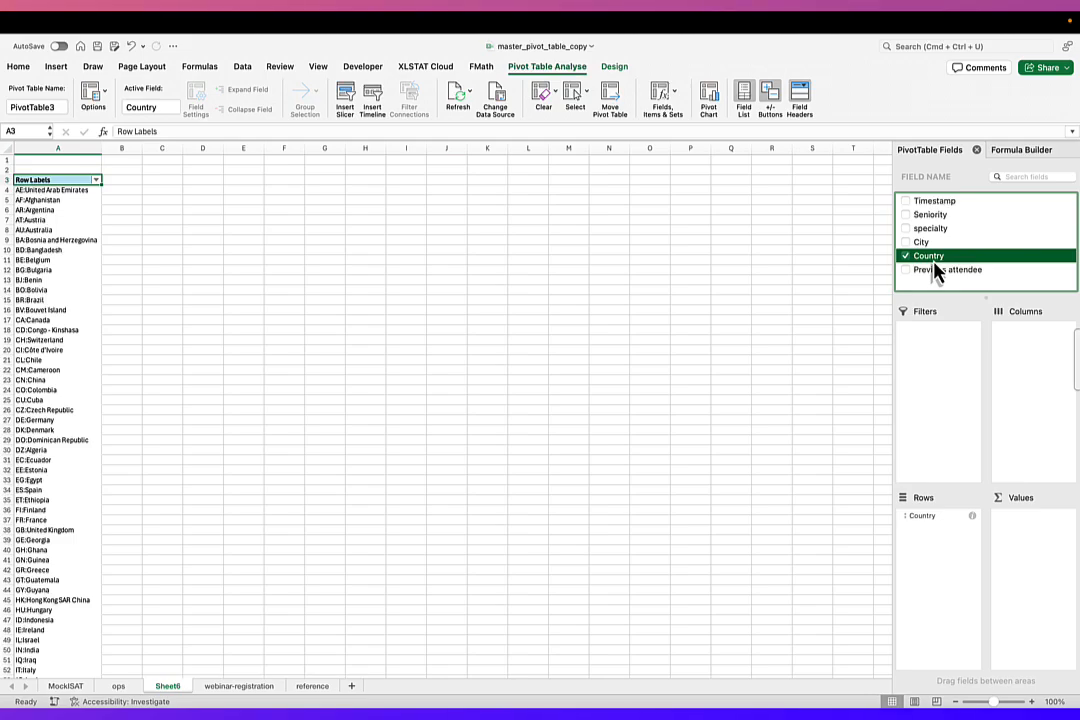
{"action": "left_click_drag", "start_coordinate": [937, 273], "coordinate": [1040, 540]}
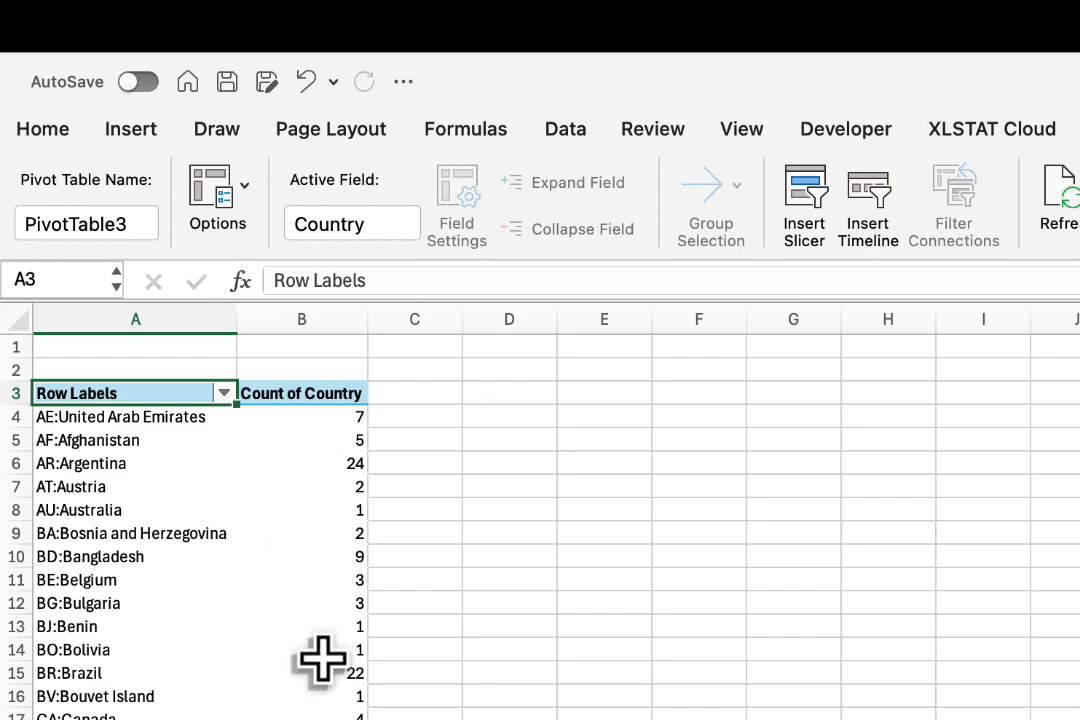
Set the pivot table's row labels to sort by Count of Country.
{"action": "left_click", "coordinate": [224, 395]}
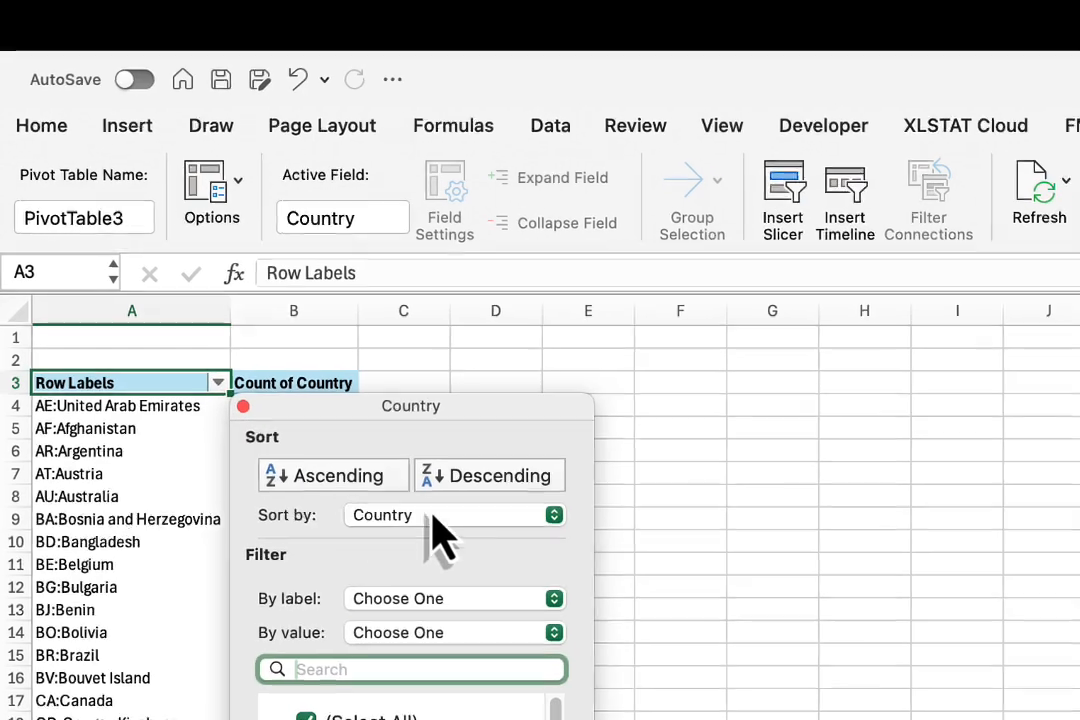
{"action": "left_click", "coordinate": [553, 516]}
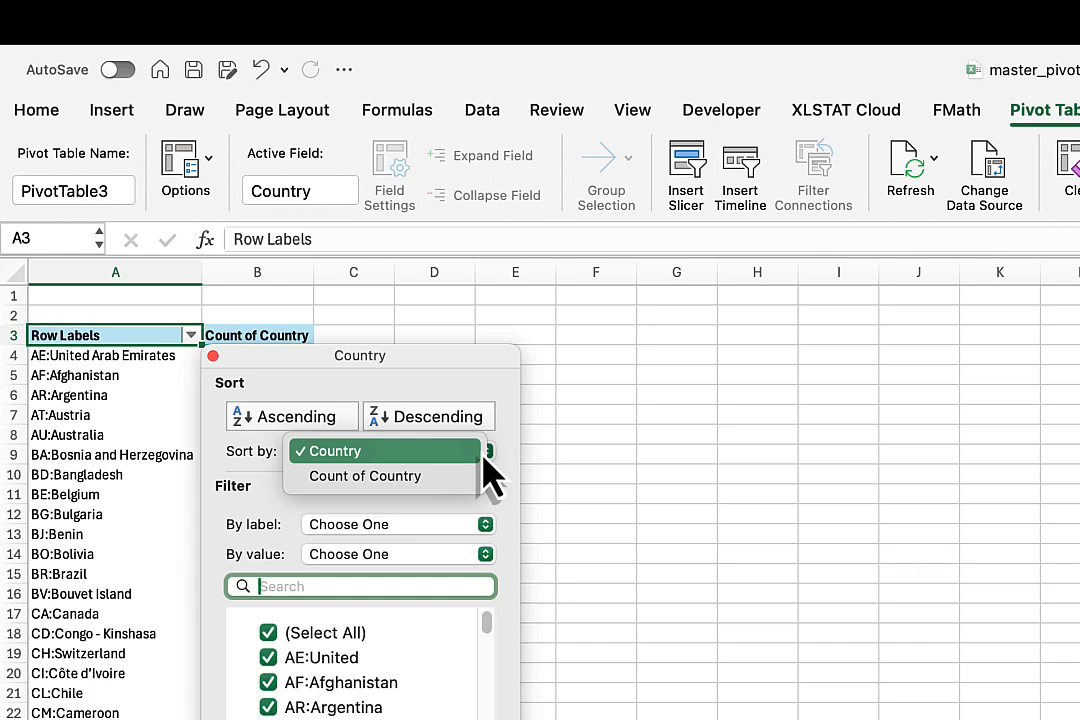
{"action": "left_click", "coordinate": [448, 480]}
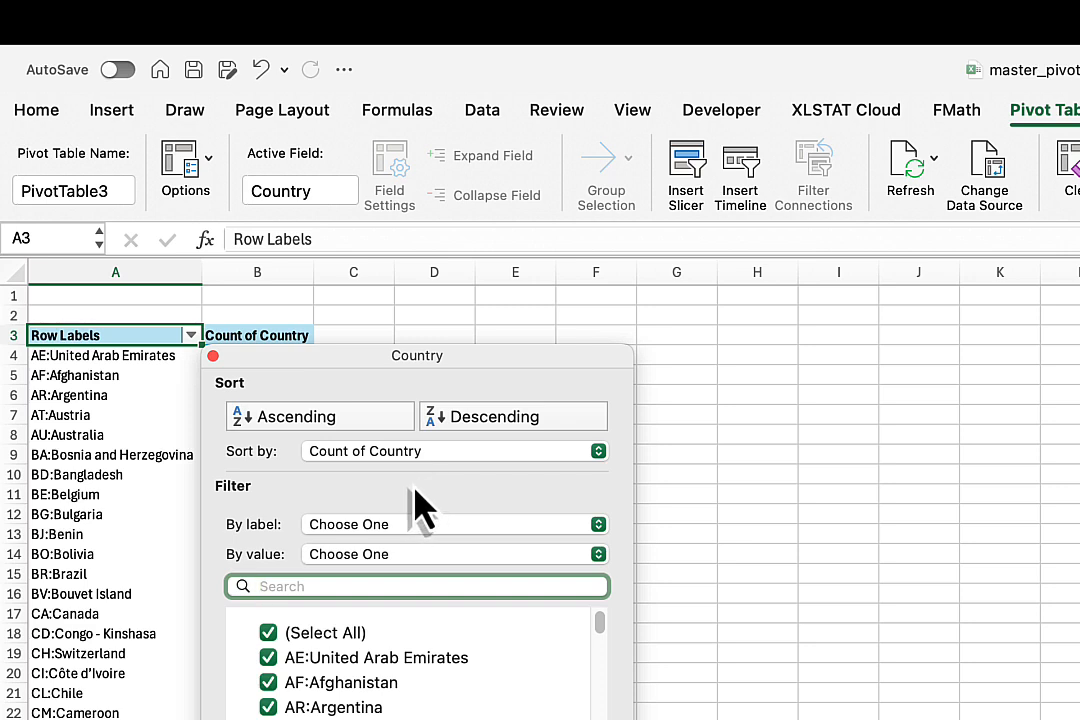
{"action": "left_click", "coordinate": [430, 342]}
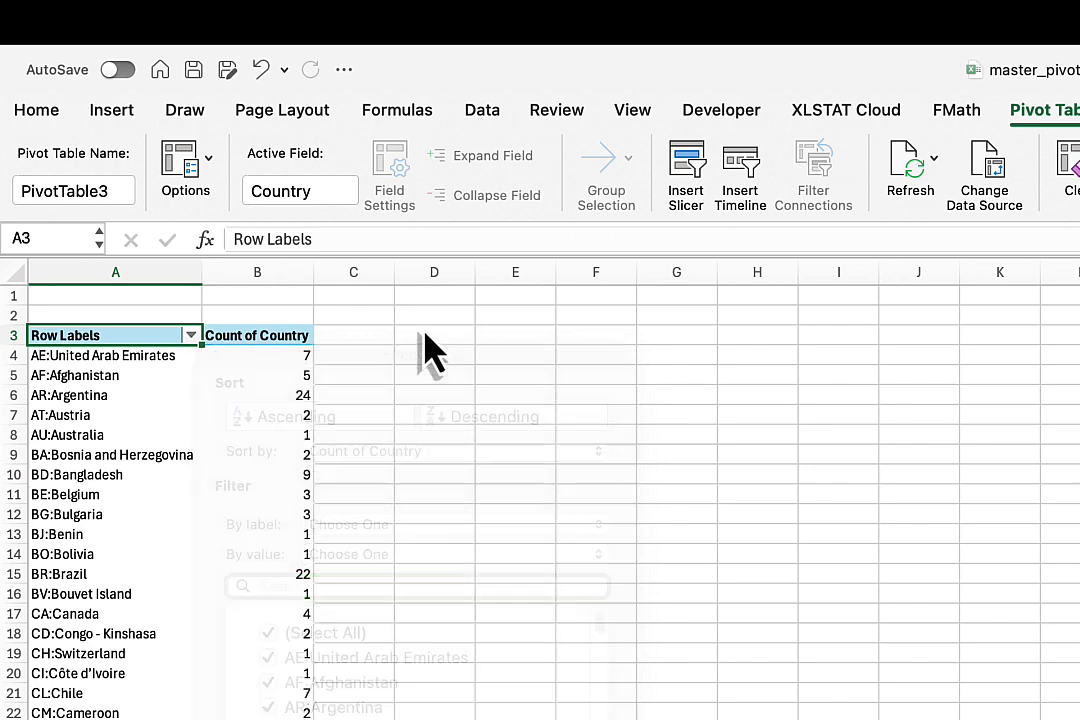
Sort the countries in descending order of Count of Country and review the list down to the grand total.
{"action": "left_click", "coordinate": [192, 337]}
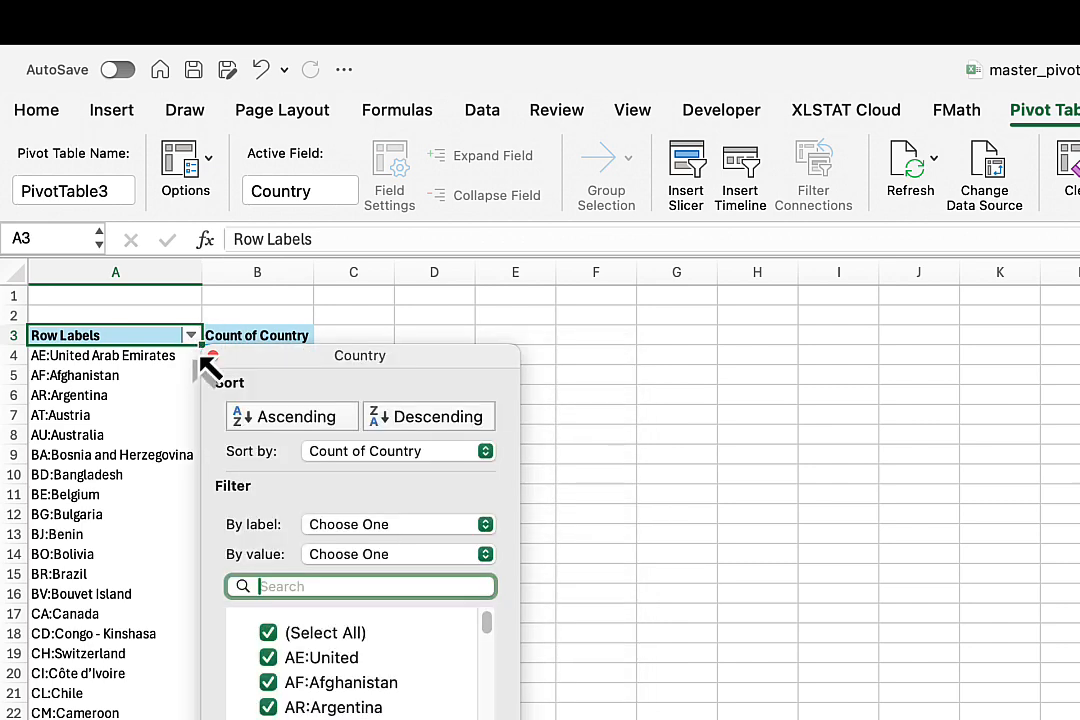
{"action": "left_click", "coordinate": [476, 451]}
{"action": "left_click", "coordinate": [430, 455]}
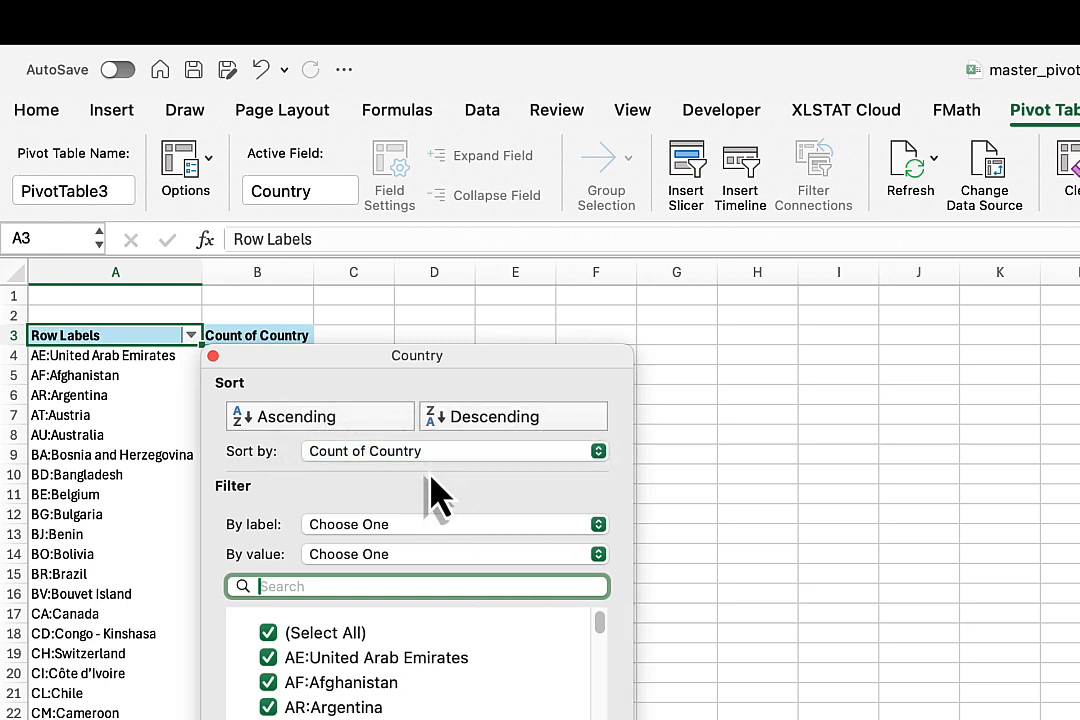
{"action": "left_click", "coordinate": [355, 418]}
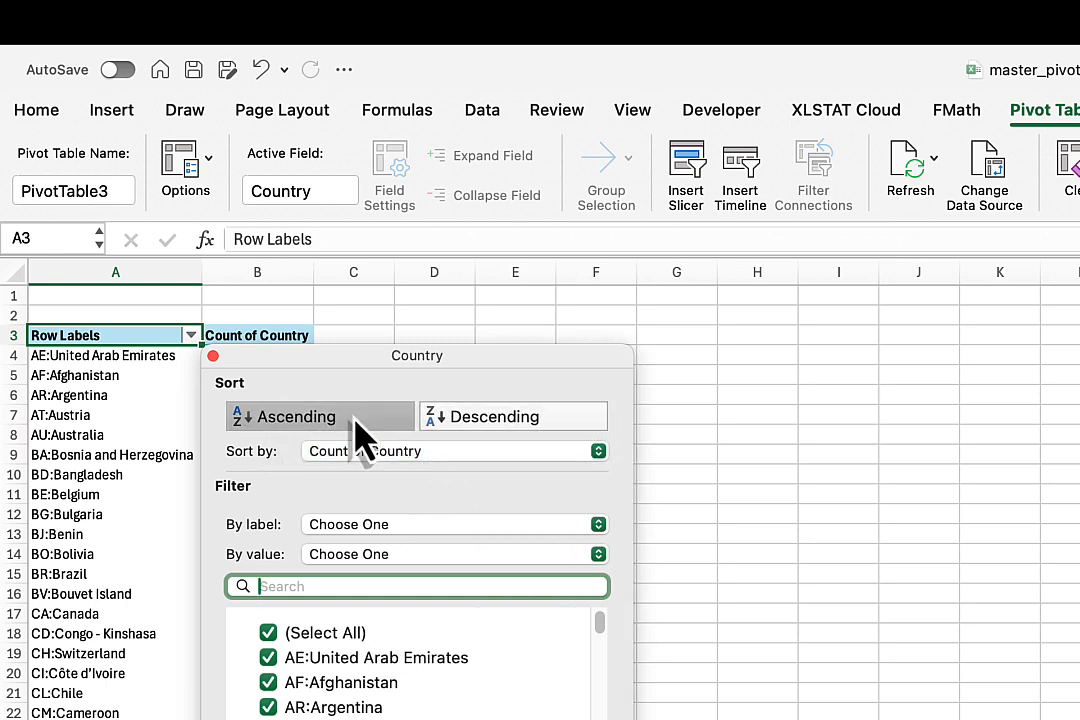
{"action": "left_click", "coordinate": [453, 418]}
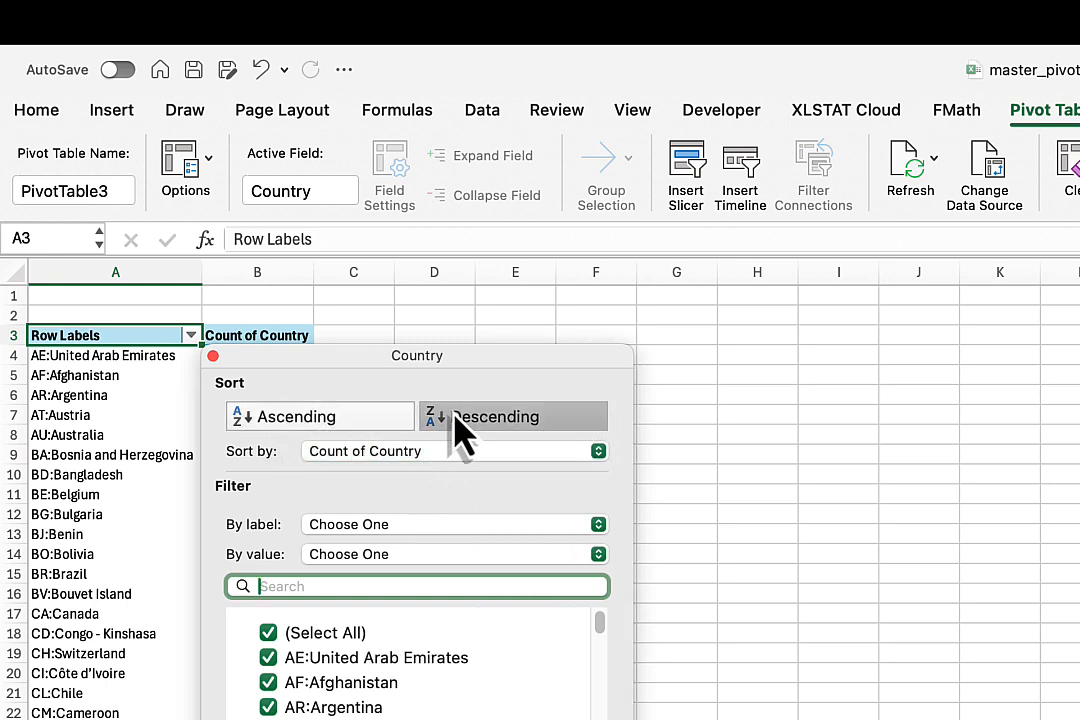
{"action": "left_click", "coordinate": [213, 356]}
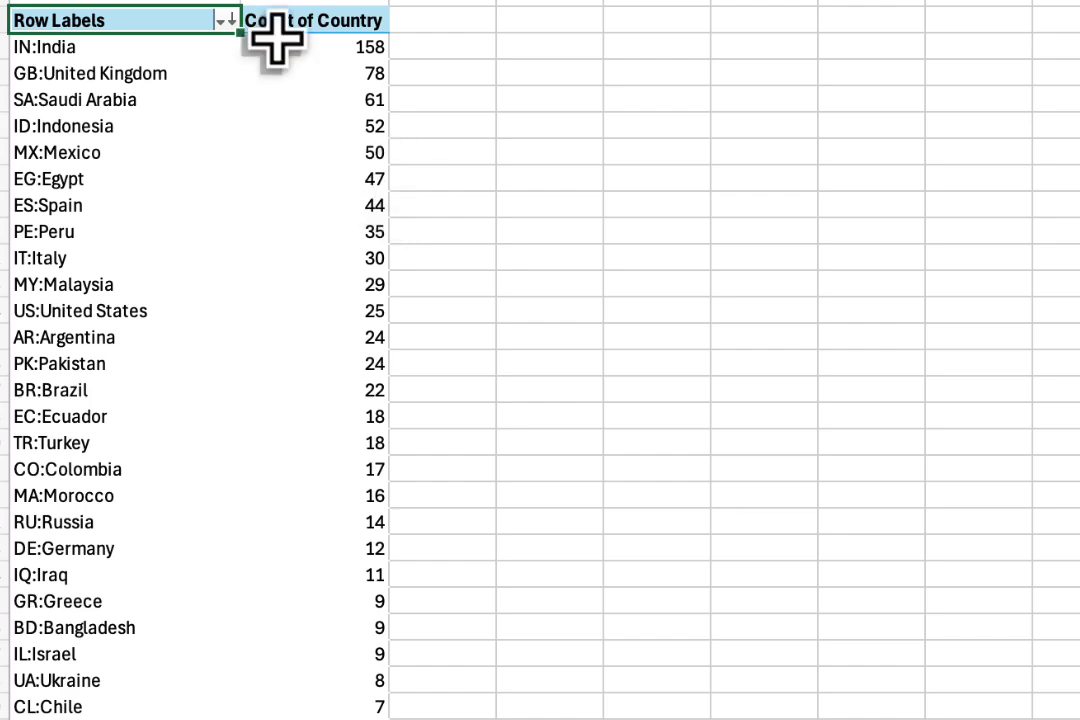
{"action": "scroll", "coordinate": [312, 603], "scroll_direction": "down", "scroll_amount": 20}
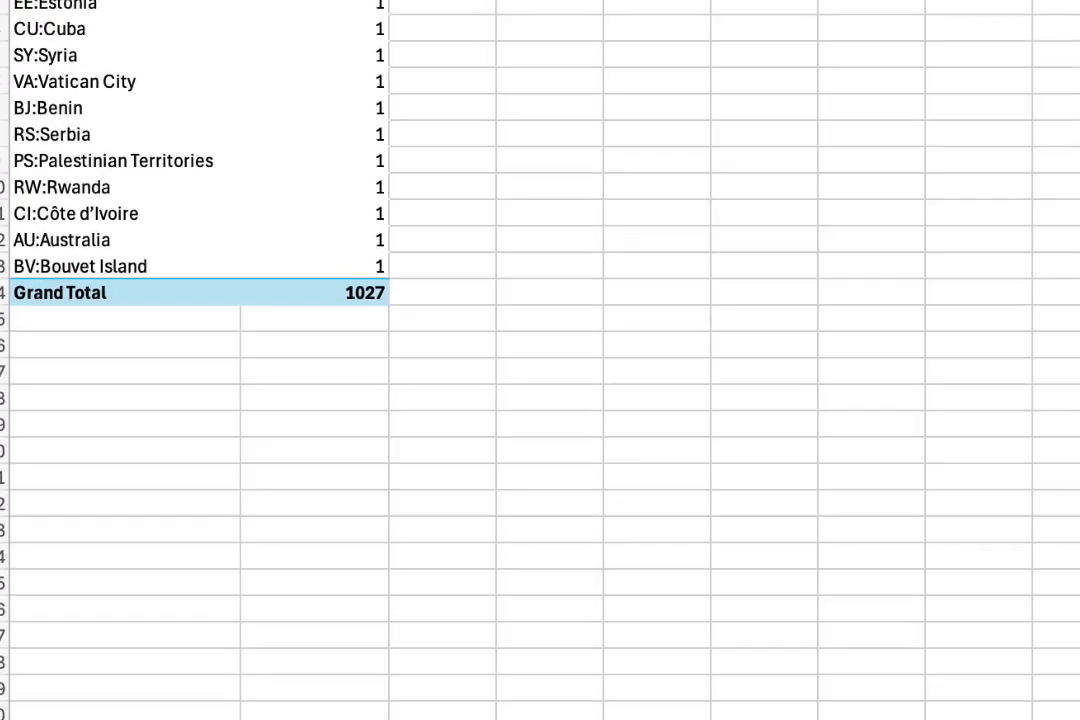
{"action": "scroll", "coordinate": [312, 603], "scroll_direction": "up", "scroll_amount": 2}
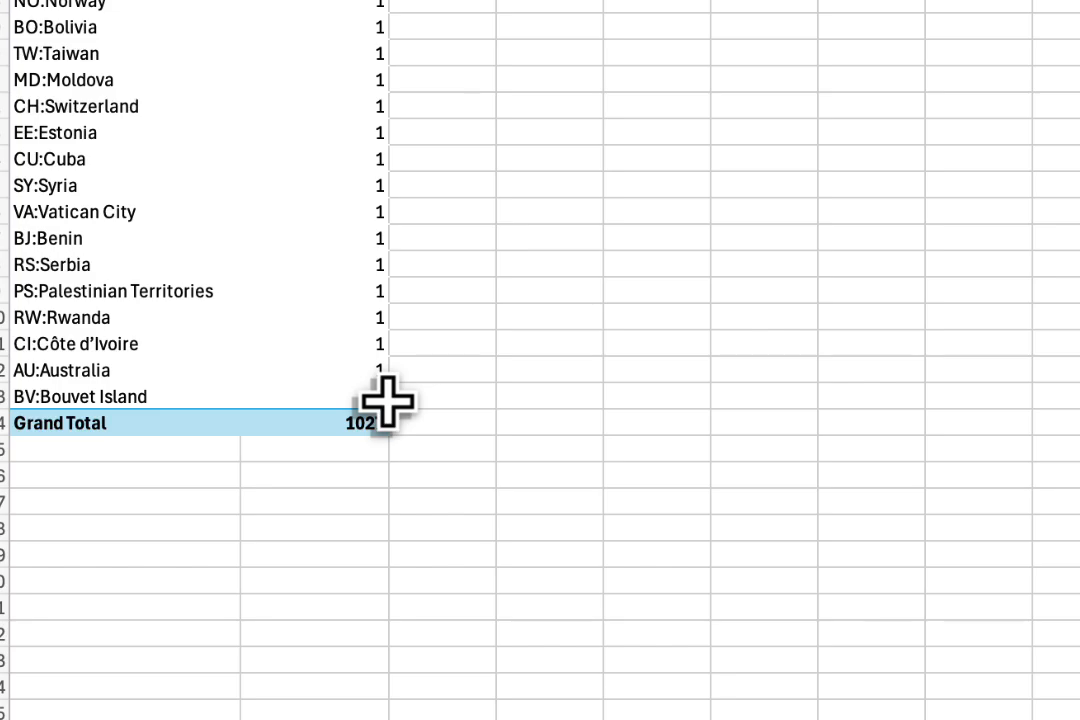
{"action": "scroll", "coordinate": [397, 365], "scroll_direction": "up", "scroll_amount": 20}
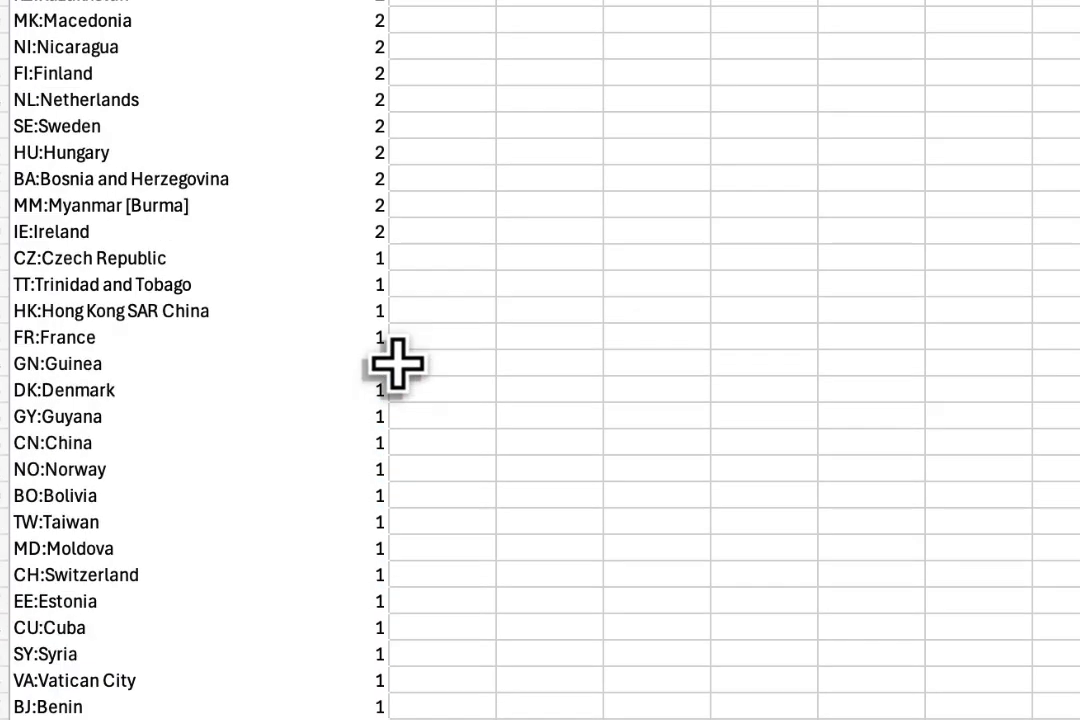
Add Seniority as the column field of the country pivot table to break down each country's registrations by seniority.
{"action": "scroll", "coordinate": [360, 180], "scroll_direction": "down", "scroll_amount": 1}
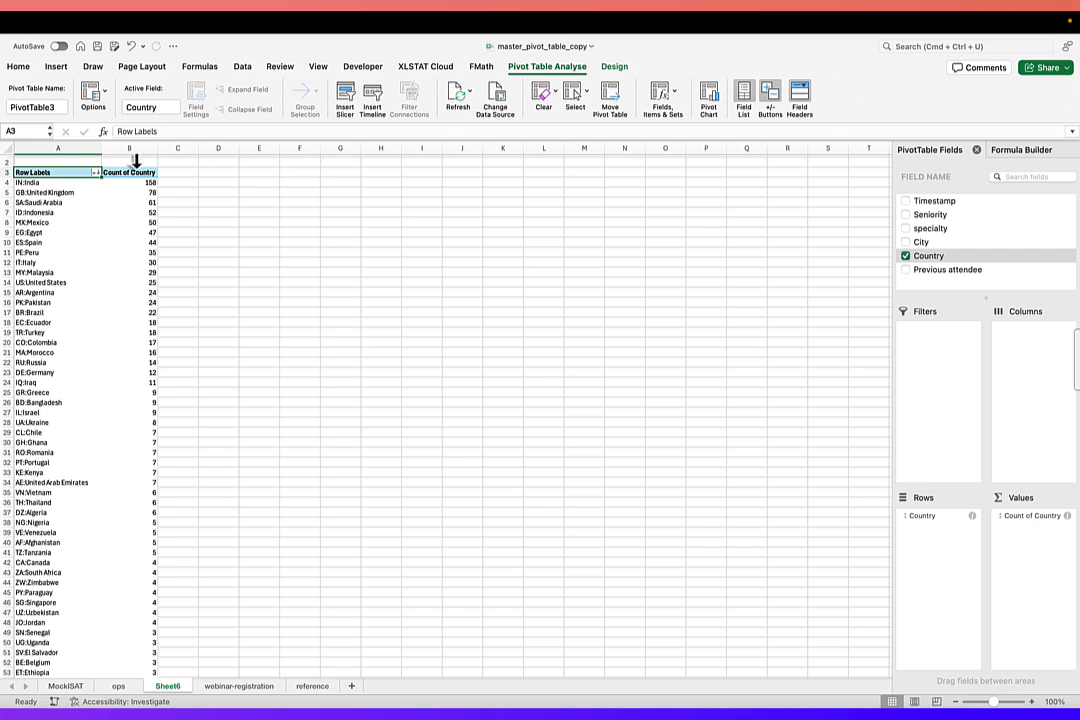
{"action": "left_click", "coordinate": [921, 223]}
{"action": "left_click_drag", "start_coordinate": [924, 215], "coordinate": [1020, 365]}
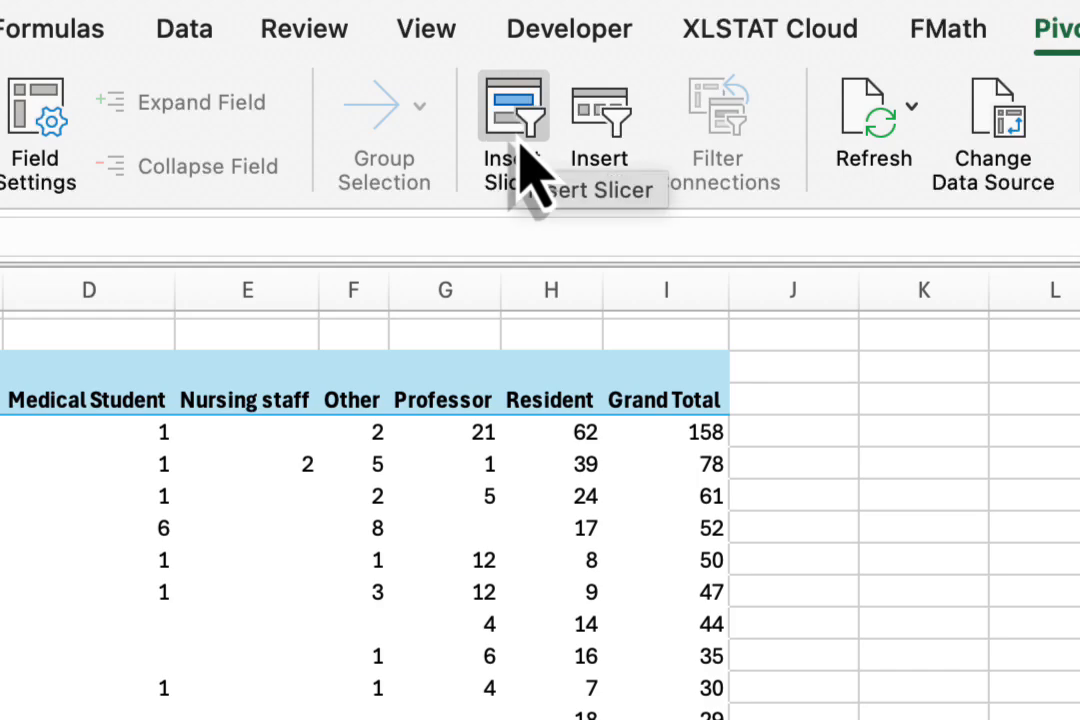
Insert slicers for Seniority, City and Country on the registration pivot table.
{"action": "left_click", "coordinate": [520, 168]}
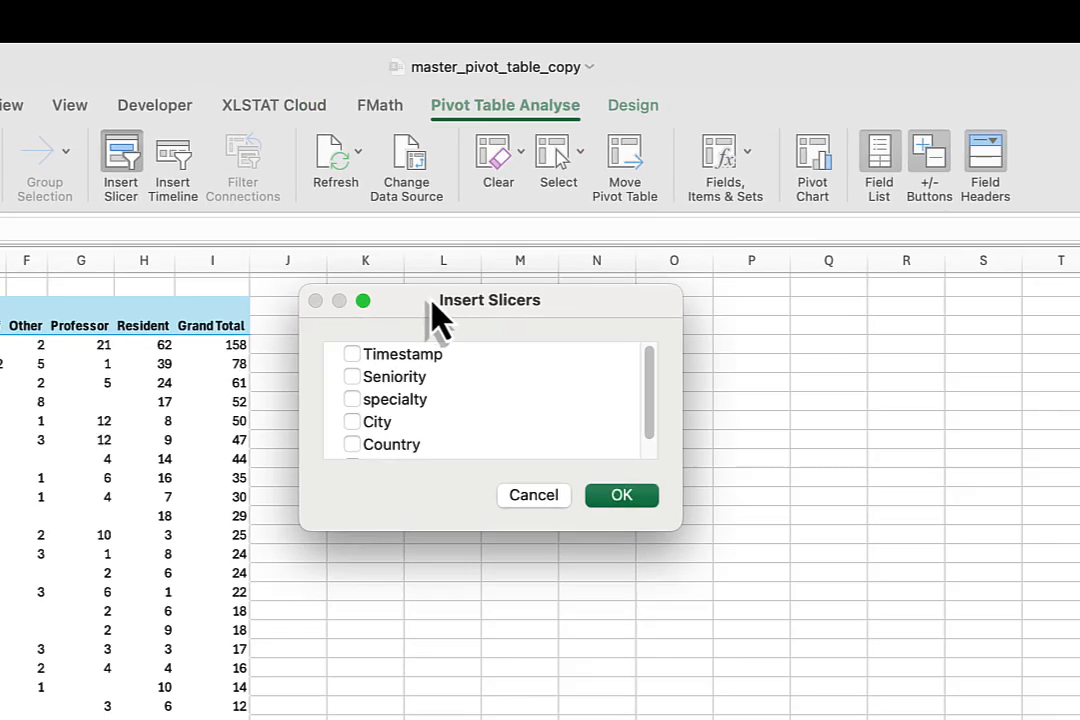
{"action": "left_click_drag", "start_coordinate": [441, 313], "coordinate": [692, 290]}
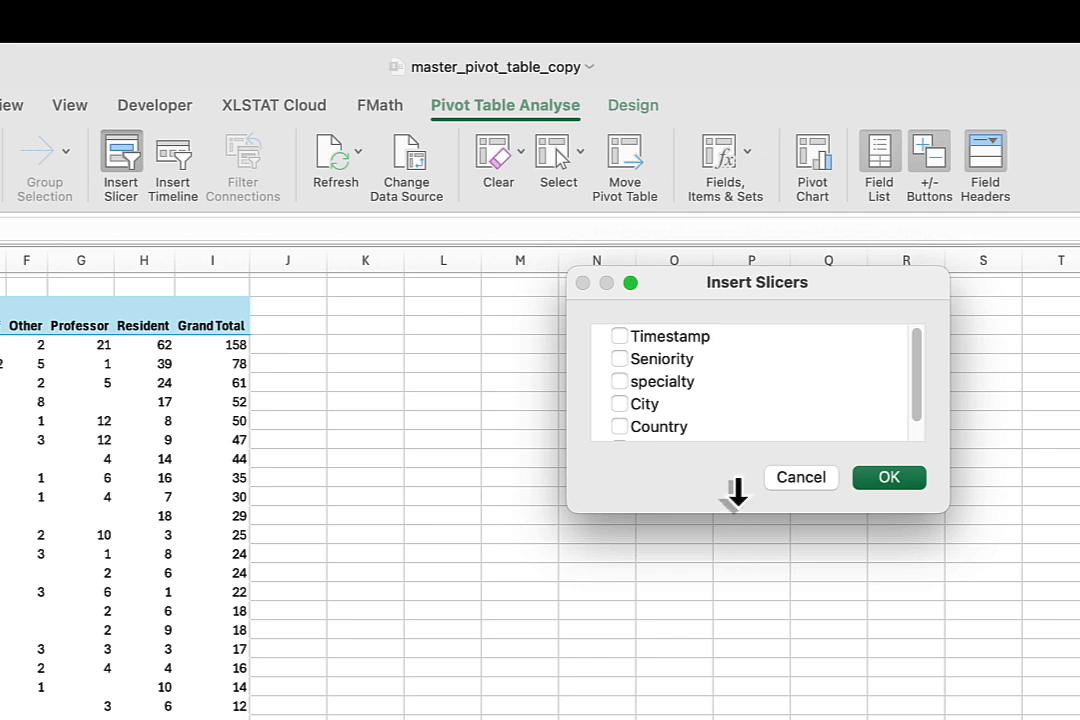
{"action": "left_click_drag", "start_coordinate": [737, 510], "coordinate": [764, 610]}
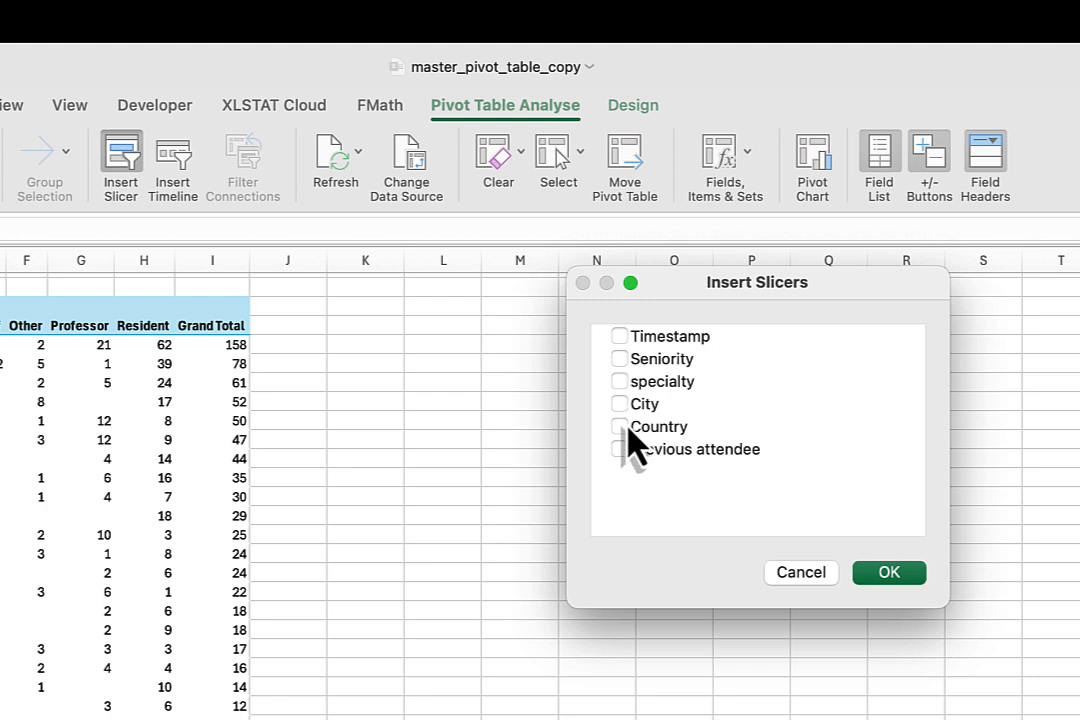
{"action": "left_click", "coordinate": [620, 359]}
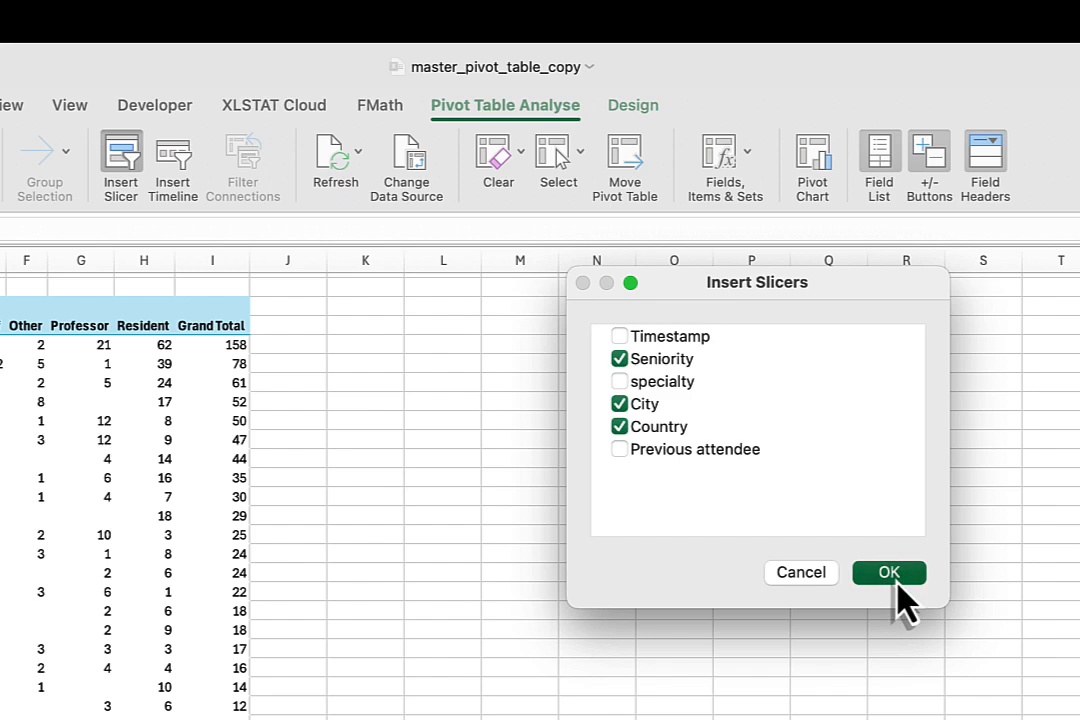
{"action": "left_click", "coordinate": [889, 574]}
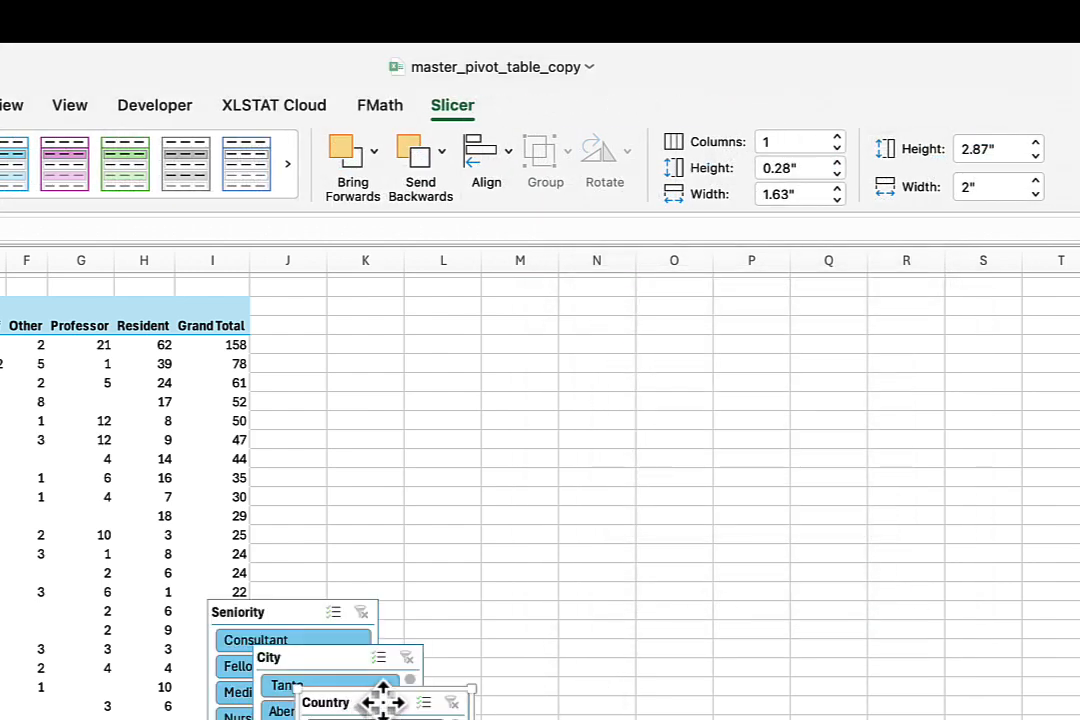
Arrange the Seniority, City and Country slicers in that order in a row beside the pivot table.
{"action": "left_click_drag", "start_coordinate": [382, 702], "coordinate": [955, 530]}
{"action": "left_click_drag", "start_coordinate": [287, 656], "coordinate": [341, 313]}
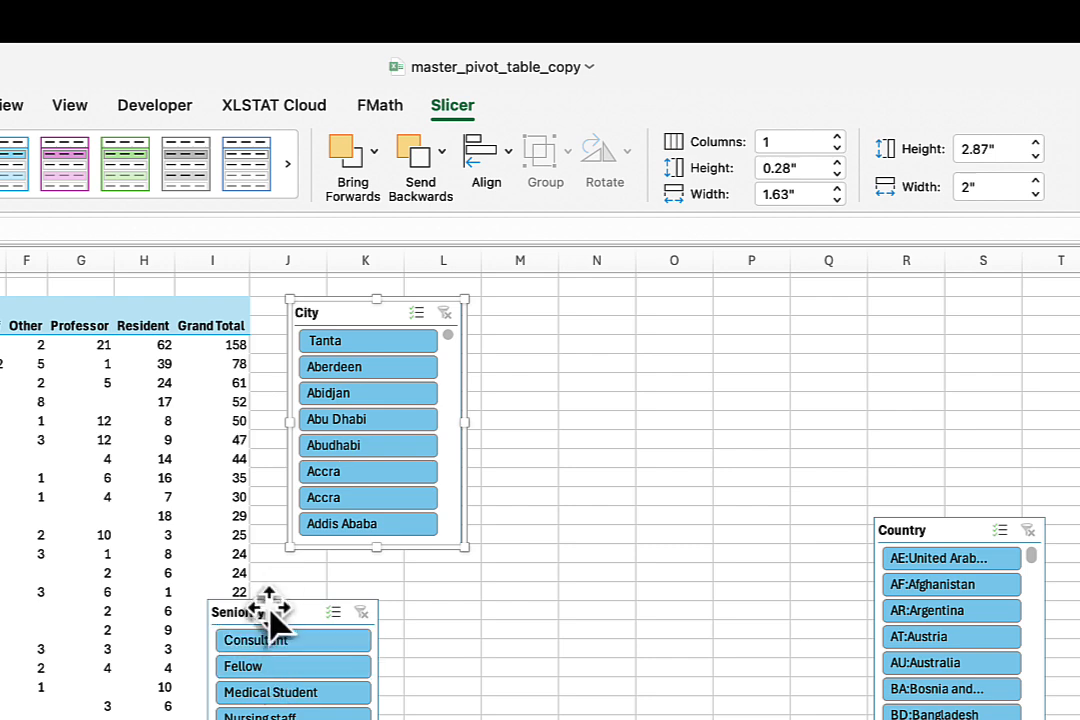
{"action": "left_click_drag", "start_coordinate": [291, 603], "coordinate": [390, 603]}
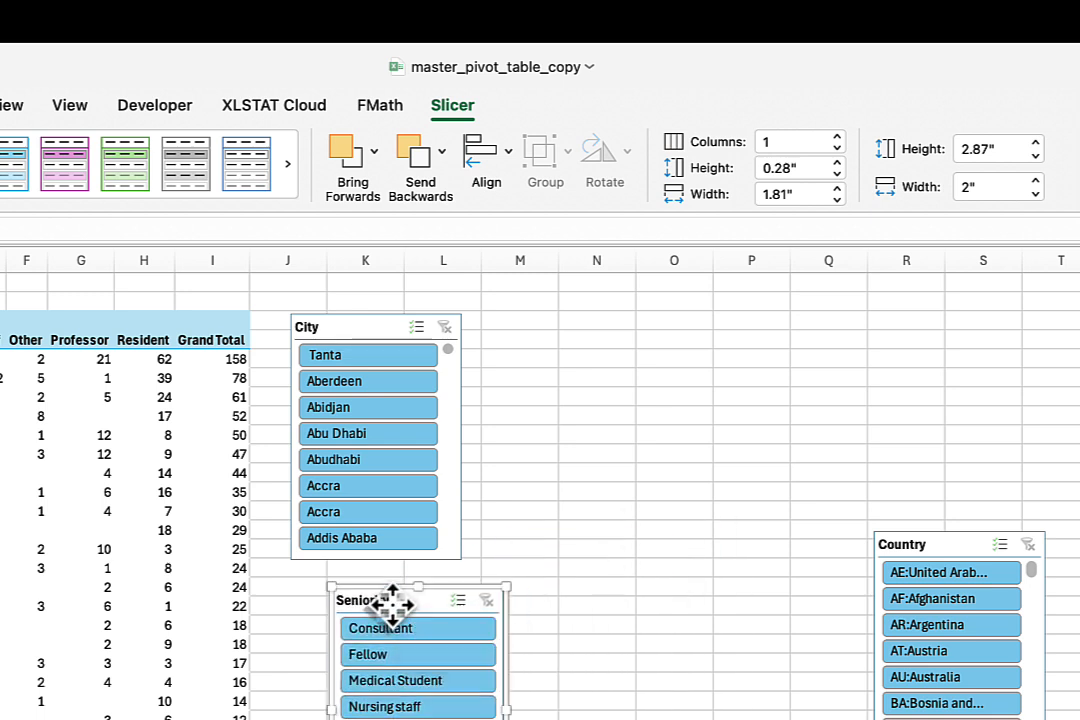
{"action": "left_click_drag", "start_coordinate": [366, 330], "coordinate": [690, 408]}
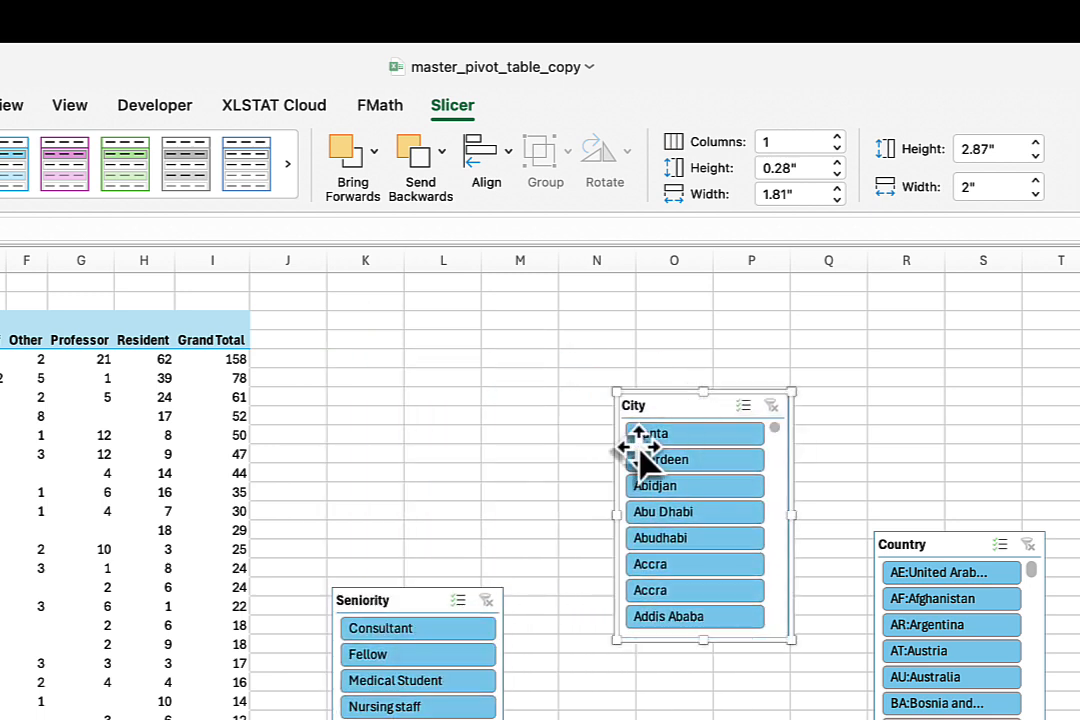
{"action": "left_click_drag", "start_coordinate": [410, 597], "coordinate": [434, 357]}
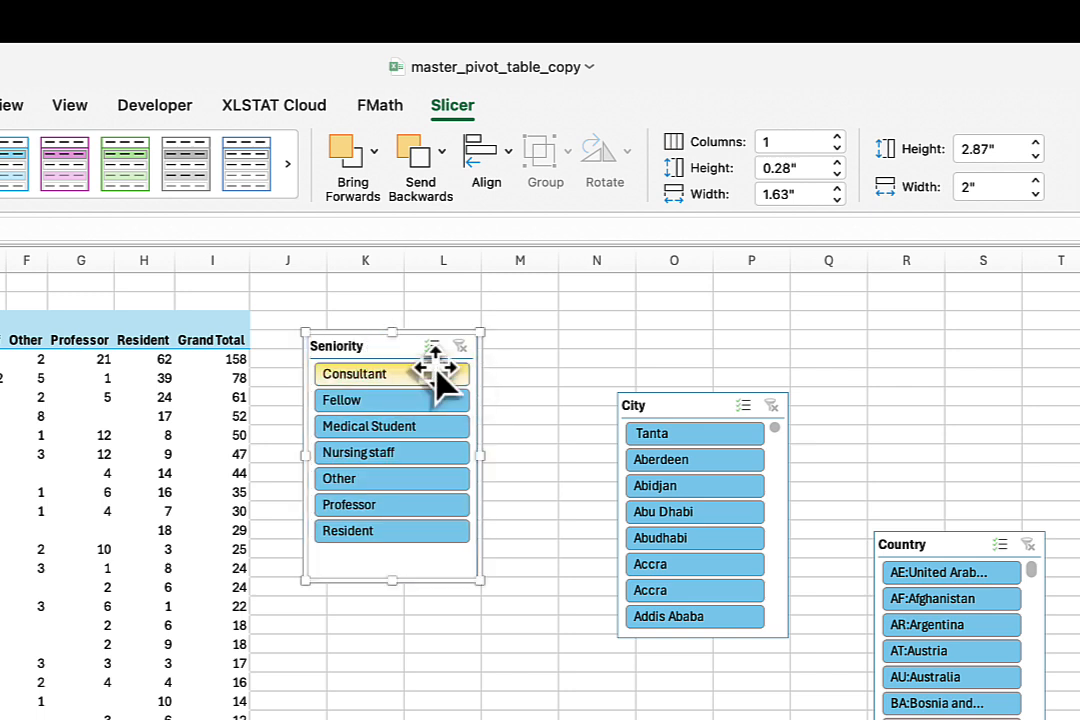
{"action": "left_click_drag", "start_coordinate": [668, 412], "coordinate": [590, 355]}
{"action": "left_click_drag", "start_coordinate": [947, 548], "coordinate": [858, 355]}
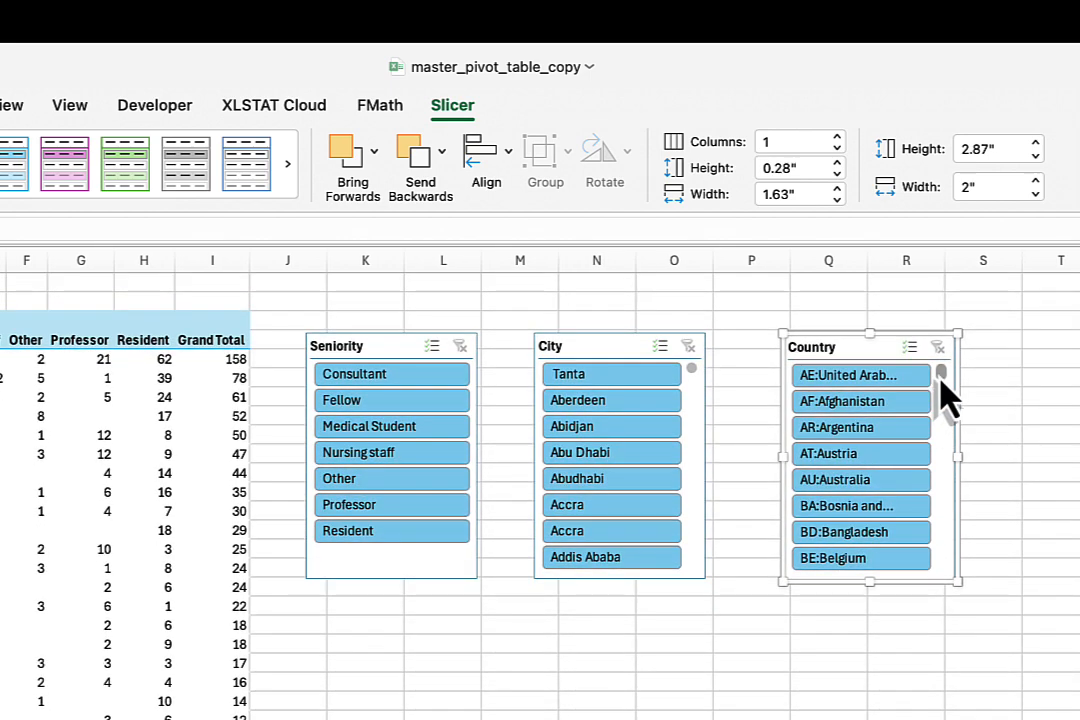
Filter the pivot table to GB:United Kingdom with the Country slicer and add City beneath Country as a row field.
{"action": "left_click_drag", "start_coordinate": [940, 378], "coordinate": [938, 451]}
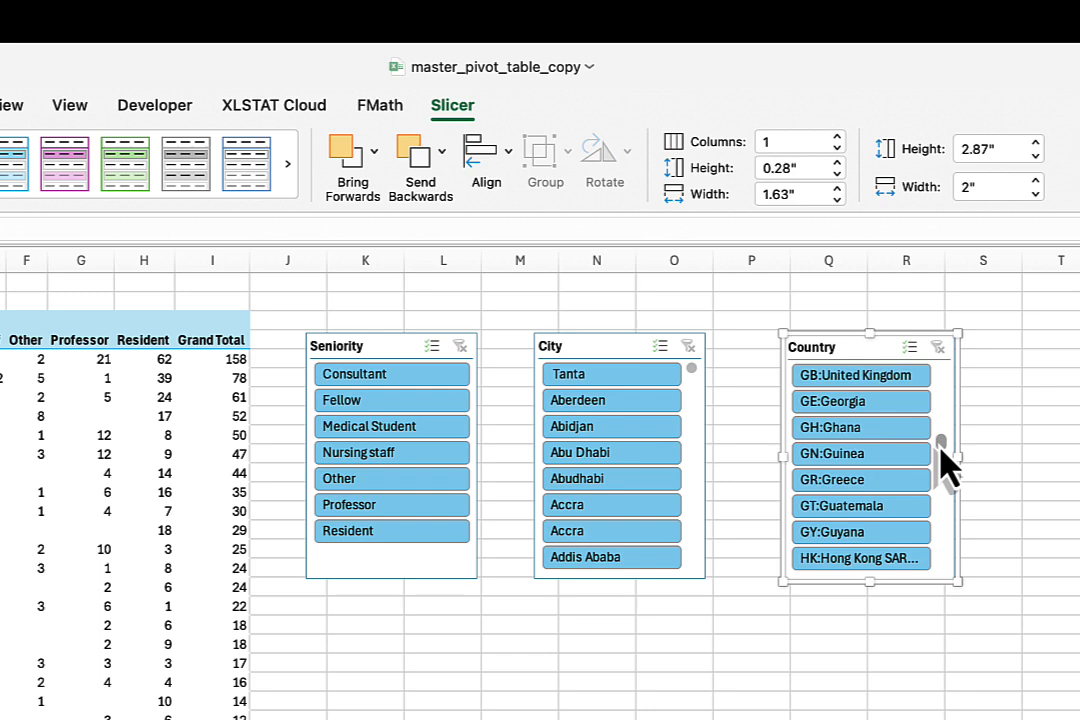
{"action": "left_click", "coordinate": [875, 386]}
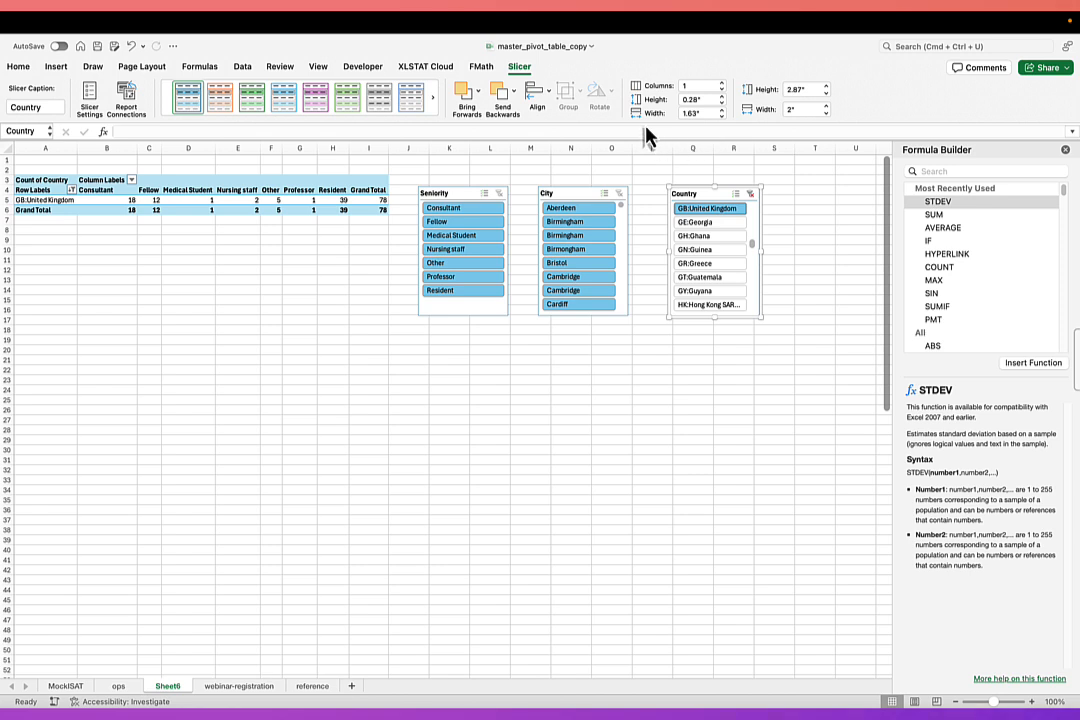
{"action": "left_click", "coordinate": [207, 168]}
{"action": "left_click", "coordinate": [45, 179]}
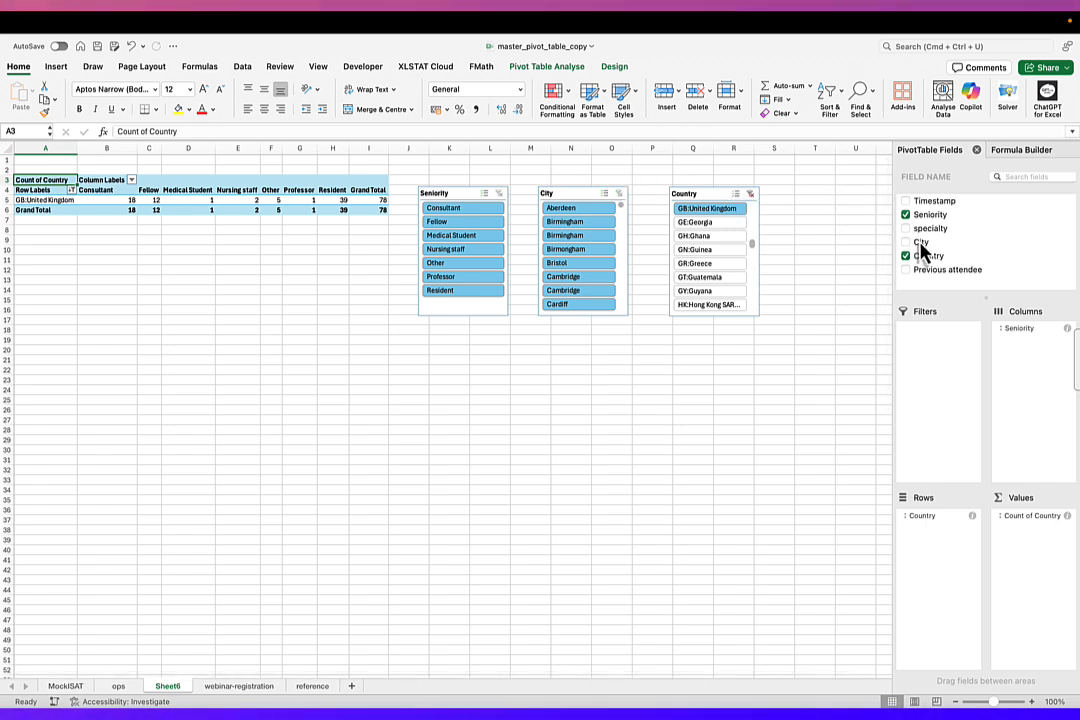
{"action": "left_click_drag", "start_coordinate": [922, 250], "coordinate": [950, 566]}
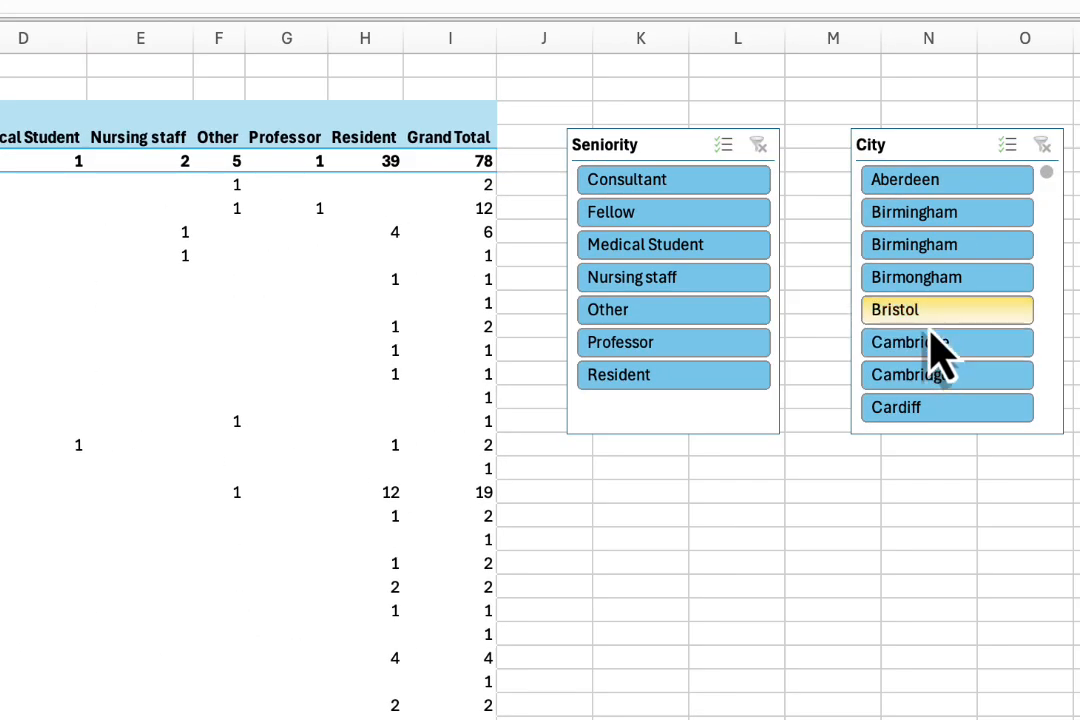
Browse the City slicer's UK cities and filter the pivot table to Oxford.
{"action": "scroll", "coordinate": [933, 362], "scroll_direction": "down", "scroll_amount": 5}
{"action": "scroll", "coordinate": [952, 313], "scroll_direction": "up", "scroll_amount": 4}
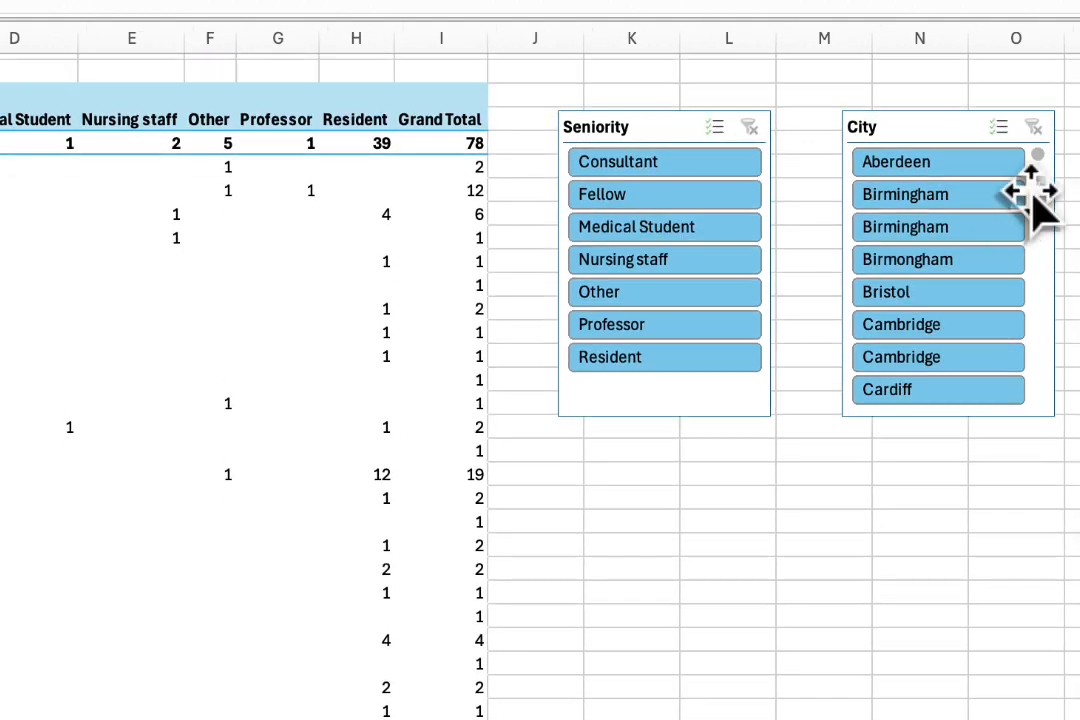
{"action": "scroll", "coordinate": [1036, 190], "scroll_direction": "down", "scroll_amount": 10}
{"action": "scroll", "coordinate": [1036, 192], "scroll_direction": "up", "scroll_amount": 2}
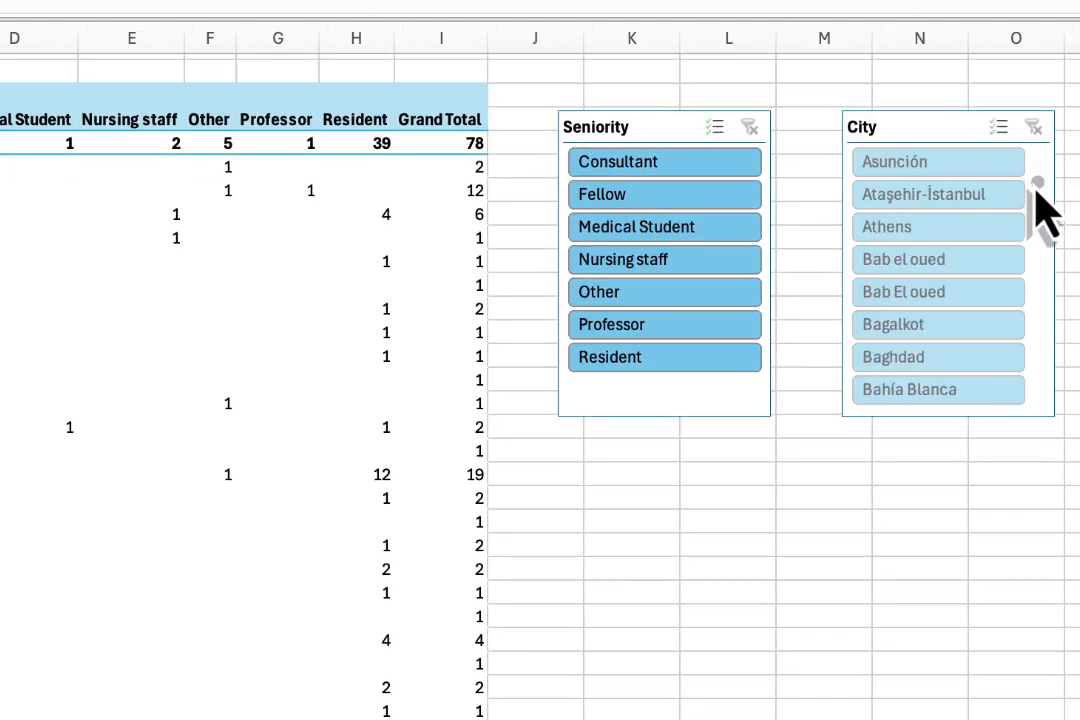
{"action": "scroll", "coordinate": [1040, 205], "scroll_direction": "up", "scroll_amount": 2}
{"action": "scroll", "coordinate": [1043, 205], "scroll_direction": "down", "scroll_amount": 15}
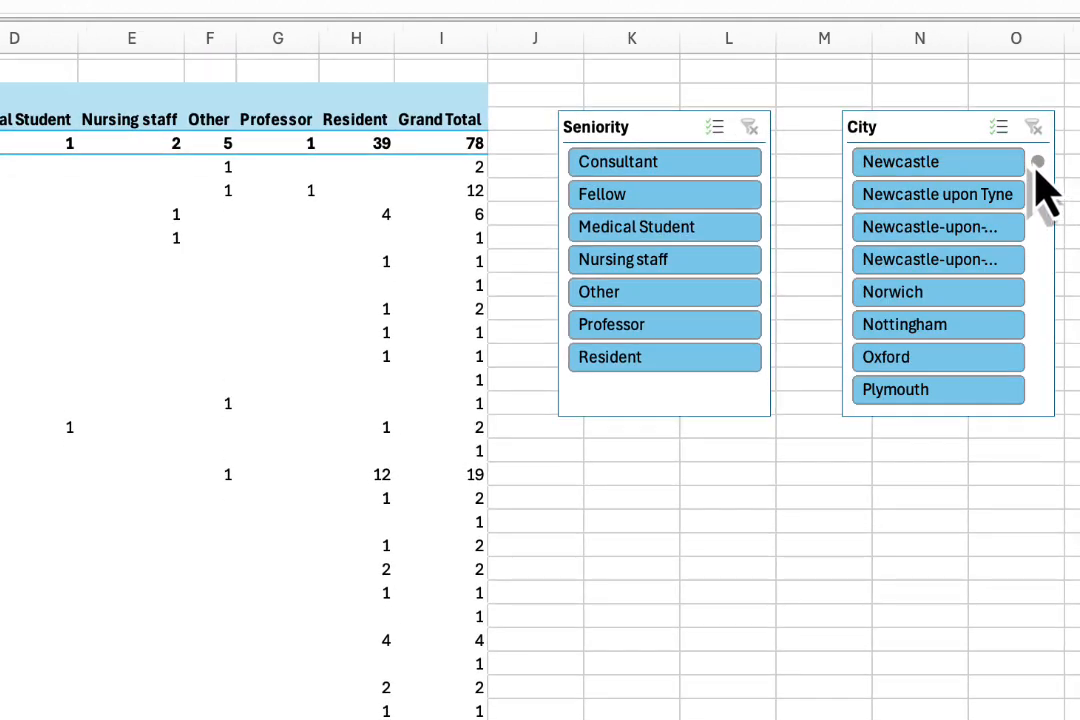
{"action": "left_click", "coordinate": [957, 355]}
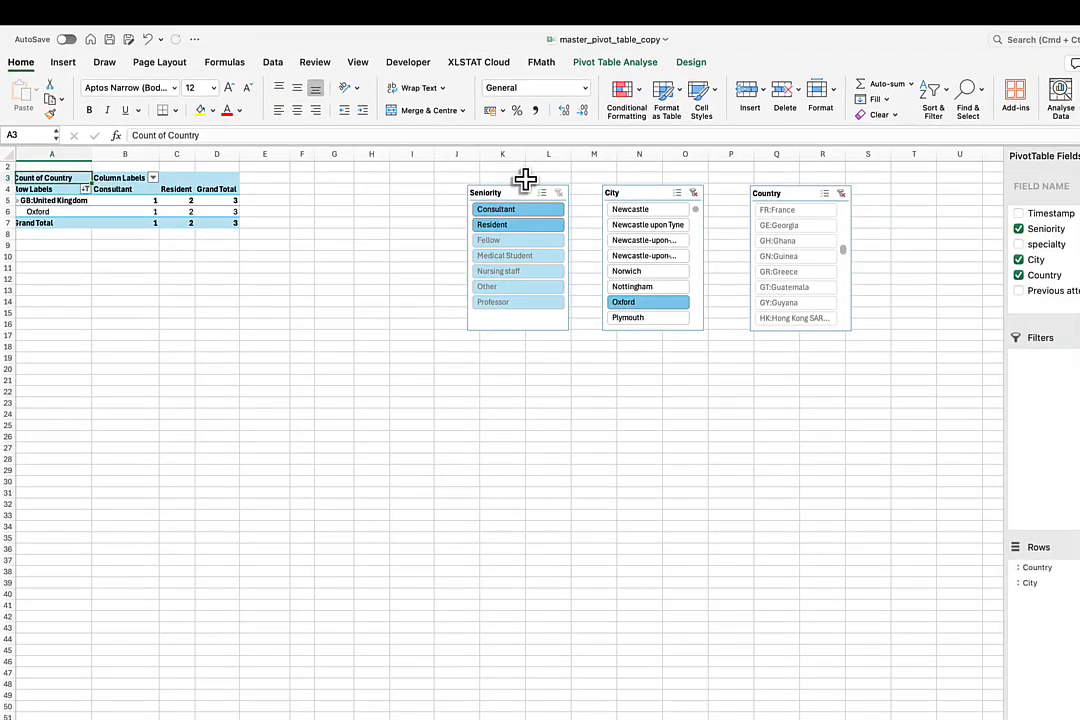
Clear the filters of the City and Country slicers.
{"action": "left_click", "coordinate": [694, 194]}
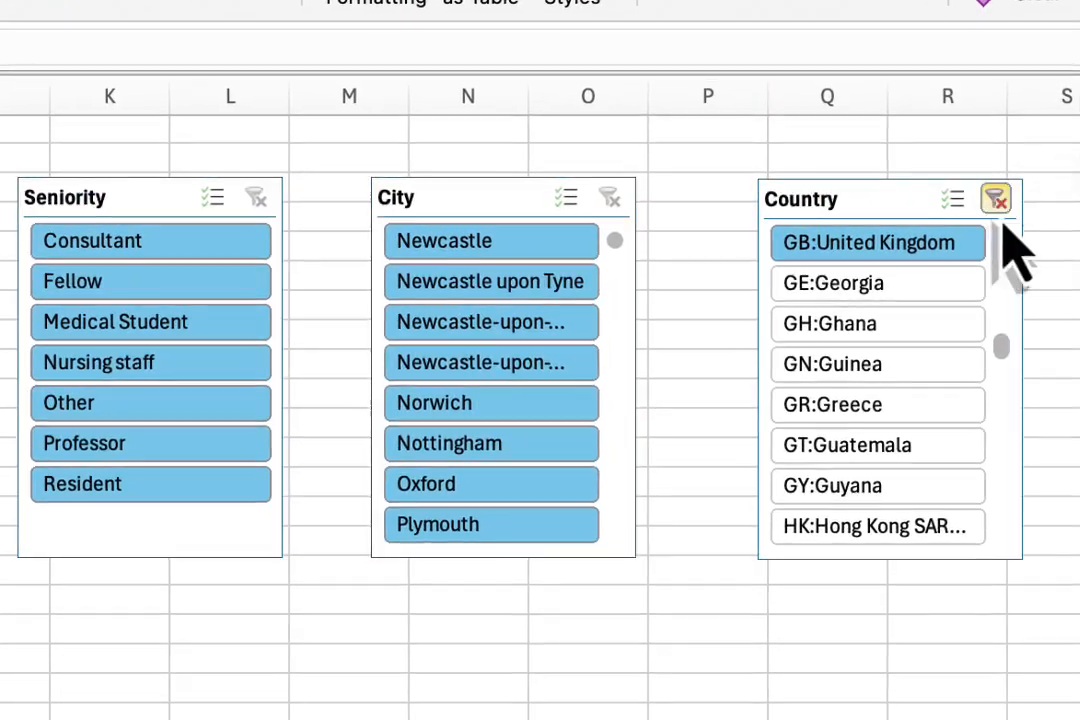
{"action": "left_click", "coordinate": [996, 199]}
{"action": "scroll", "coordinate": [398, 234], "scroll_direction": "left", "scroll_amount": 1}
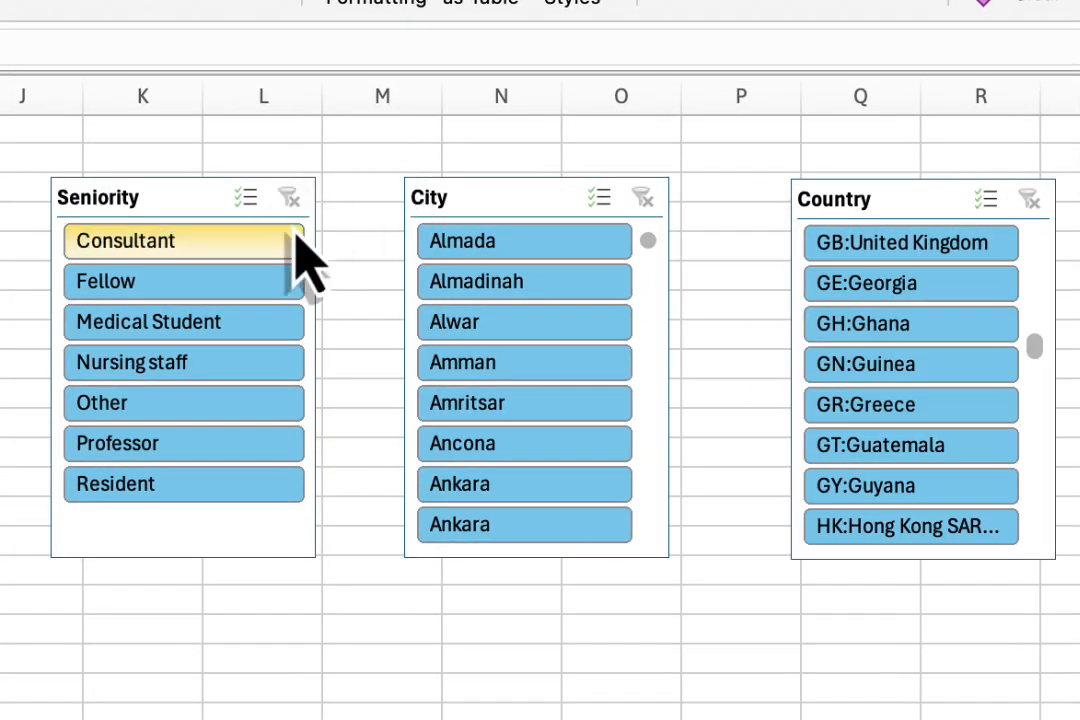